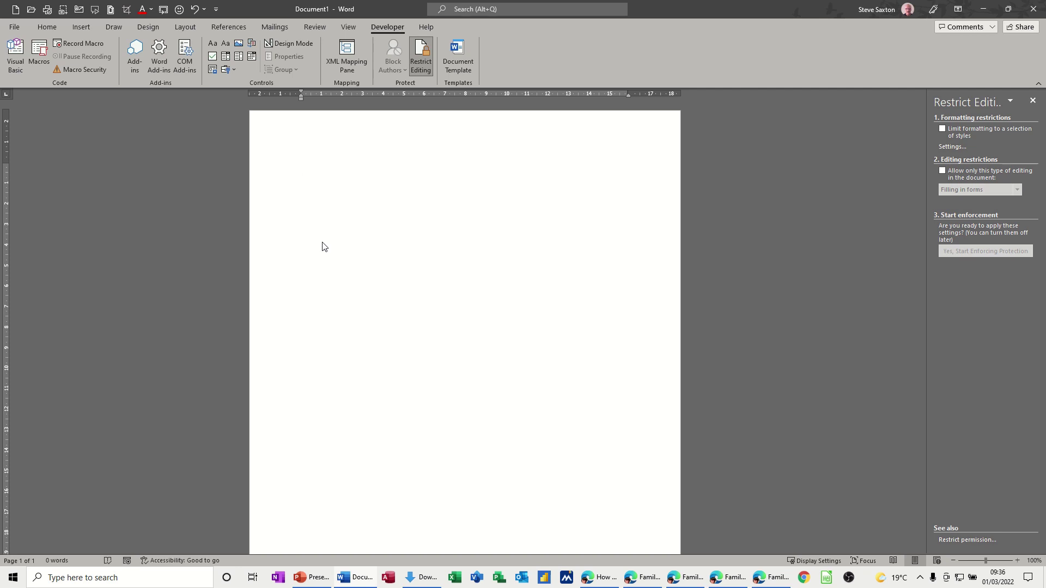
- Insert a 4x4 table at the top of the document
{"action": "left_click", "coordinate": [77, 27]}
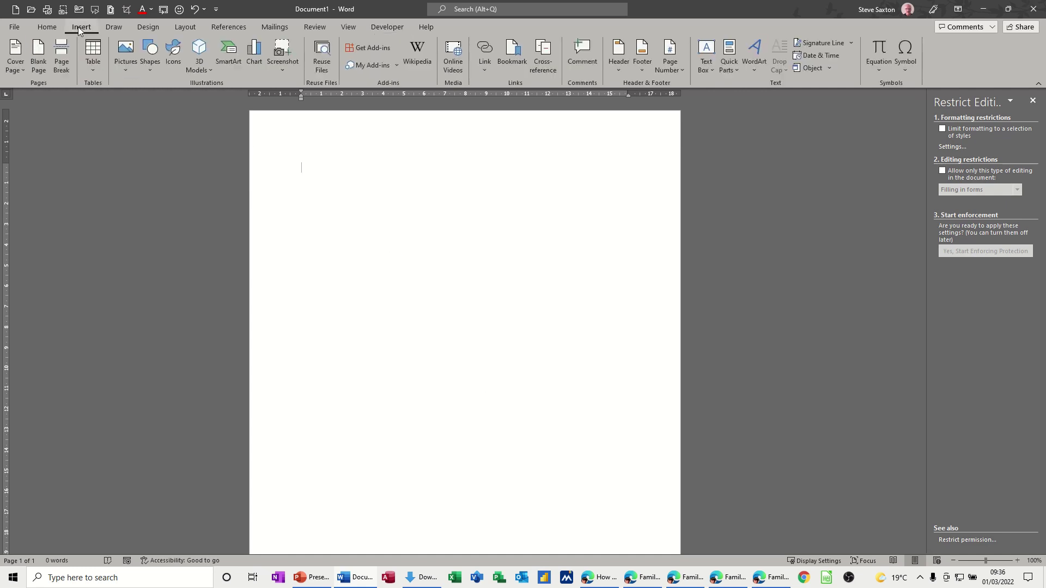
{"action": "left_click", "coordinate": [91, 70]}
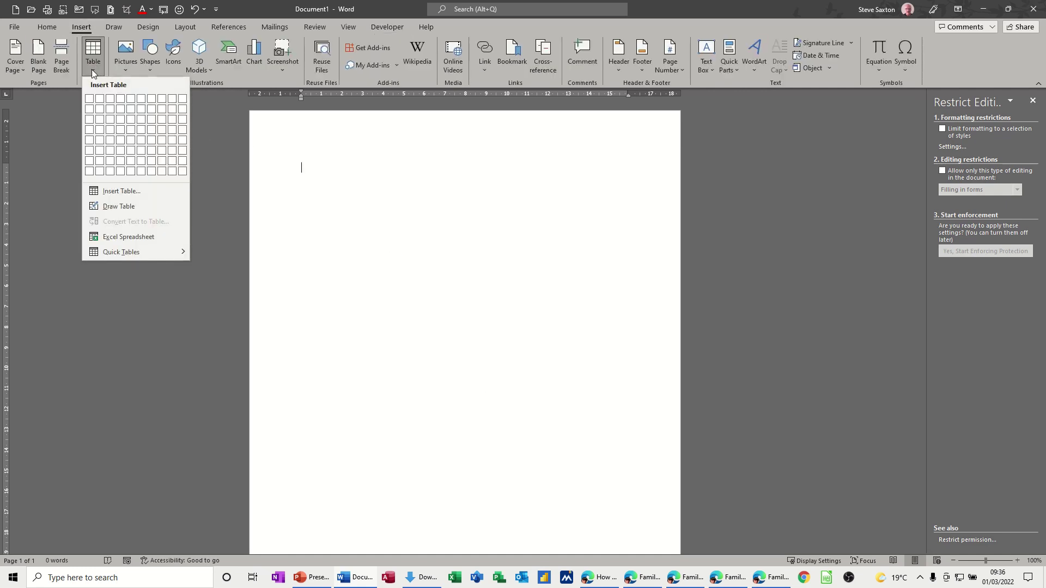
{"action": "left_click", "coordinate": [120, 129]}
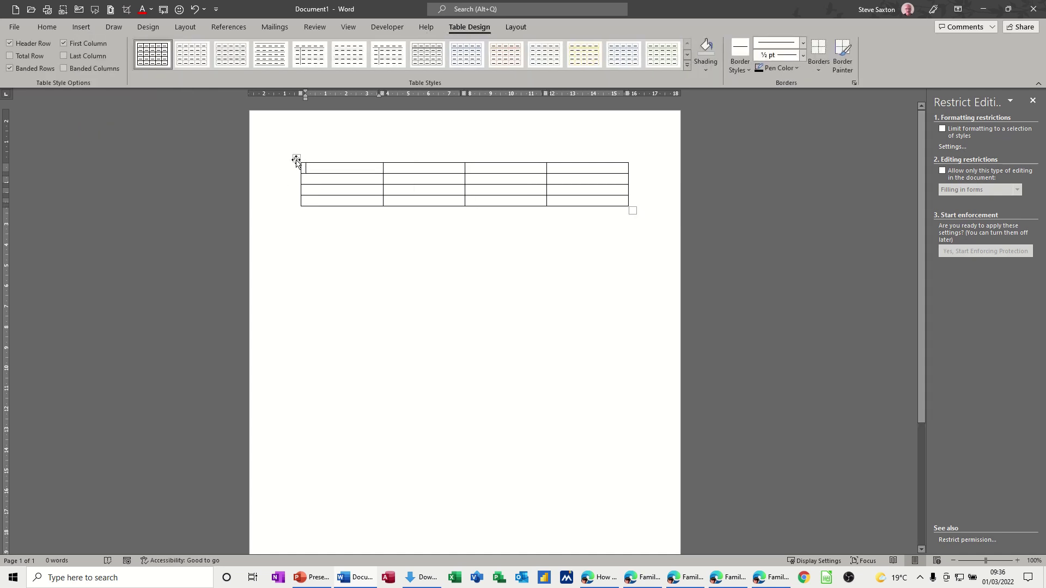
- Remove all borders from the table so only gridlines show, then place the cursor in the first cell
{"action": "left_click", "coordinate": [296, 158]}
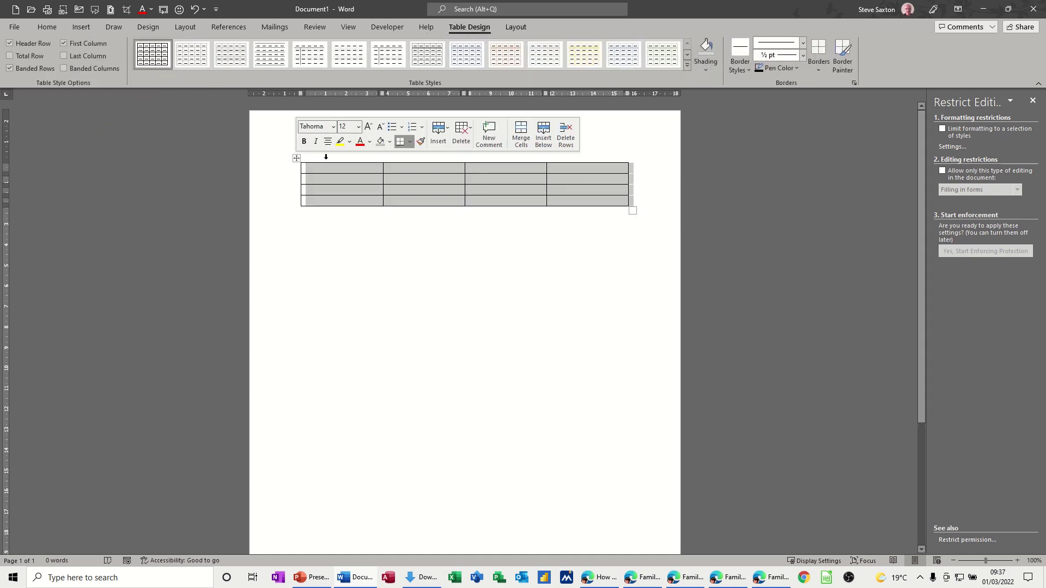
{"action": "left_click", "coordinate": [820, 71]}
{"action": "left_click", "coordinate": [829, 147]}
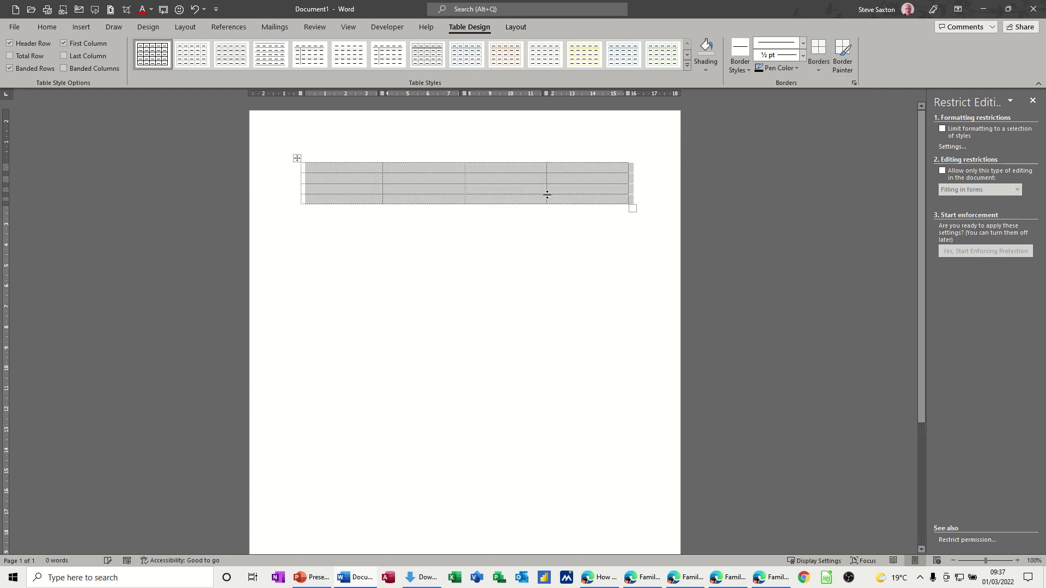
{"action": "left_click", "coordinate": [346, 261]}
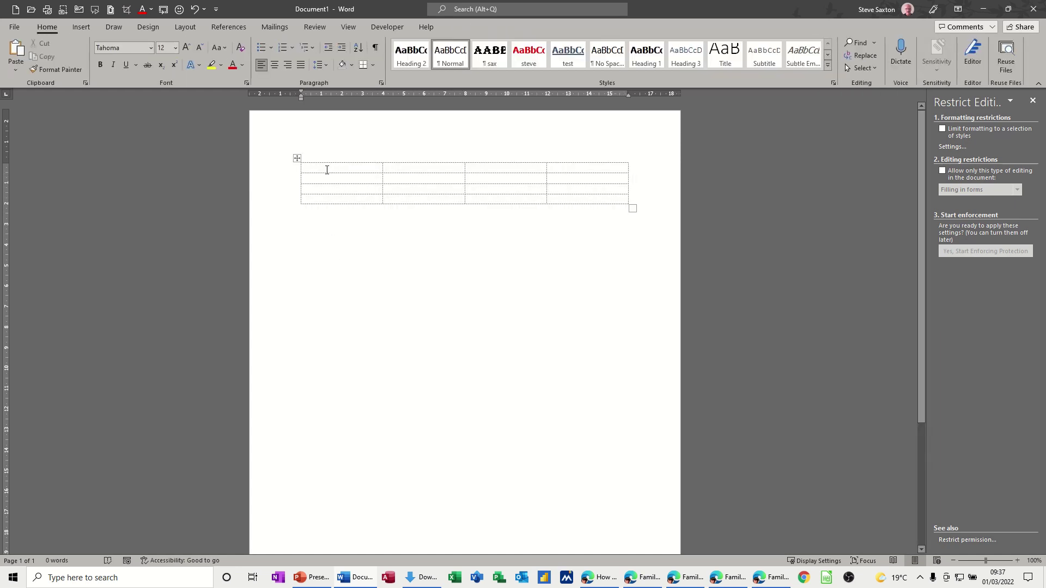
{"action": "left_click", "coordinate": [331, 170]}
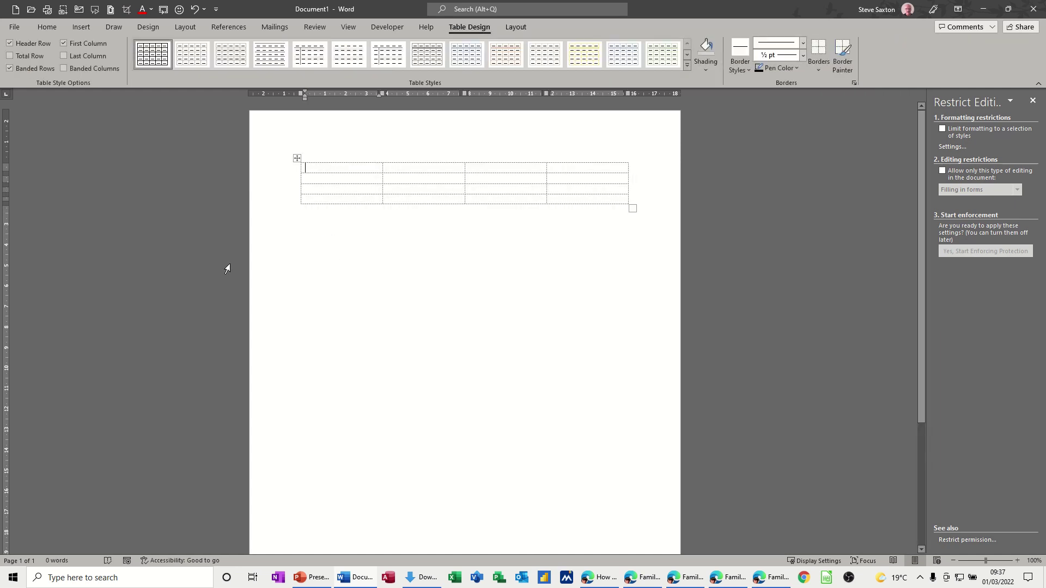
- Show the Developer tab and check Customize Ribbon in Word Options without changing settings
{"action": "left_click", "coordinate": [389, 28]}
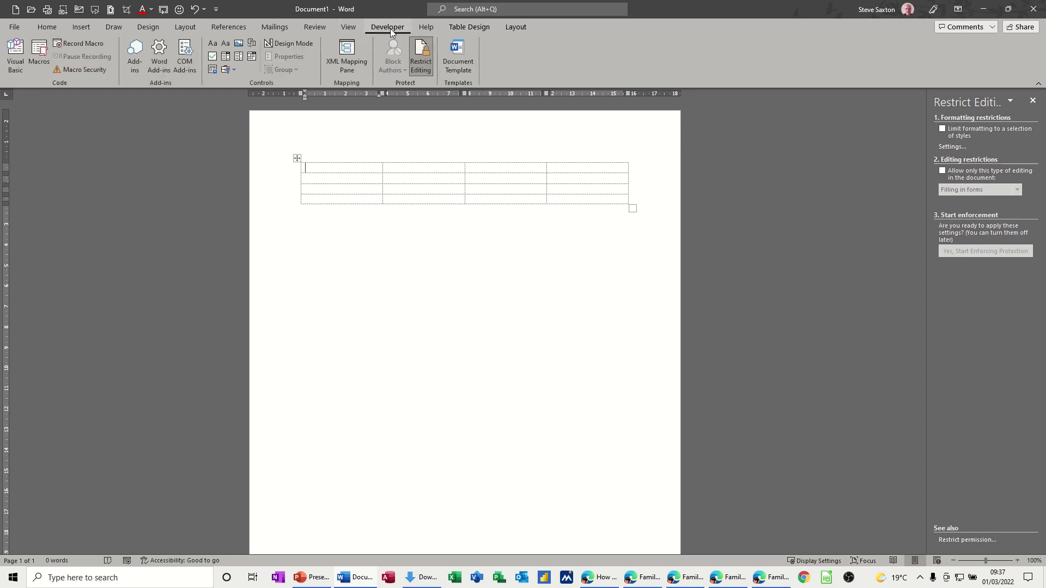
{"action": "left_click", "coordinate": [14, 27]}
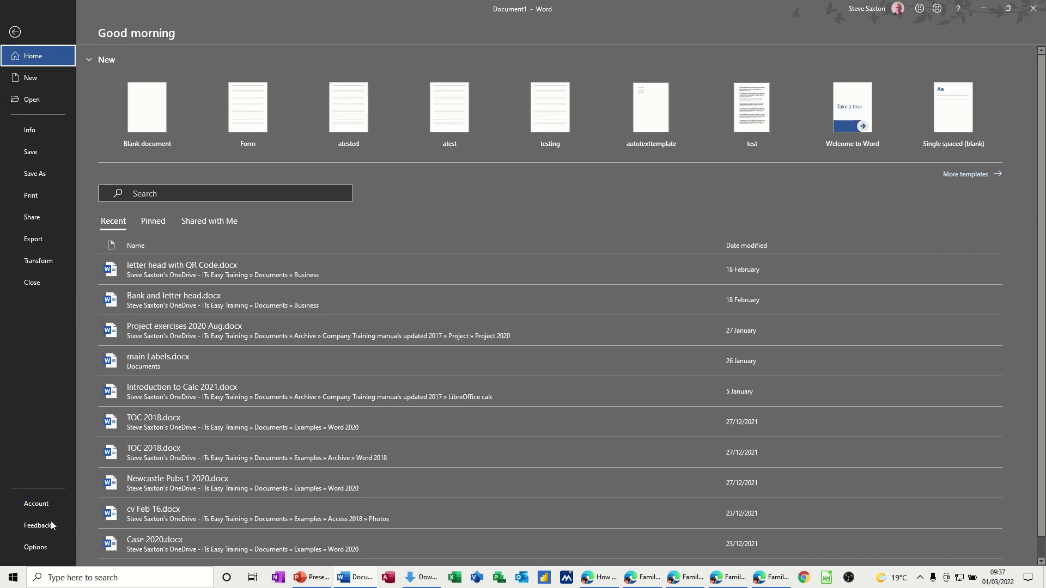
{"action": "left_click", "coordinate": [41, 548]}
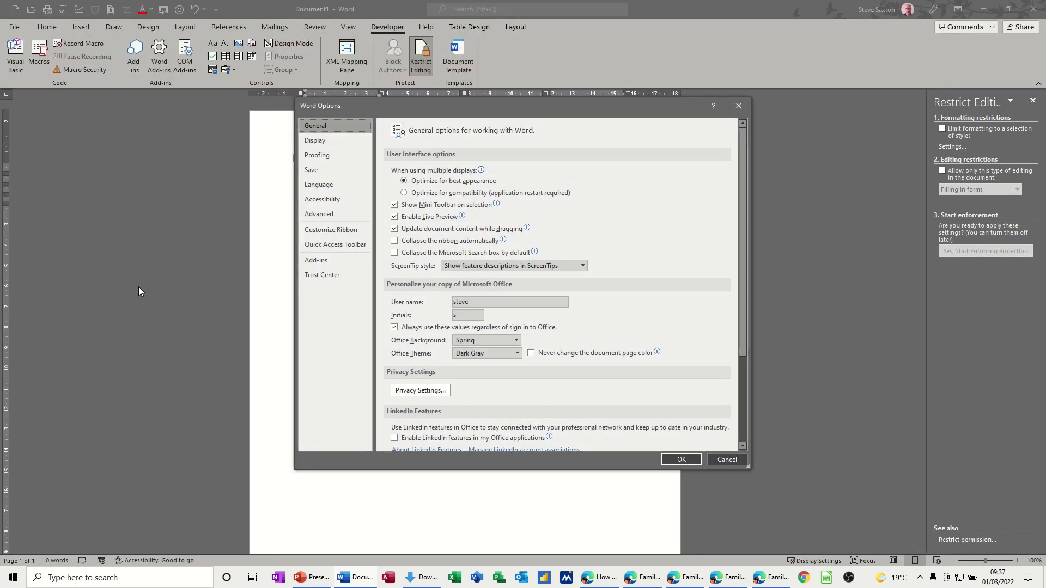
{"action": "left_click", "coordinate": [325, 232]}
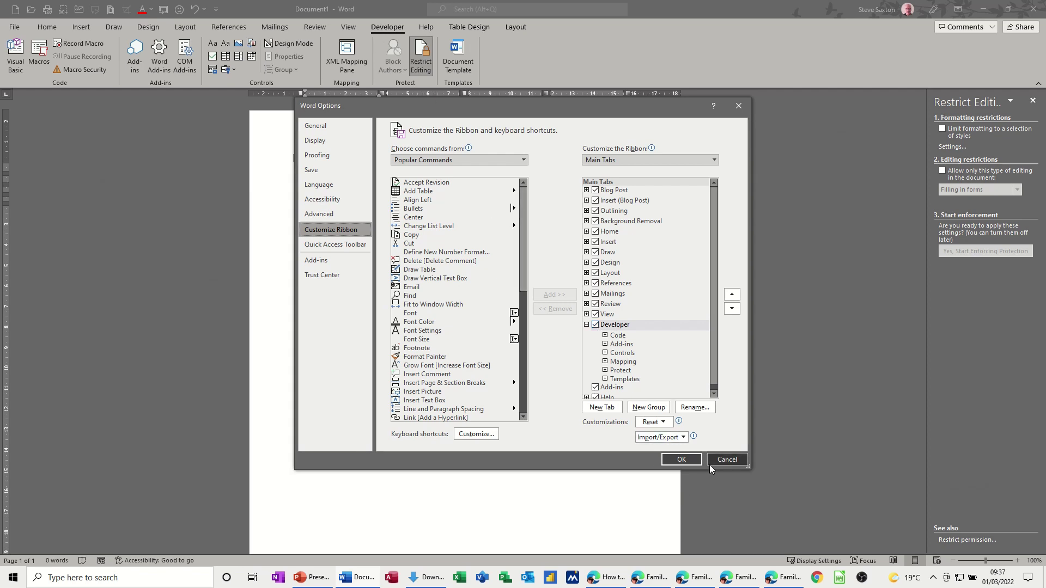
{"action": "left_click", "coordinate": [726, 460]}
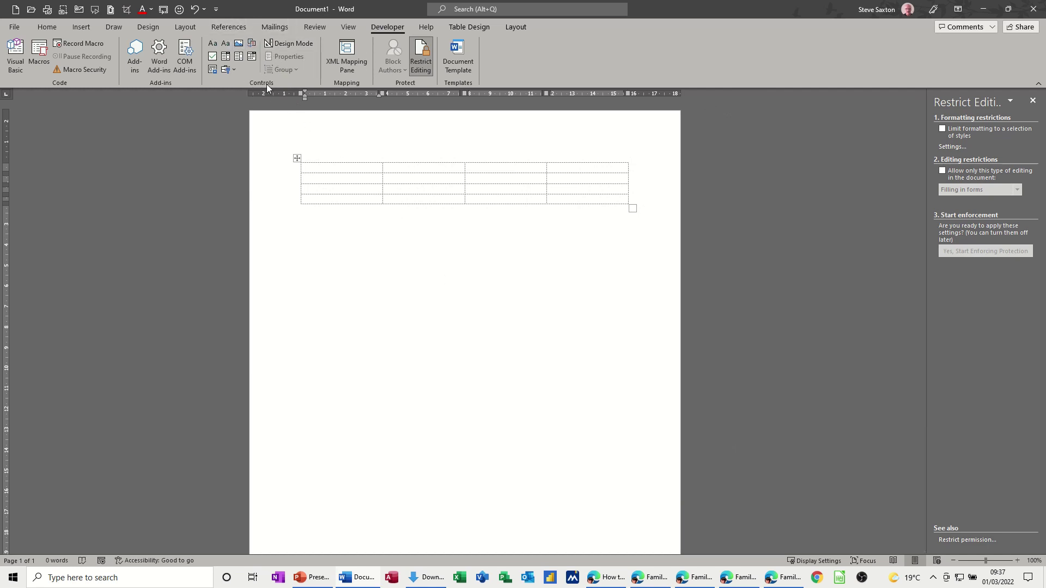
- Below the table, type 'Enter name' with an underscore line, then enter a person's full name over it
{"action": "left_click", "coordinate": [309, 245]}
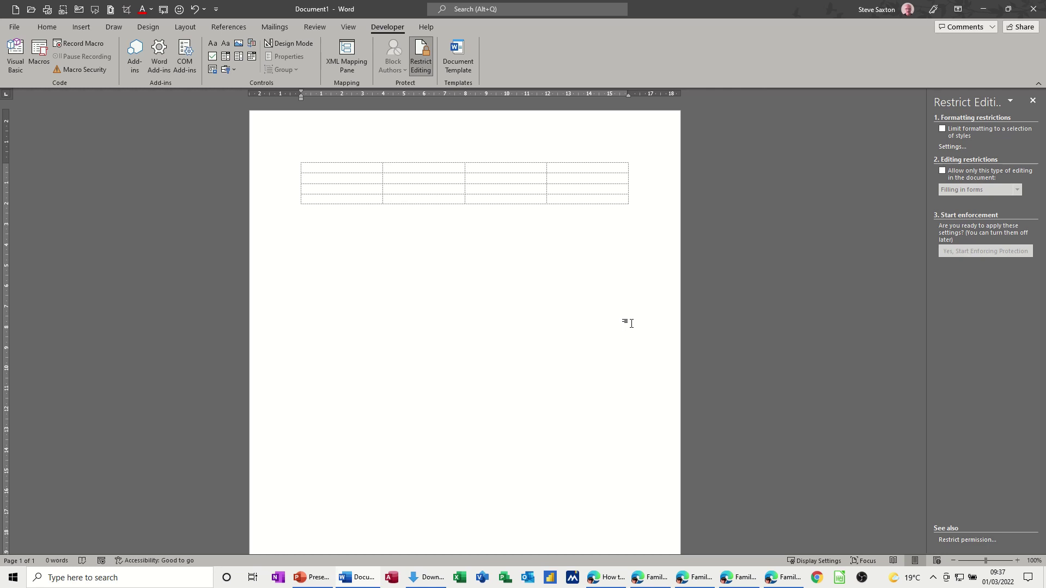
{"action": "type", "text": "Enter name _____________________________"}
{"action": "left_click", "coordinate": [352, 240]}
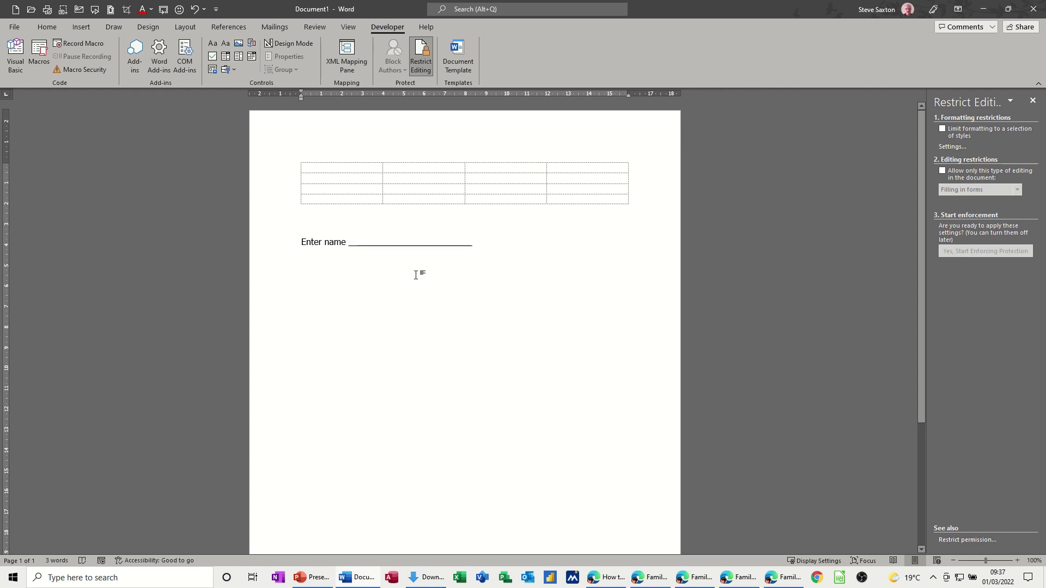
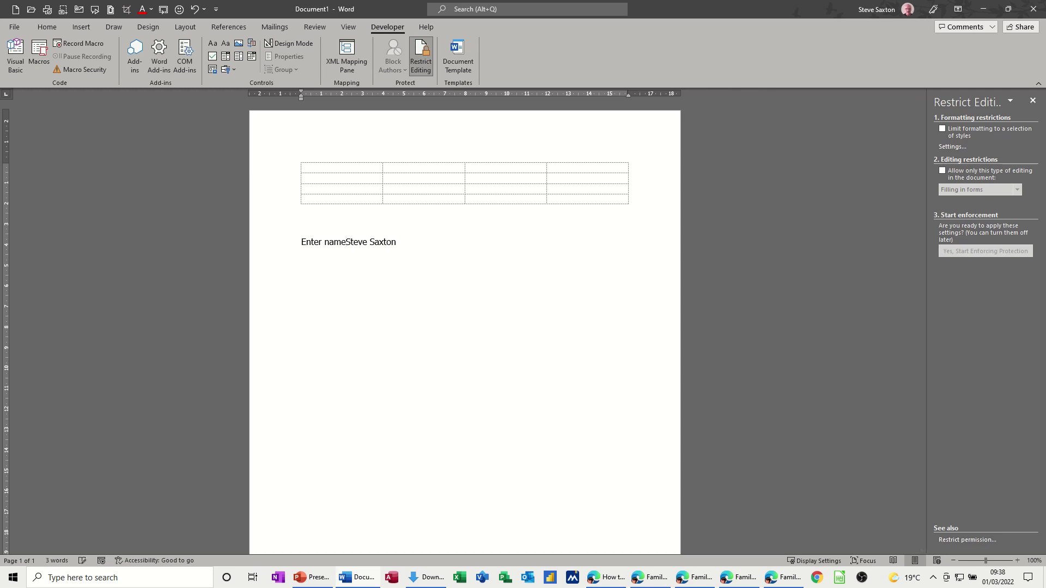
- Add a colon after 'Enter name', try an underscore line that AutoFormat turns into a rule, then undo it
{"action": "type", "text": ":"}
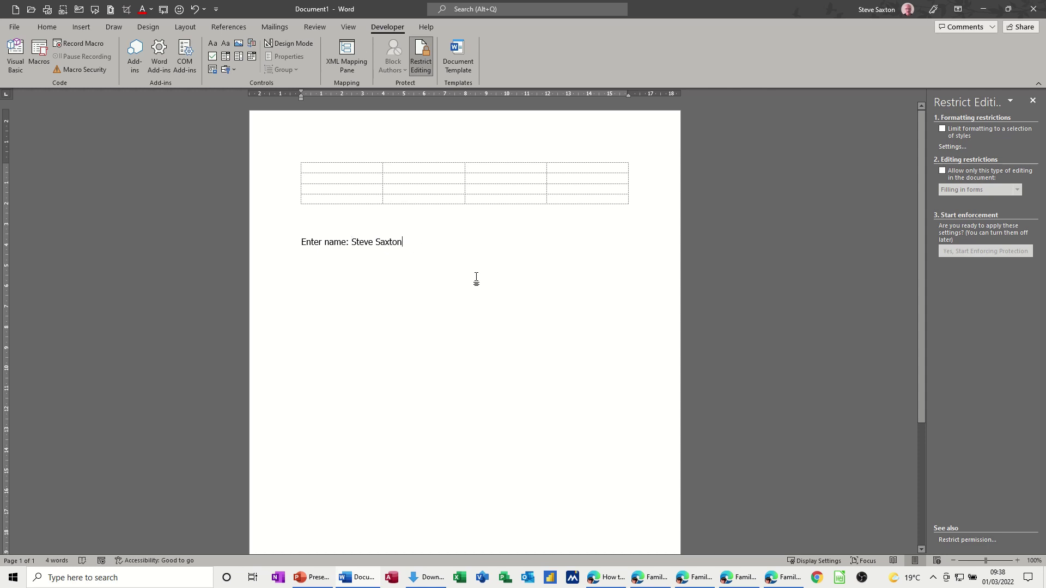
{"action": "key", "text": "Return"}
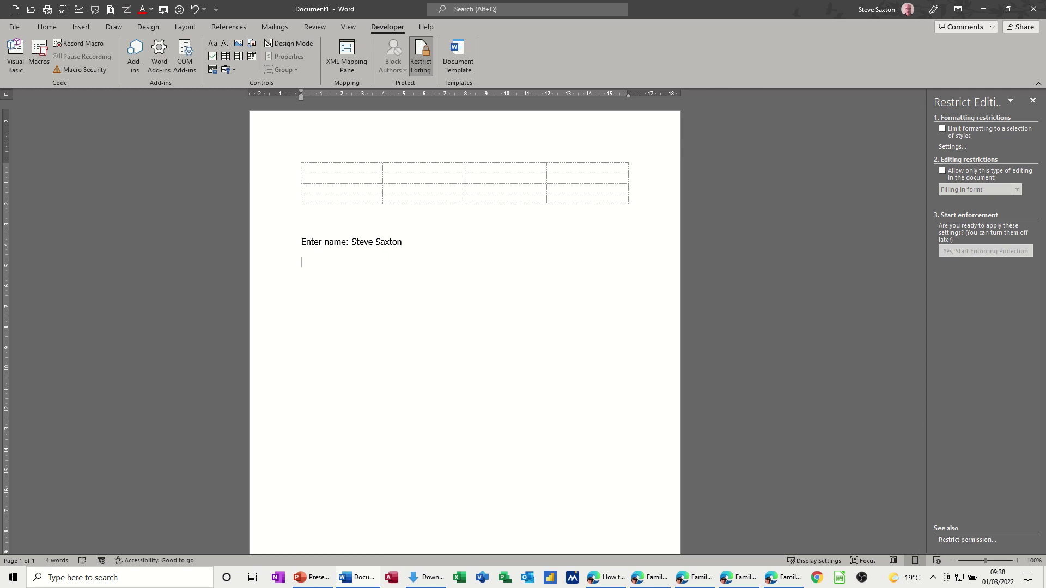
{"action": "type", "text": "________________"}
{"action": "key", "text": "Return"}
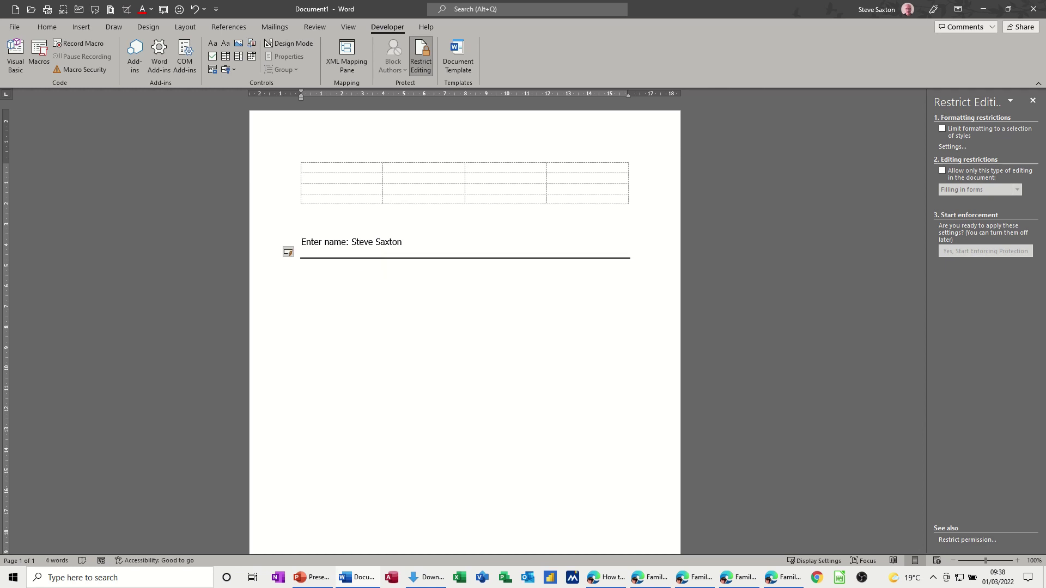
{"action": "type", "text": "______"}
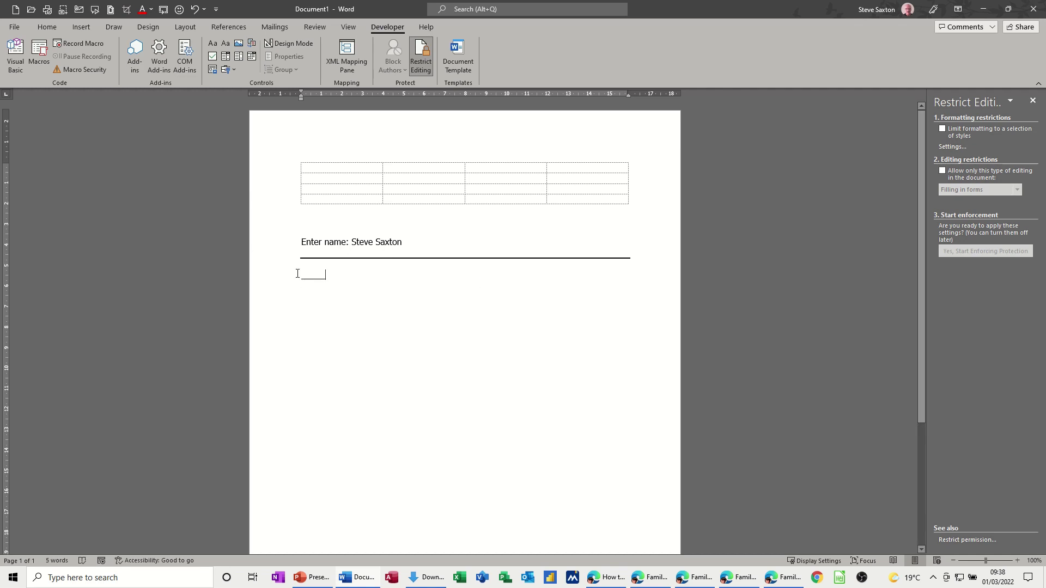
{"action": "key", "text": "ctrl+z"}
{"action": "key", "text": "ctrl+z"}
{"action": "key", "text": "ctrl+z"}
{"action": "key", "text": "ctrl+z"}
{"action": "key", "text": "ctrl+z"}
{"action": "key", "text": "ctrl+z"}
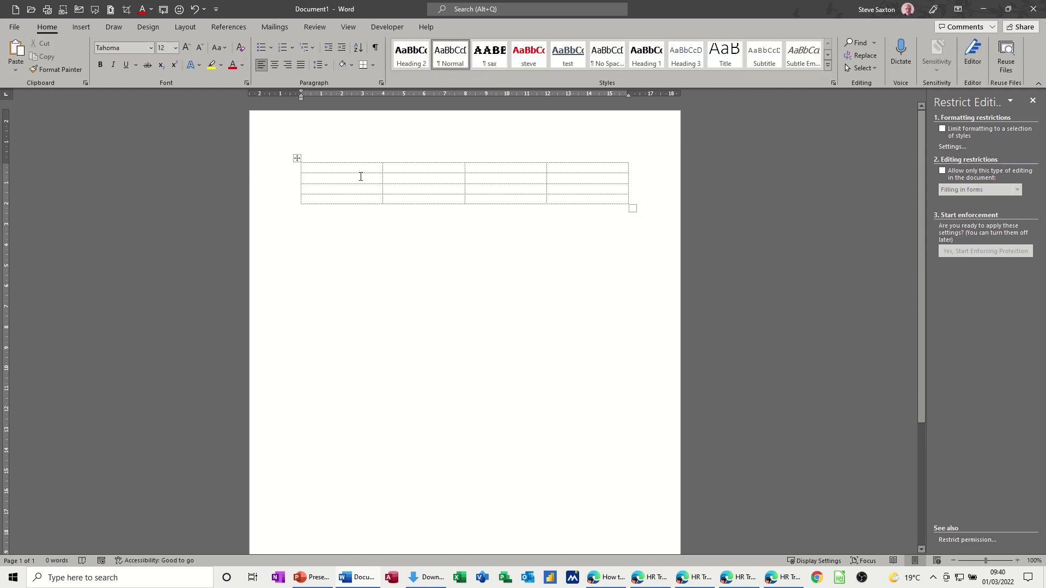
- Add a rich text content control to the first table cell, type a test sentence, then erase it
{"action": "left_click", "coordinate": [339, 170]}
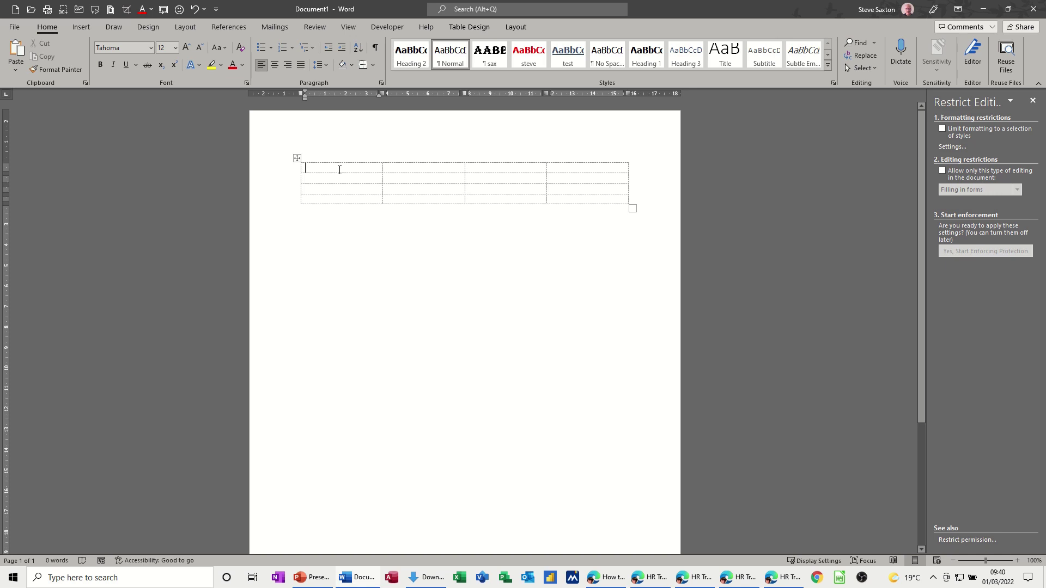
{"action": "left_click", "coordinate": [388, 27]}
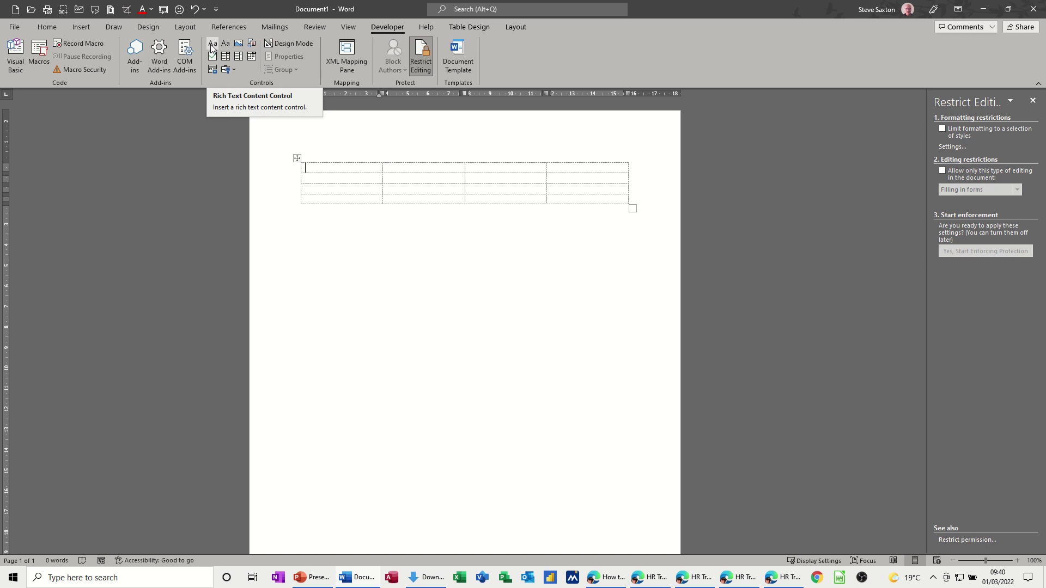
{"action": "left_click", "coordinate": [212, 48]}
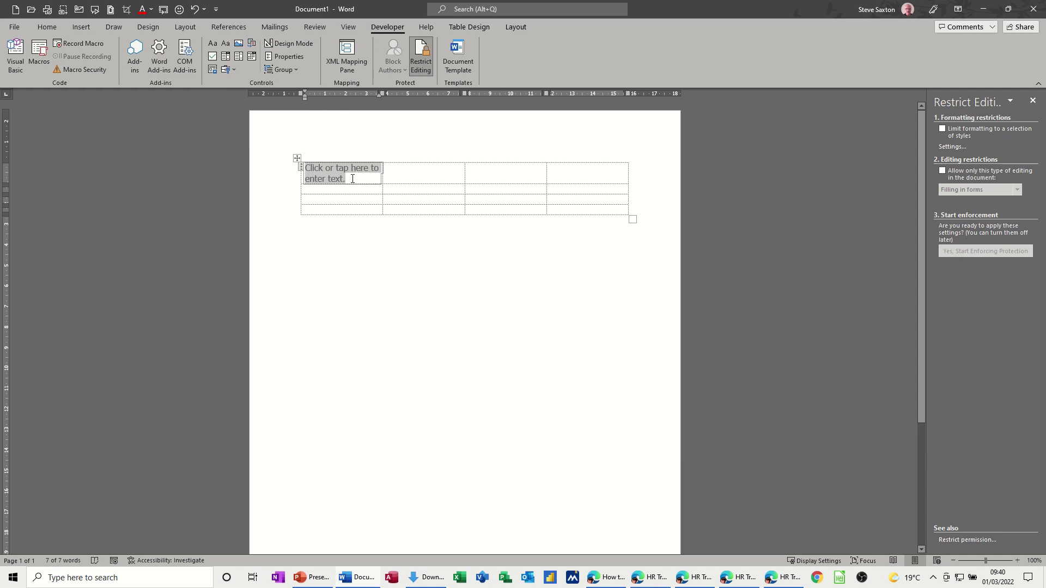
{"action": "left_click", "coordinate": [331, 180]}
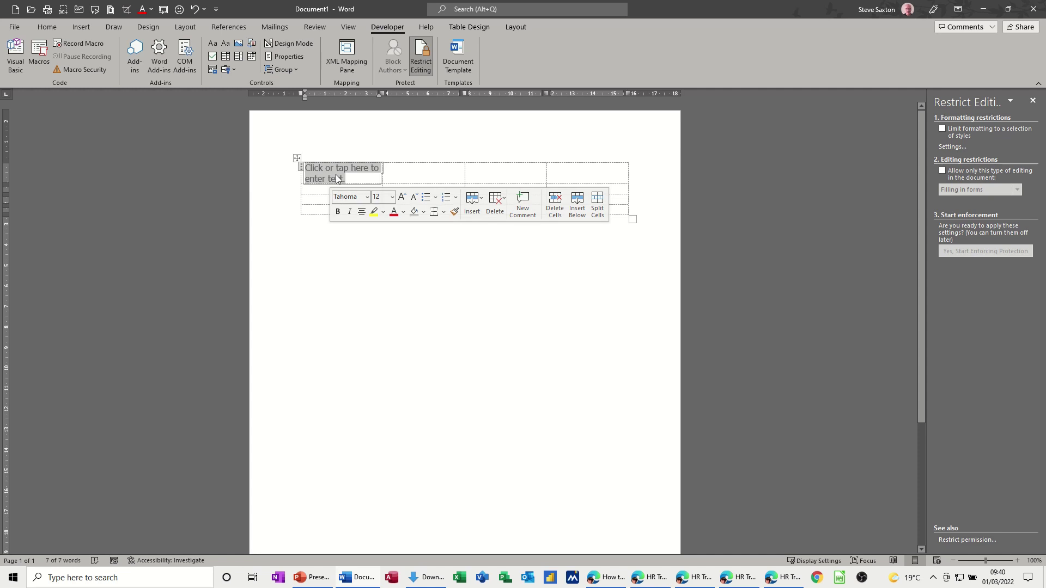
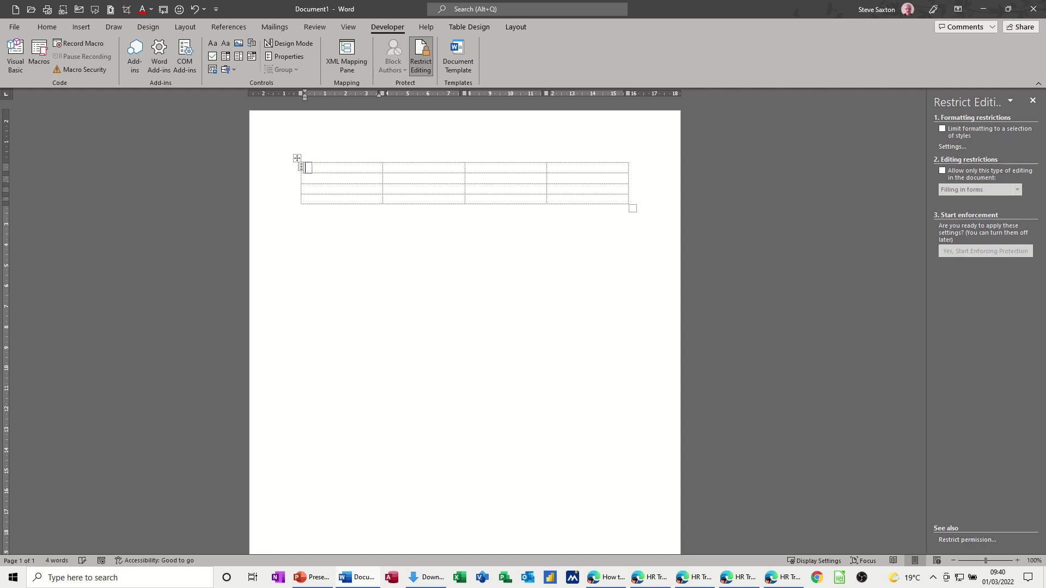
- Give the first cell a plain-text content control with the placeholder 'Enter your Name' using Design Mode
{"action": "left_click", "coordinate": [94, 9]}
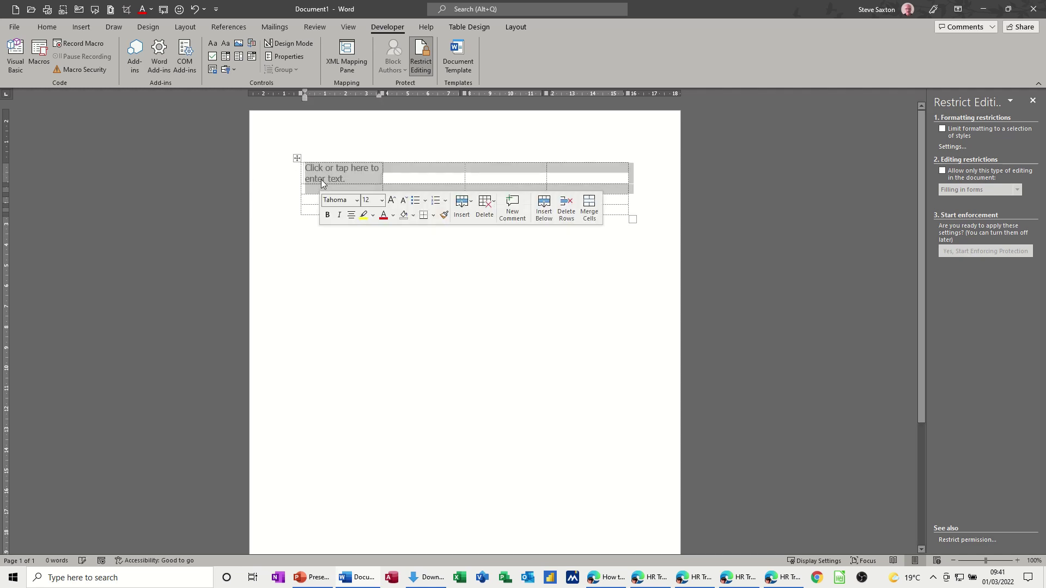
{"action": "left_click", "coordinate": [341, 177]}
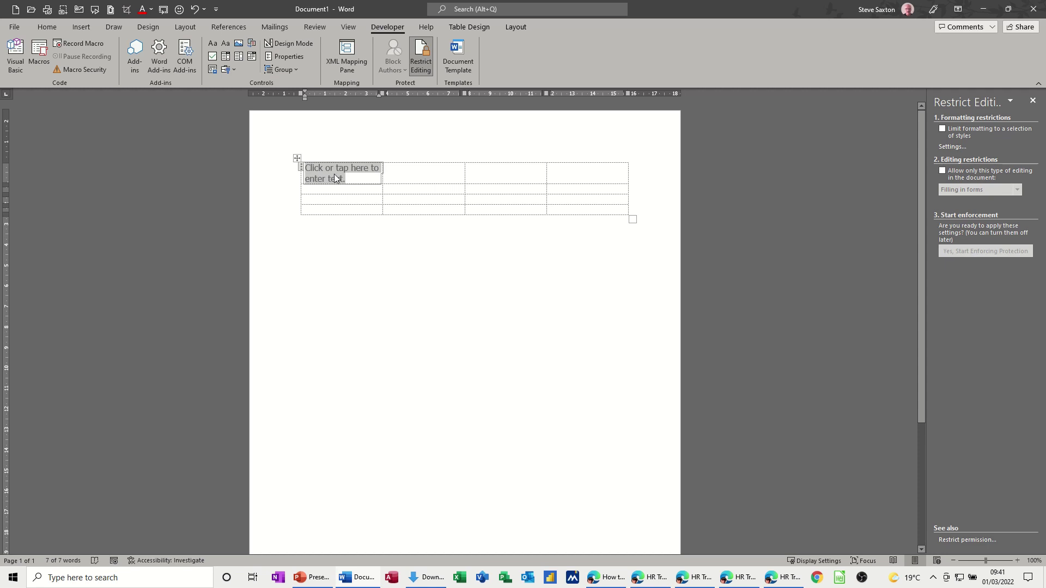
{"action": "left_click", "coordinate": [289, 47]}
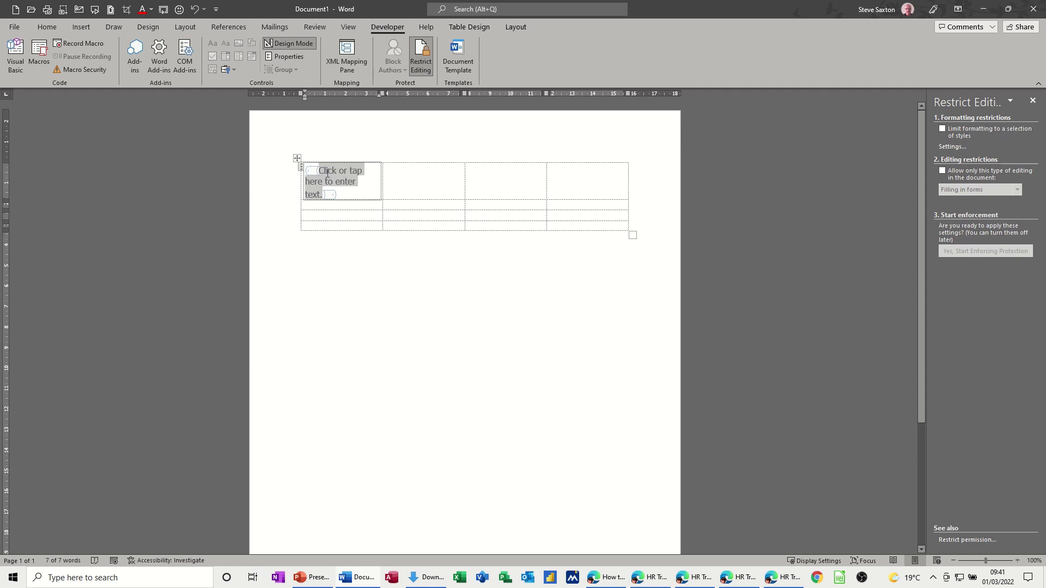
{"action": "type", "text": "Enter "}
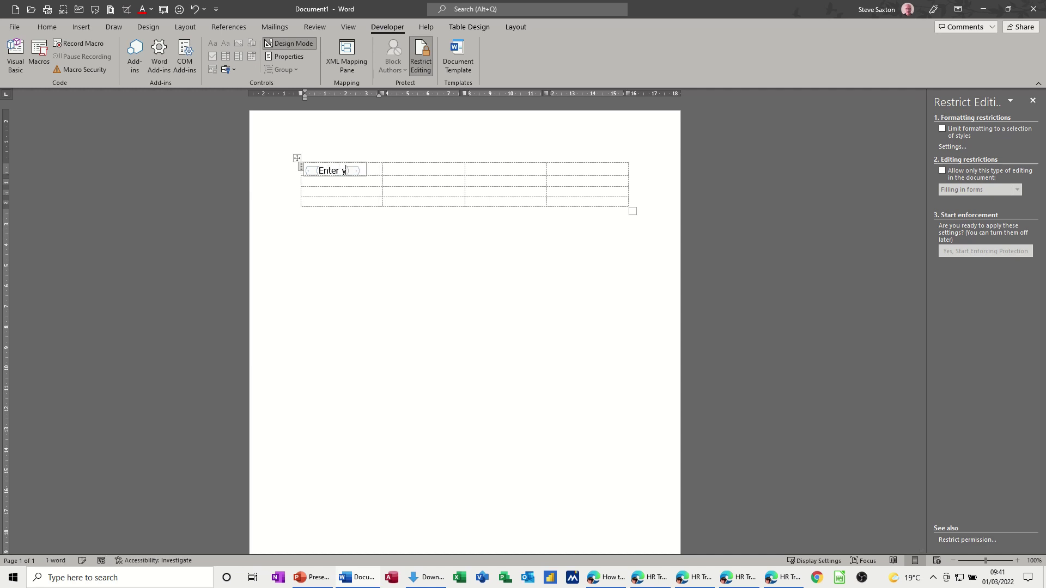
{"action": "type", "text": "your Name"}
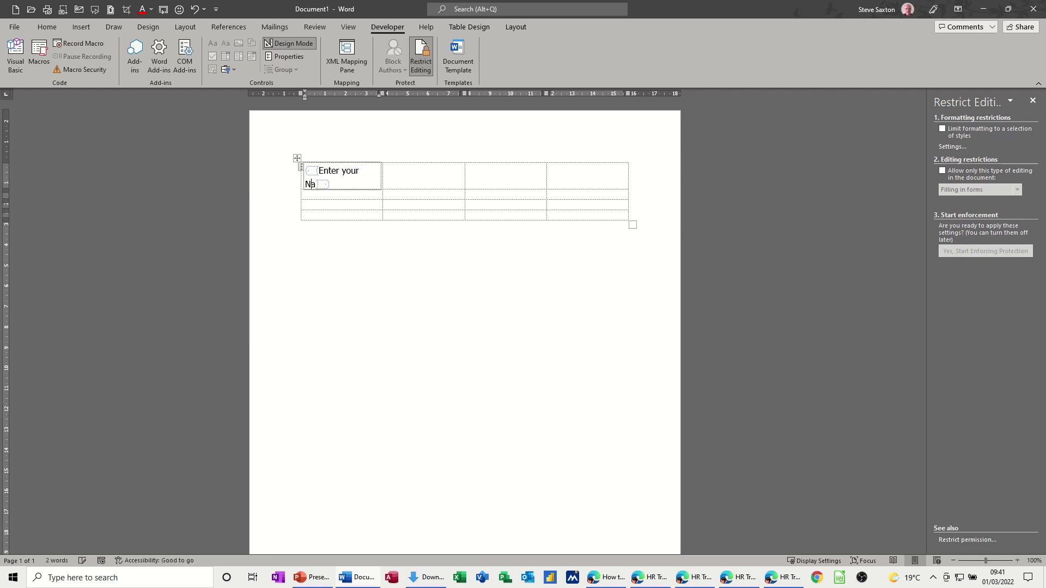
{"action": "left_click", "coordinate": [289, 43]}
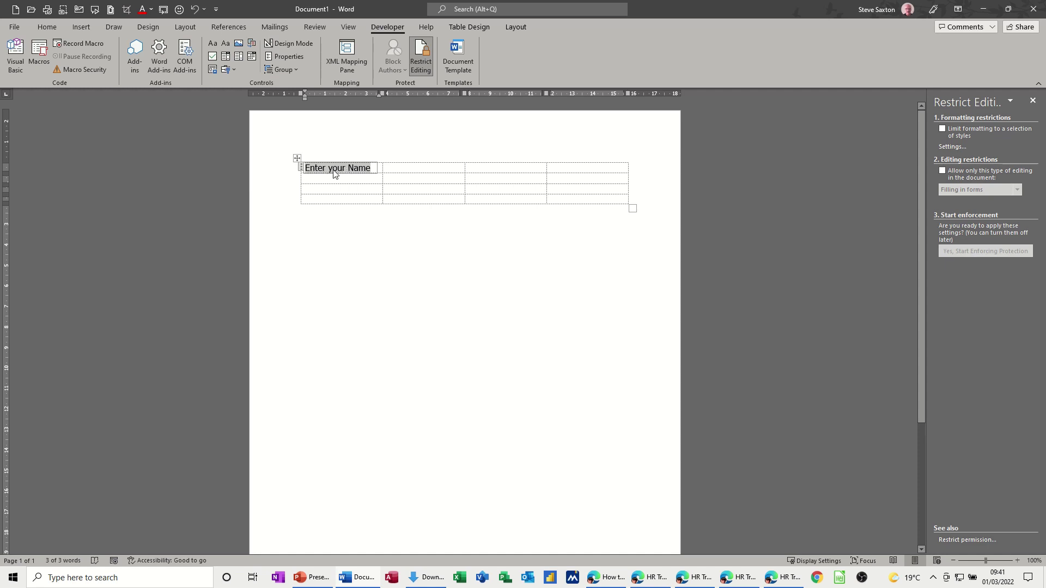
{"action": "left_click", "coordinate": [290, 57]}
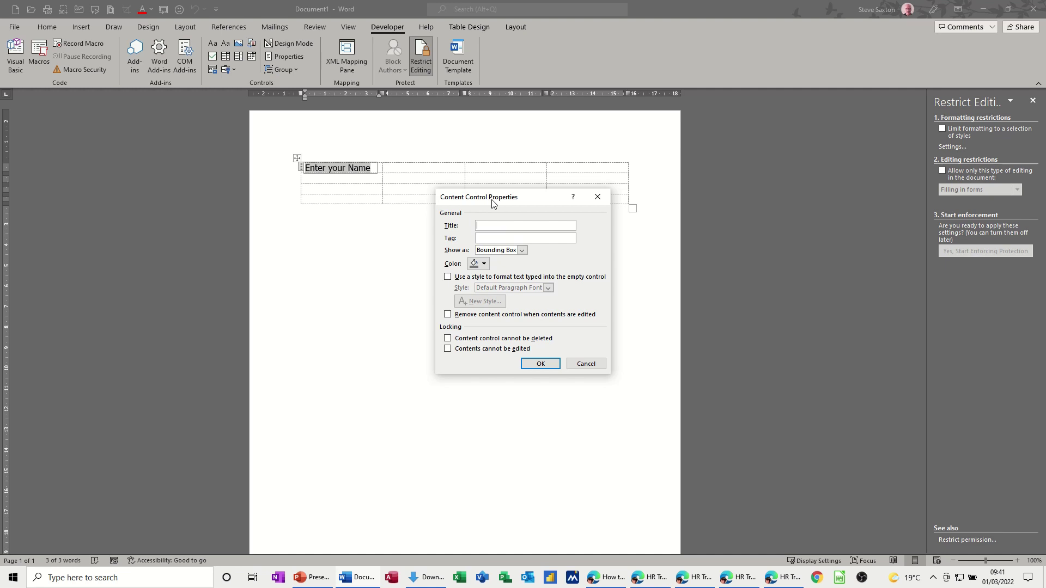
{"action": "left_click", "coordinate": [595, 203]}
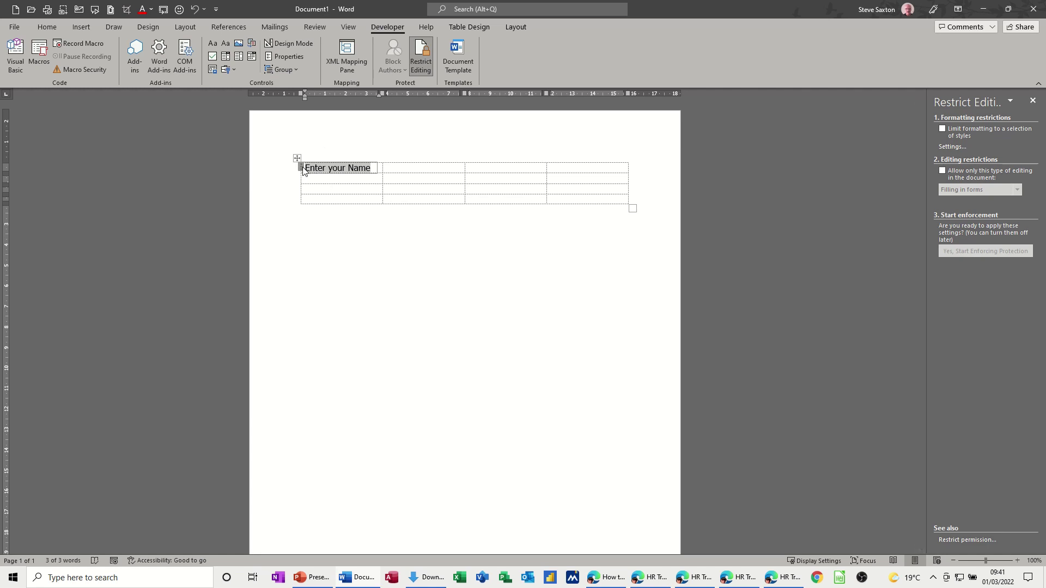
- Copy the name field into row two and change its placeholder to 'Enter email' in Design Mode
{"action": "left_click_drag", "start_coordinate": [304, 172], "coordinate": [303, 181]}
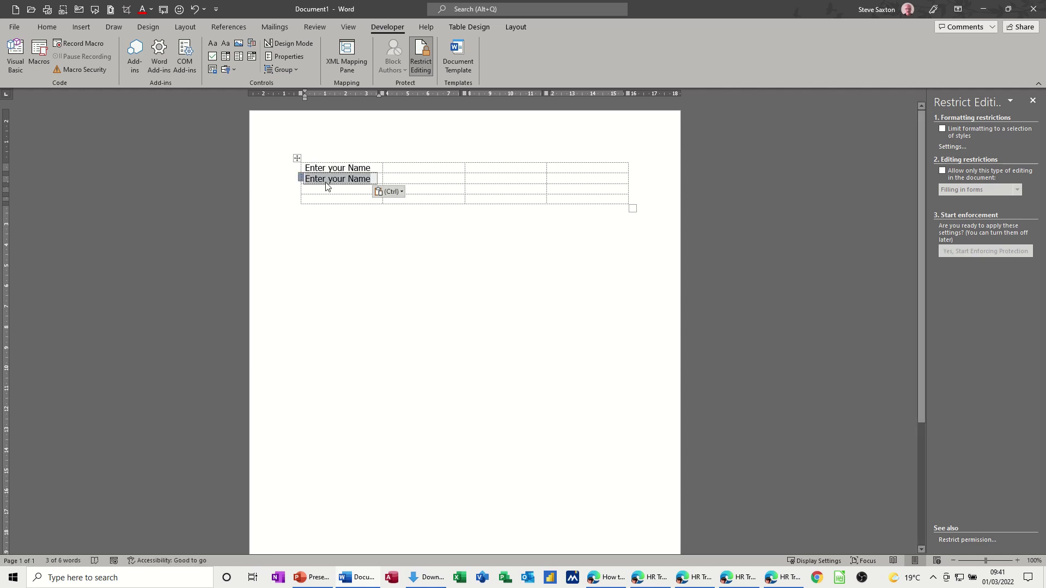
{"action": "key", "text": "ctrl"}
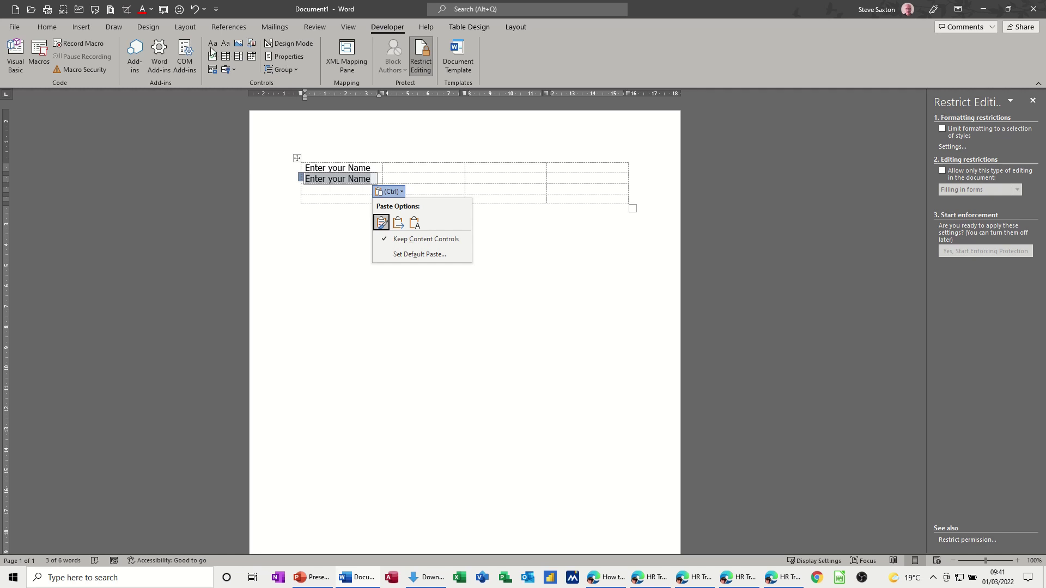
{"action": "left_click", "coordinate": [296, 44]}
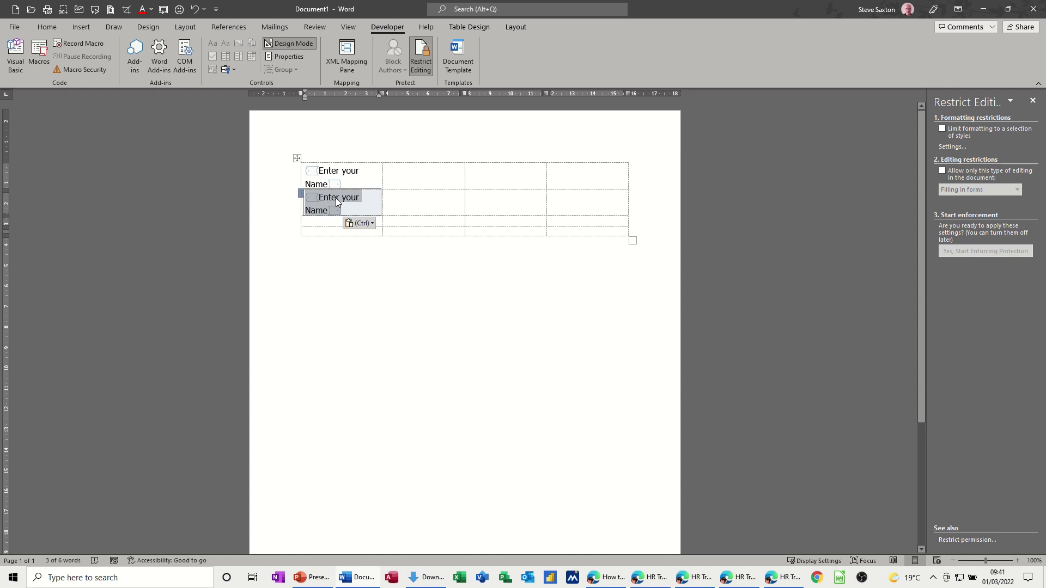
{"action": "key", "text": "Delete"}
{"action": "type", "text": "En"}
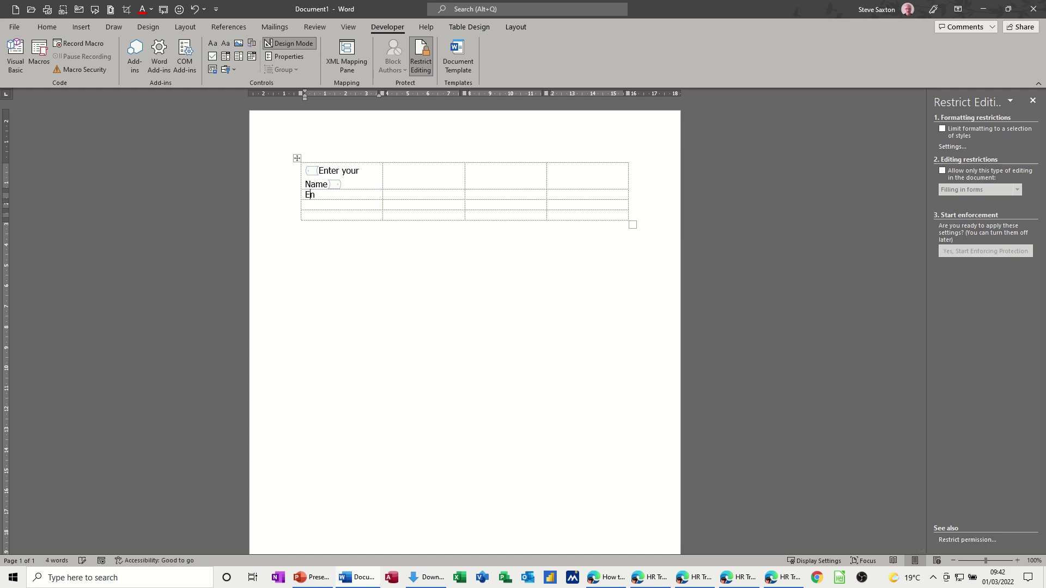
{"action": "type", "text": "ter email"}
{"action": "left_click", "coordinate": [289, 45]}
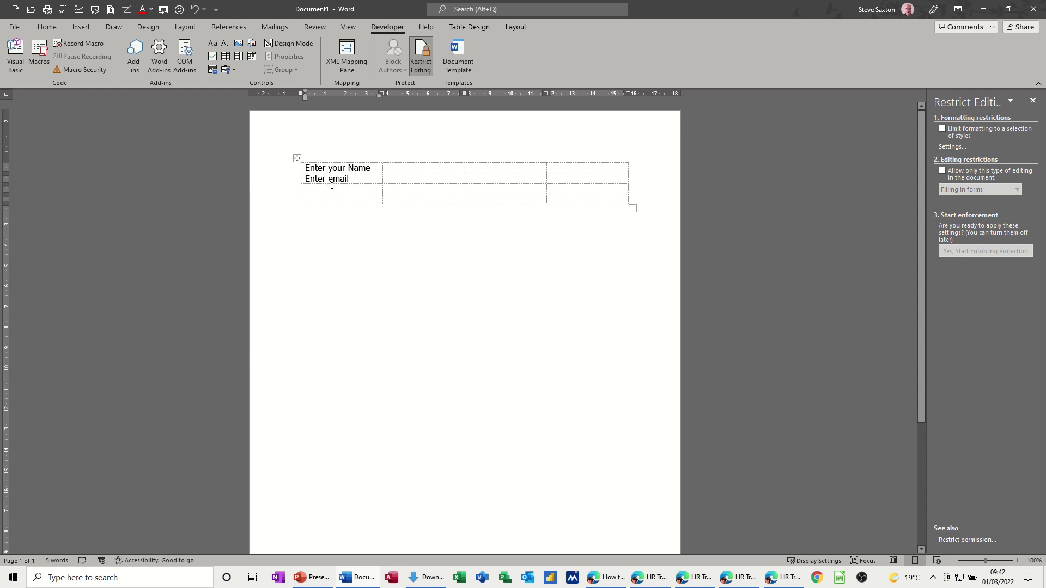
{"action": "left_click", "coordinate": [321, 188]}
{"action": "left_click", "coordinate": [407, 168]}
- Type 'Status' in row one's second cell and 'Married' in the cell below it
{"action": "type", "text": "S"}
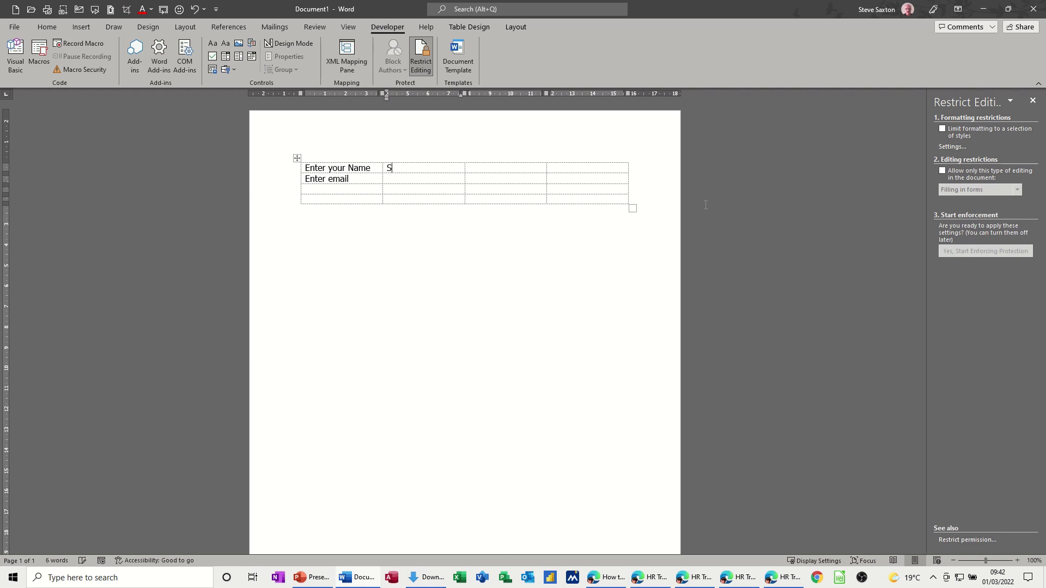
{"action": "type", "text": "at"}
{"action": "key", "text": "BackSpace"}
{"action": "key", "text": "BackSpace"}
{"action": "key", "text": "BackSpace"}
{"action": "key", "text": "BackSpace"}
{"action": "type", "text": "tatus"}
{"action": "left_click", "coordinate": [396, 179]}
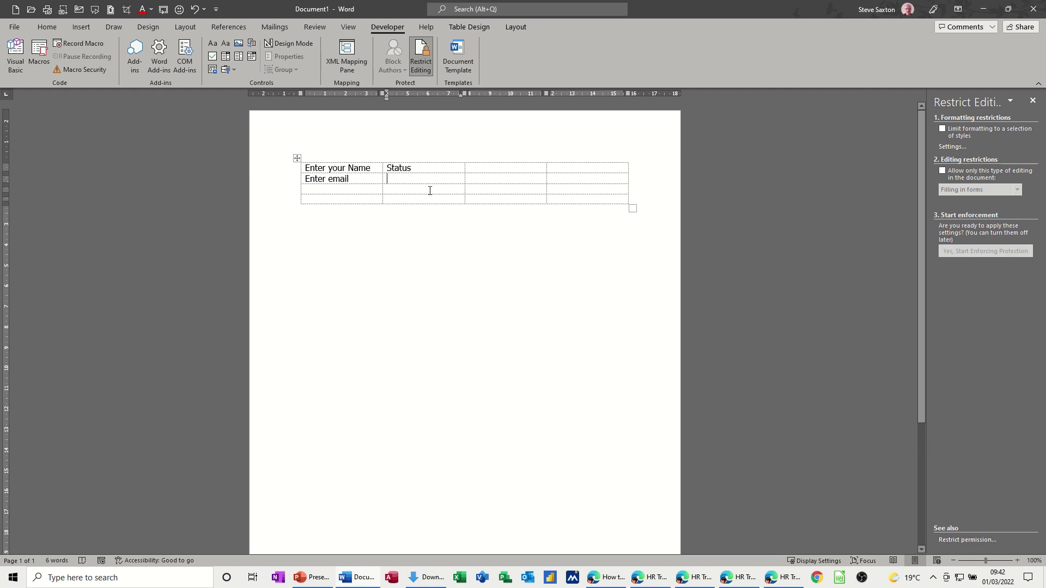
{"action": "type", "text": "Married"}
{"action": "left_click", "coordinate": [213, 58]}
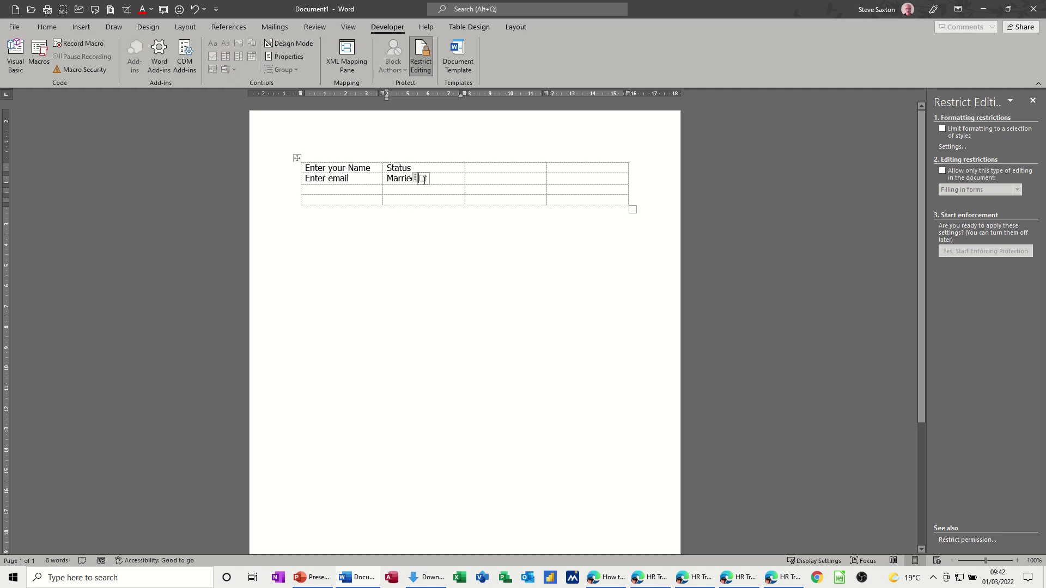
- Tick the check box after 'Married' and give it the title 'Yes/No' in its properties
{"action": "left_click", "coordinate": [424, 179]}
{"action": "left_click", "coordinate": [416, 178]}
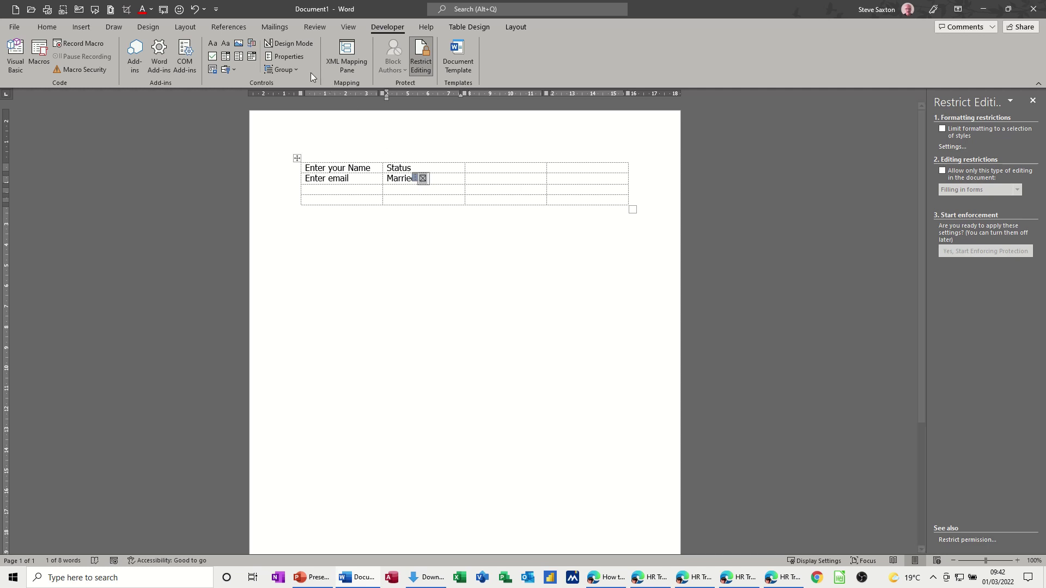
{"action": "left_click", "coordinate": [296, 58]}
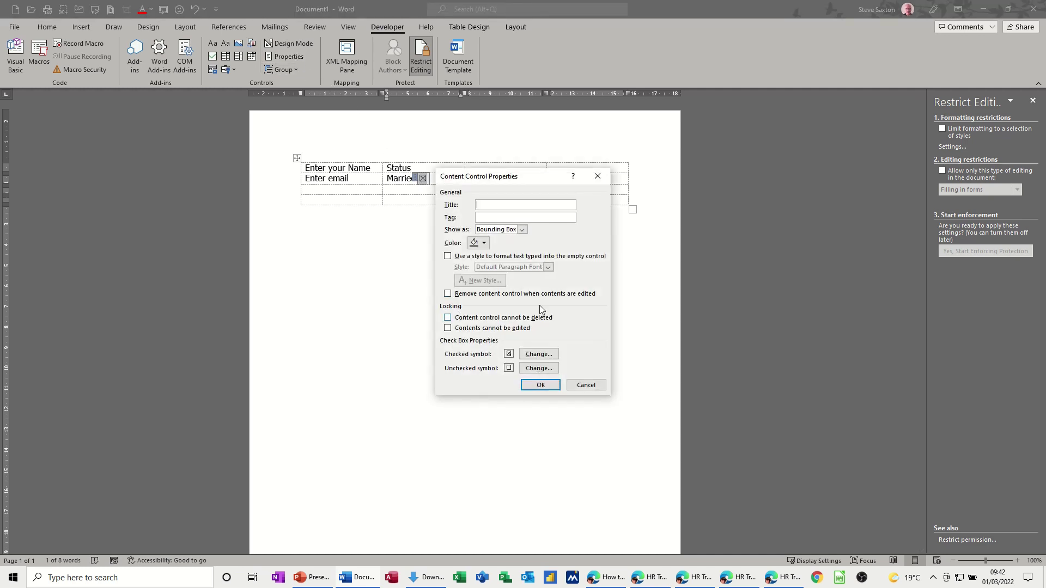
{"action": "left_click", "coordinate": [538, 354]}
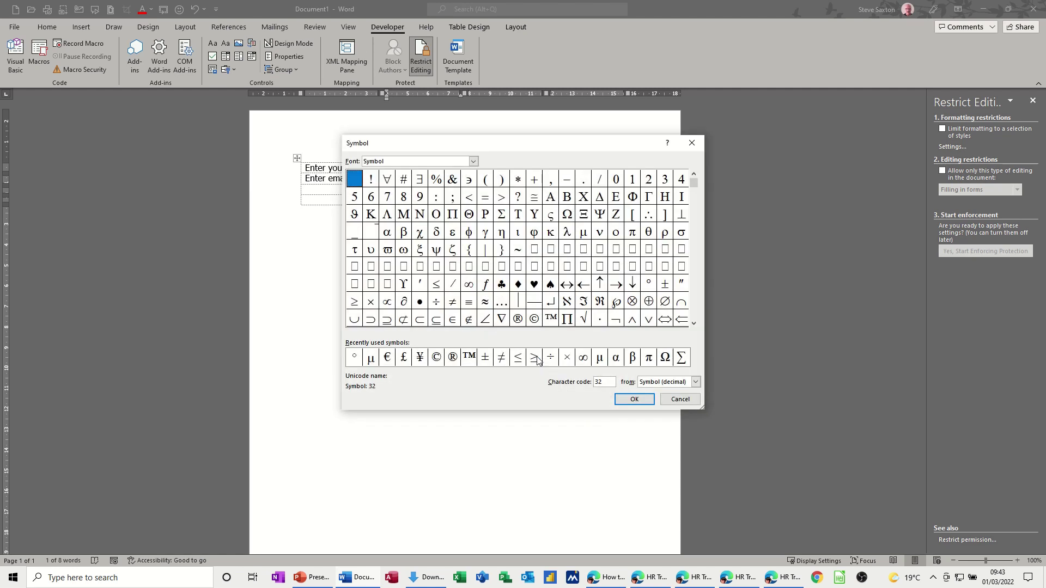
{"action": "key", "text": "Escape"}
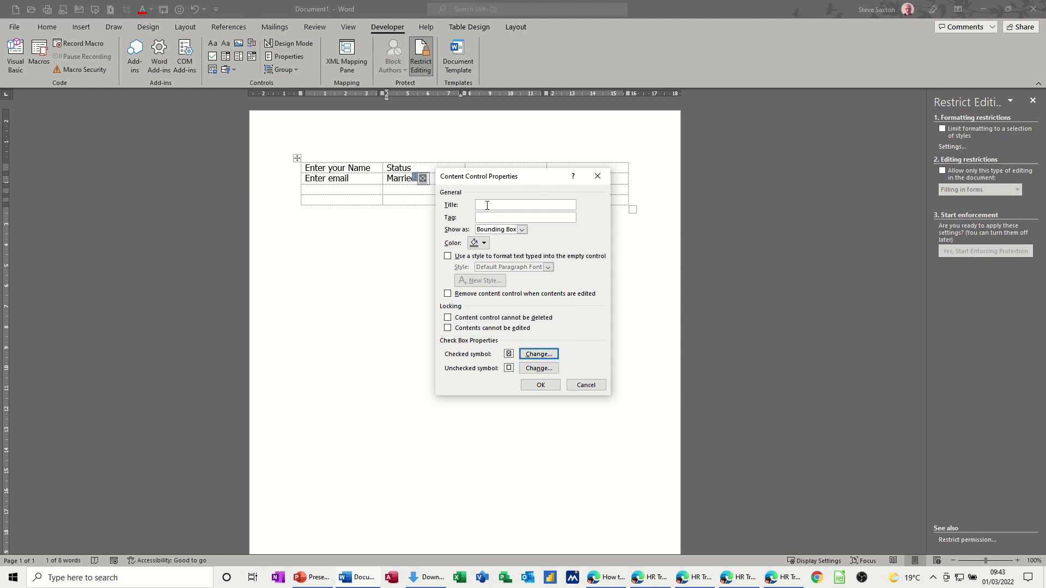
{"action": "left_click", "coordinate": [487, 205]}
{"action": "left_click", "coordinate": [528, 385]}
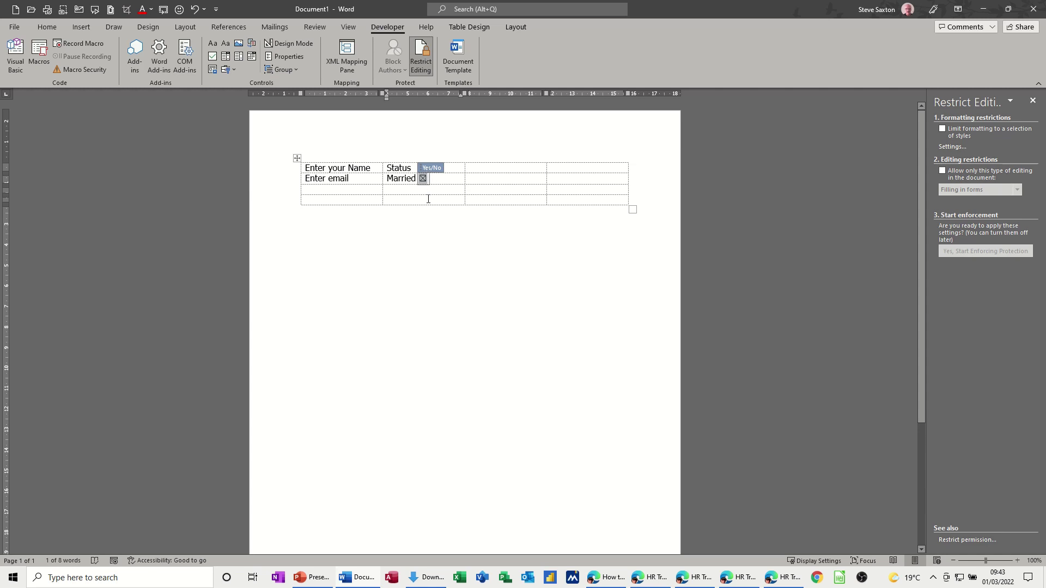
- Title the 'Enter your Name' content control 'Name' and turn off Design Mode
{"action": "left_click", "coordinate": [428, 199]}
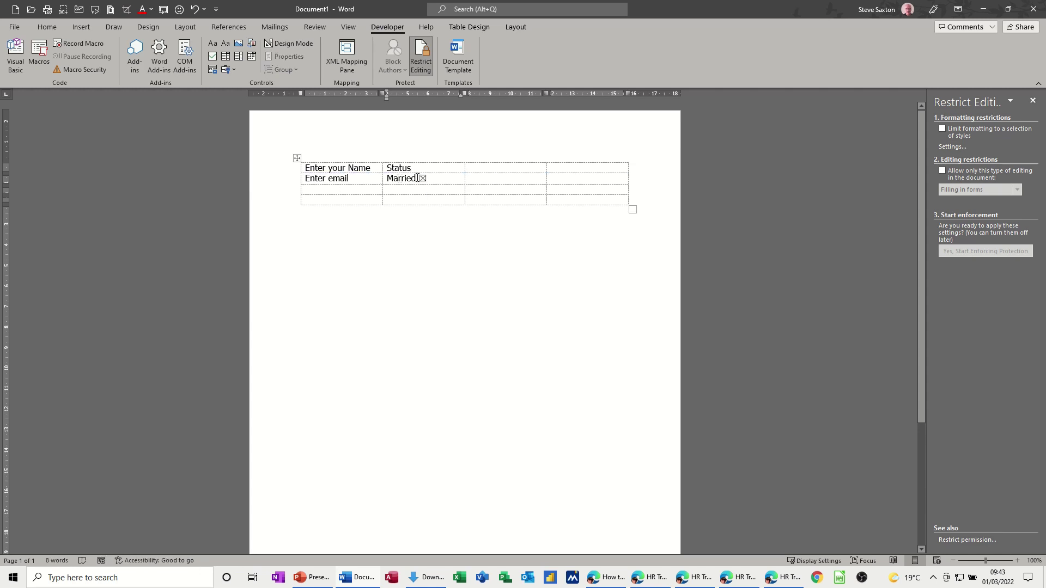
{"action": "left_click", "coordinate": [429, 177]}
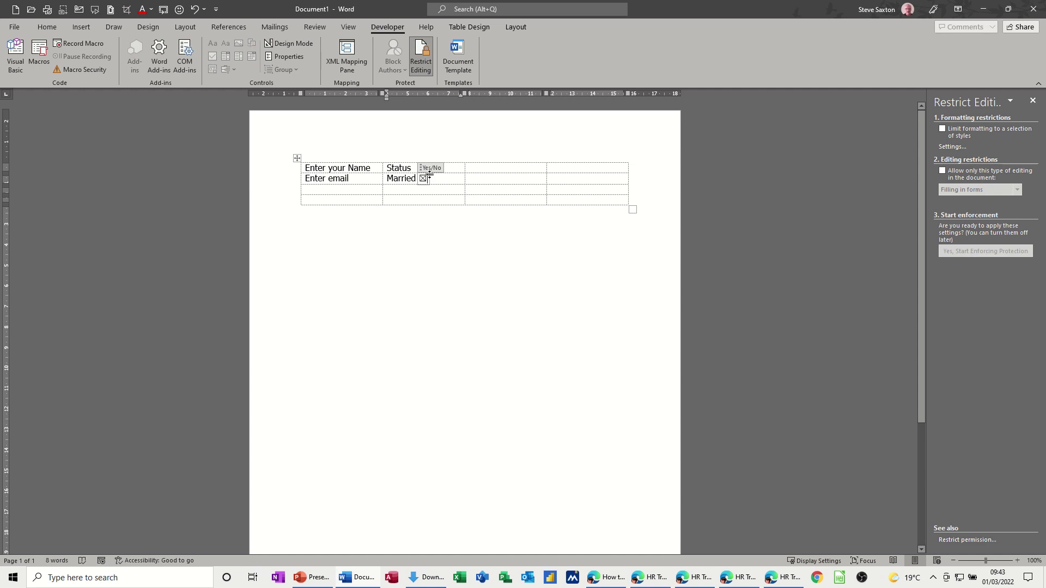
{"action": "left_click", "coordinate": [351, 168]}
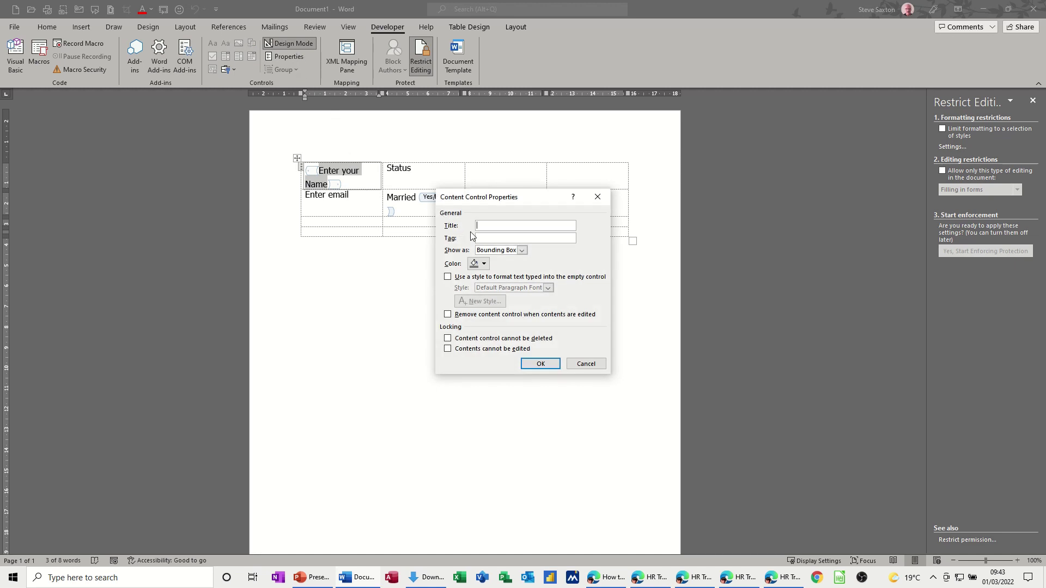
{"action": "type", "text": "Name"}
{"action": "left_click", "coordinate": [535, 364]}
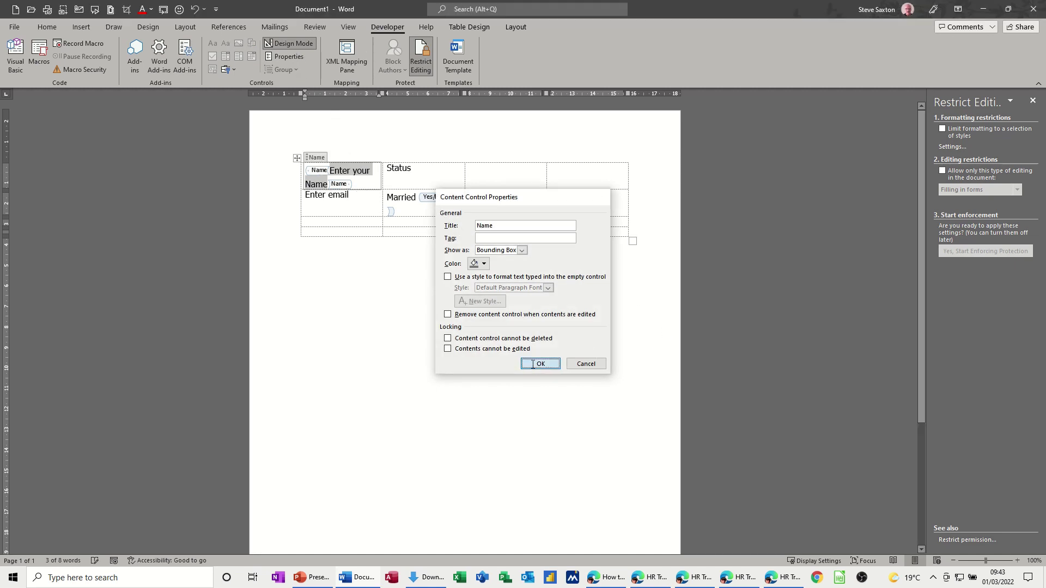
{"action": "left_click", "coordinate": [289, 44]}
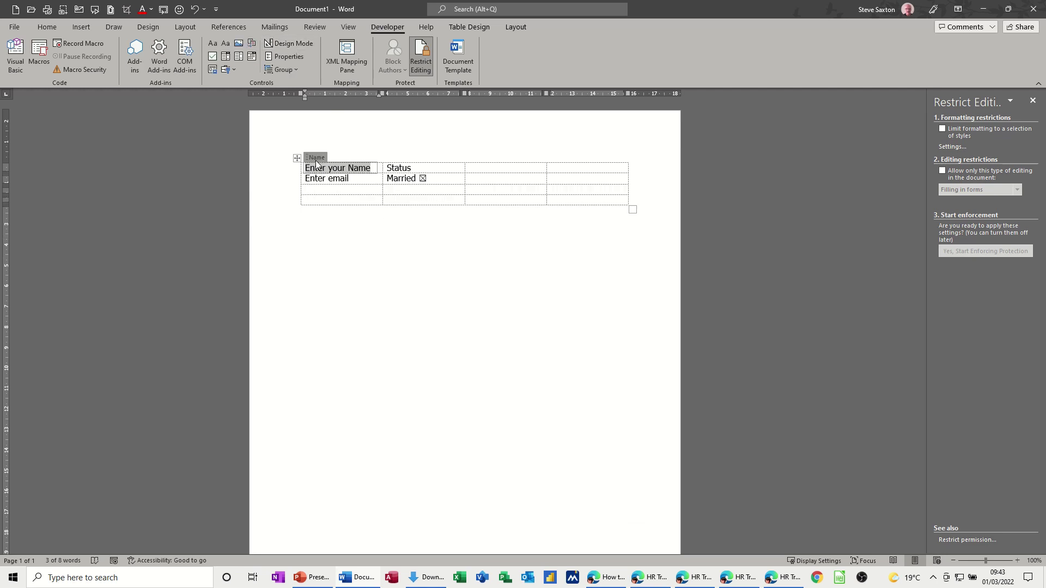
- Give the 'Enter email' content control the title 'Email' in its properties
{"action": "left_click_drag", "start_coordinate": [430, 168], "coordinate": [386, 169]}
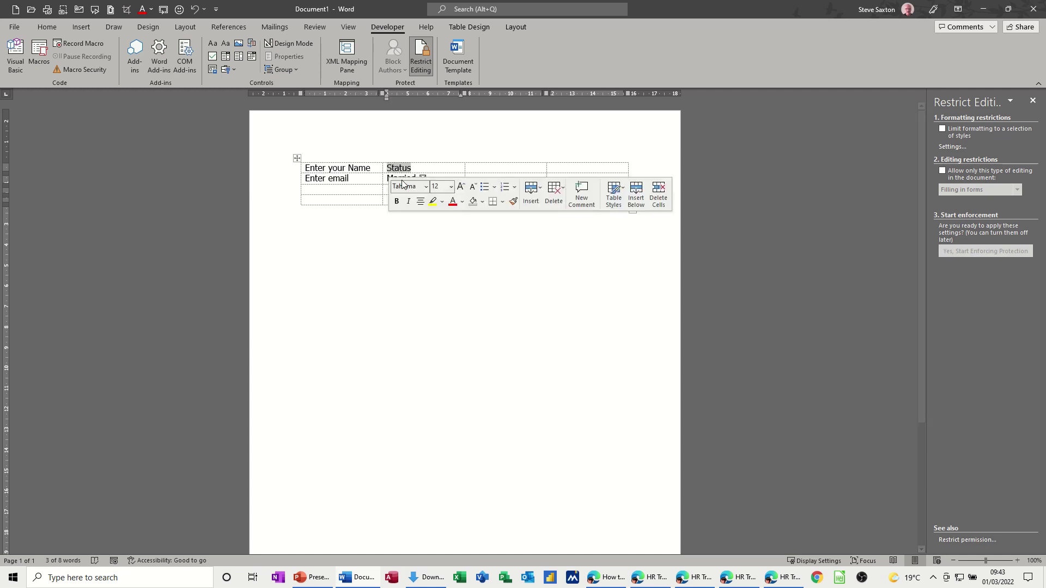
{"action": "left_click", "coordinate": [434, 169]}
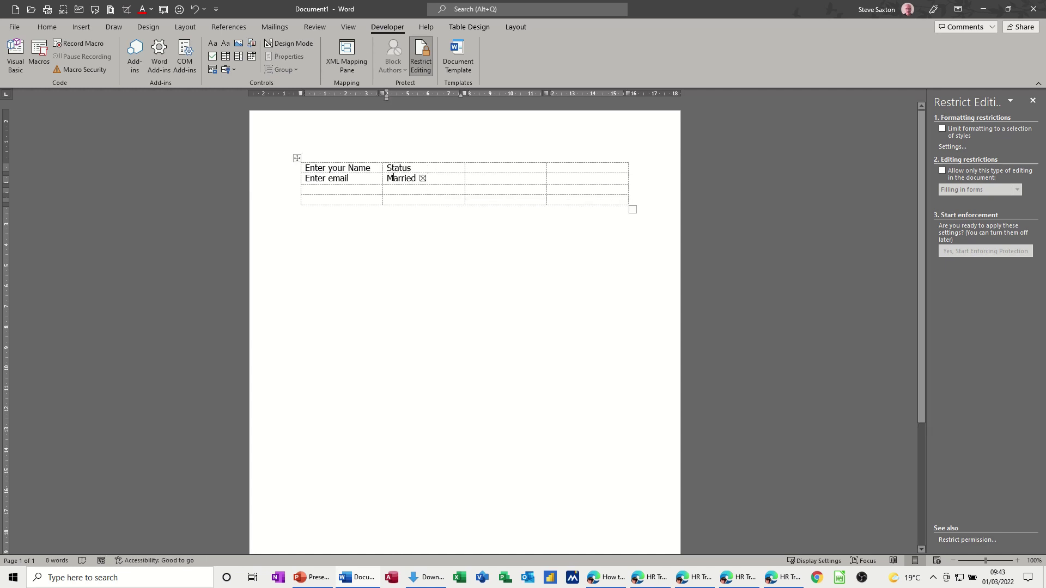
{"action": "left_click", "coordinate": [341, 180]}
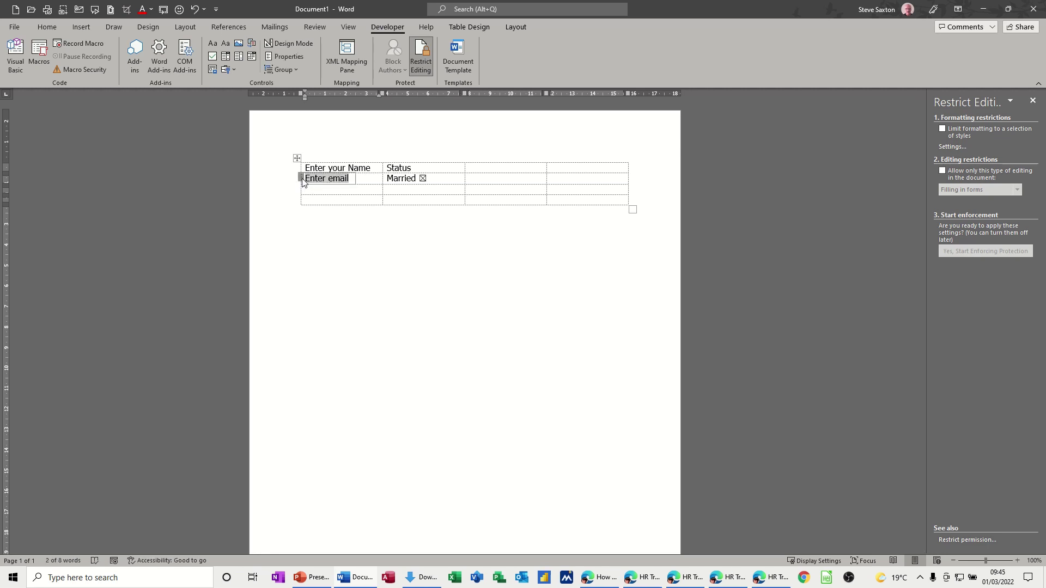
{"action": "left_click", "coordinate": [285, 56]}
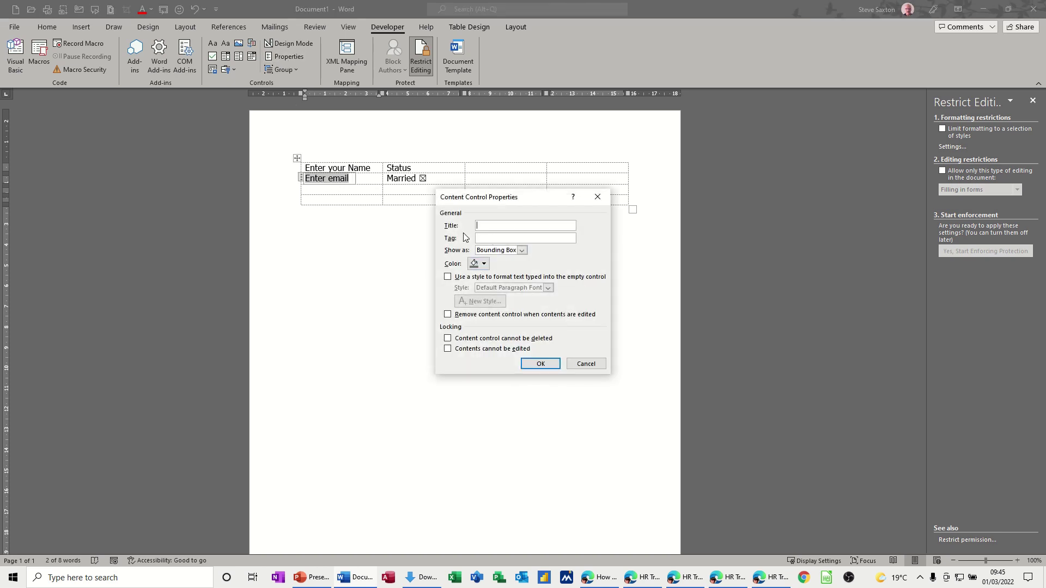
{"action": "type", "text": "Email"}
{"action": "left_click", "coordinate": [540, 364]}
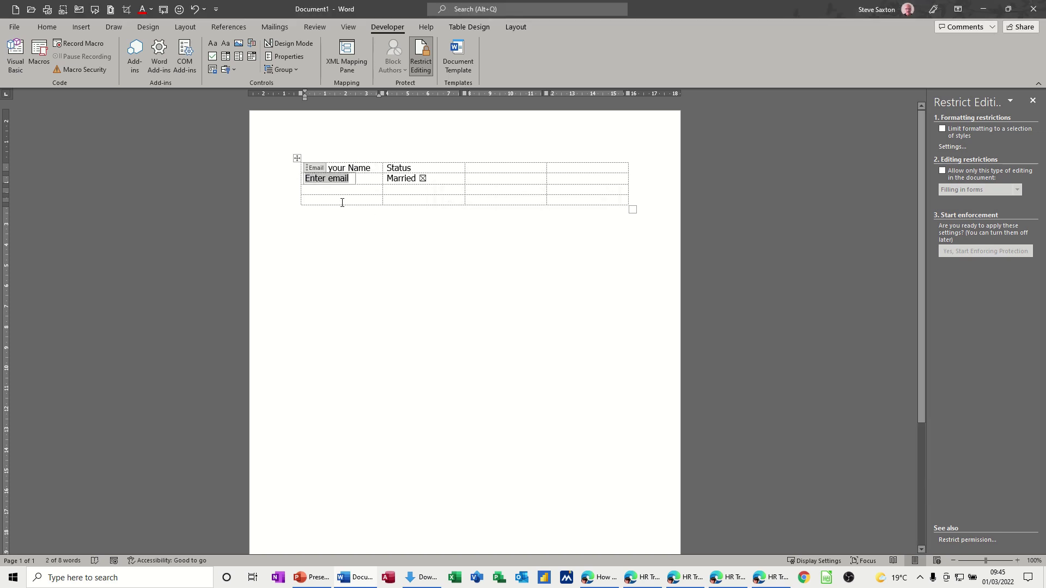
{"action": "left_click", "coordinate": [417, 200]}
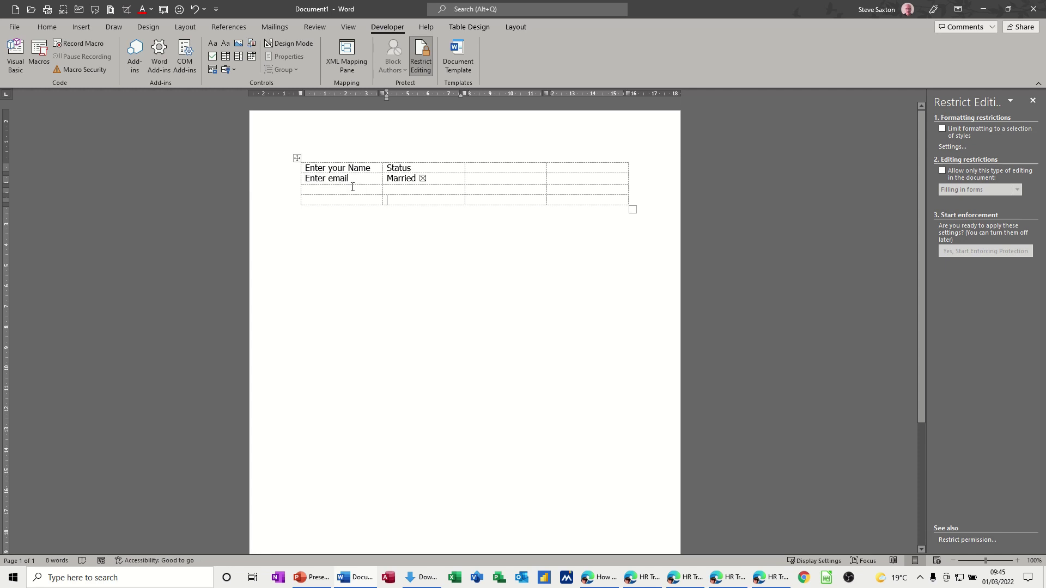
- Type the heading Course in the third column's header cell
{"action": "left_click", "coordinate": [328, 179]}
{"action": "left_click", "coordinate": [478, 169]}
{"action": "left_click", "coordinate": [403, 168]}
{"action": "left_click", "coordinate": [494, 168]}
{"action": "type", "text": "Course"}
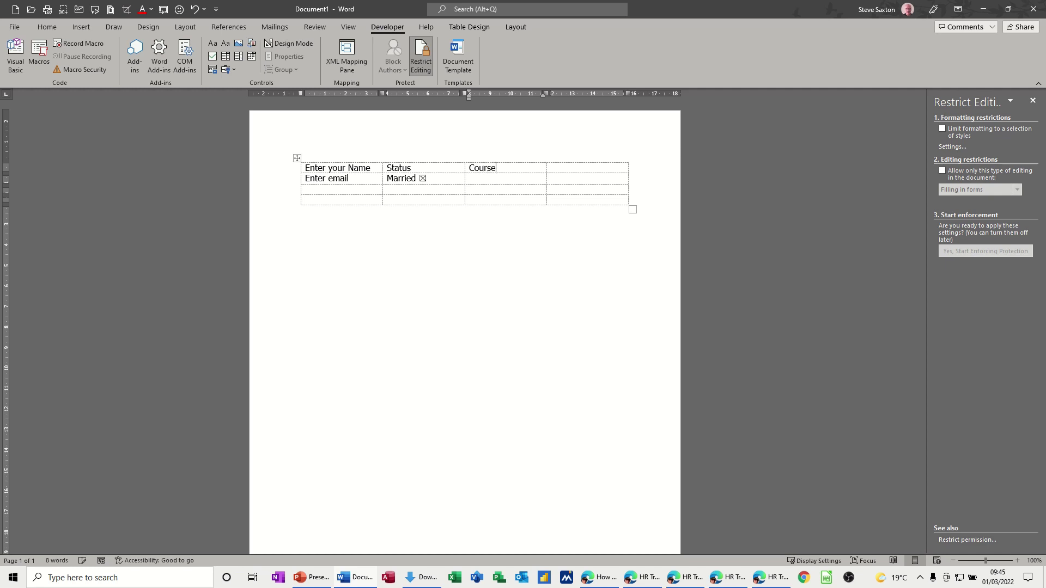
- Add a drop-down list control below Course with the placeholder 'Select a Course'
{"action": "left_click", "coordinate": [480, 181]}
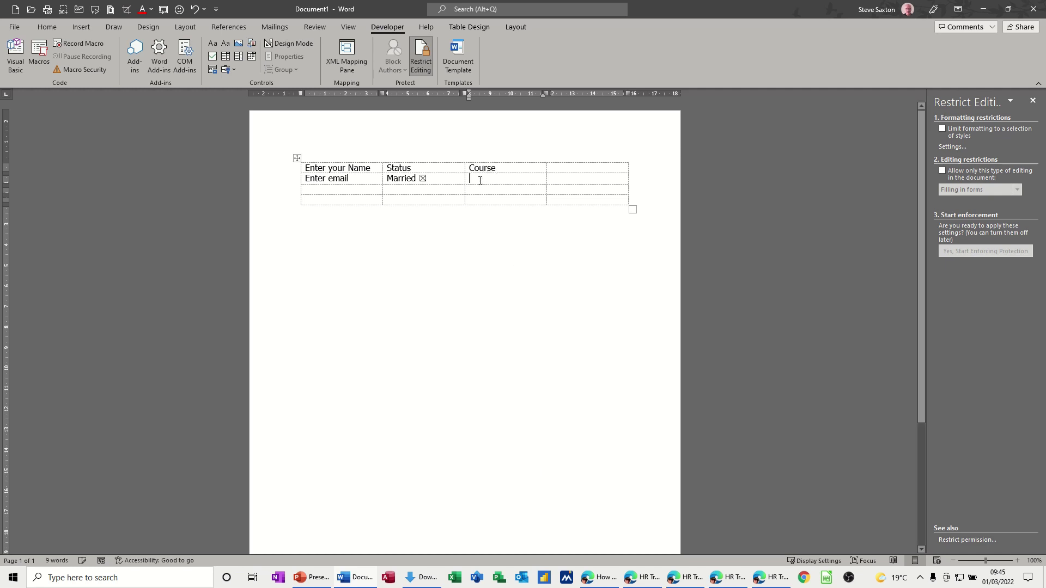
{"action": "left_click", "coordinate": [227, 57]}
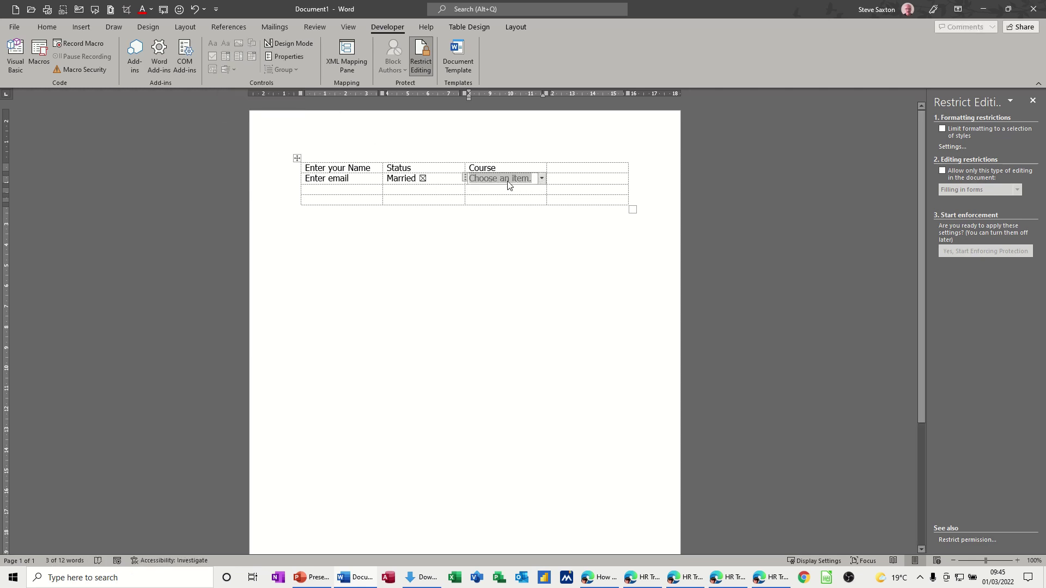
{"action": "left_click", "coordinate": [290, 44]}
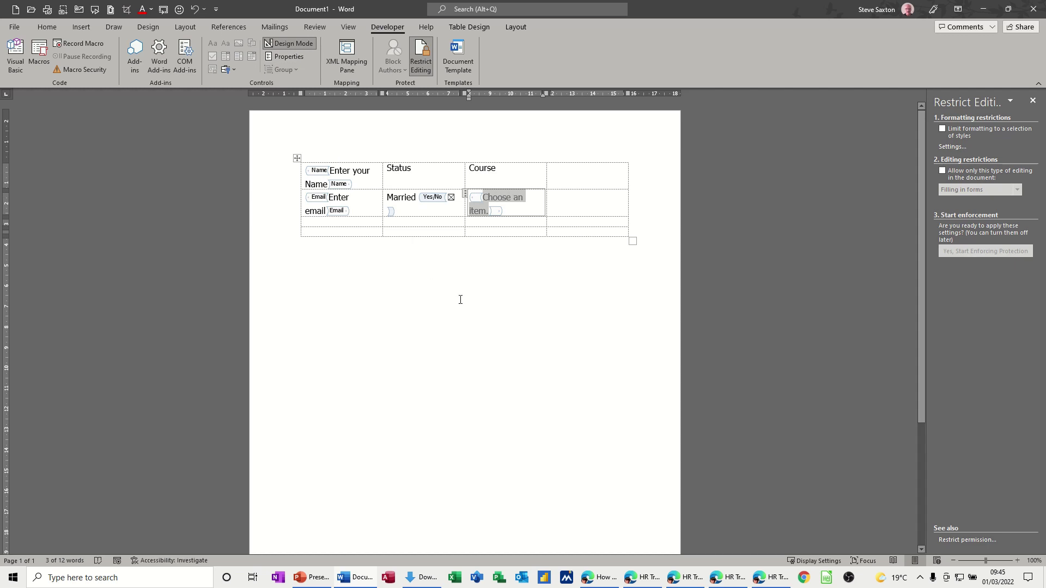
{"action": "type", "text": "Sel"}
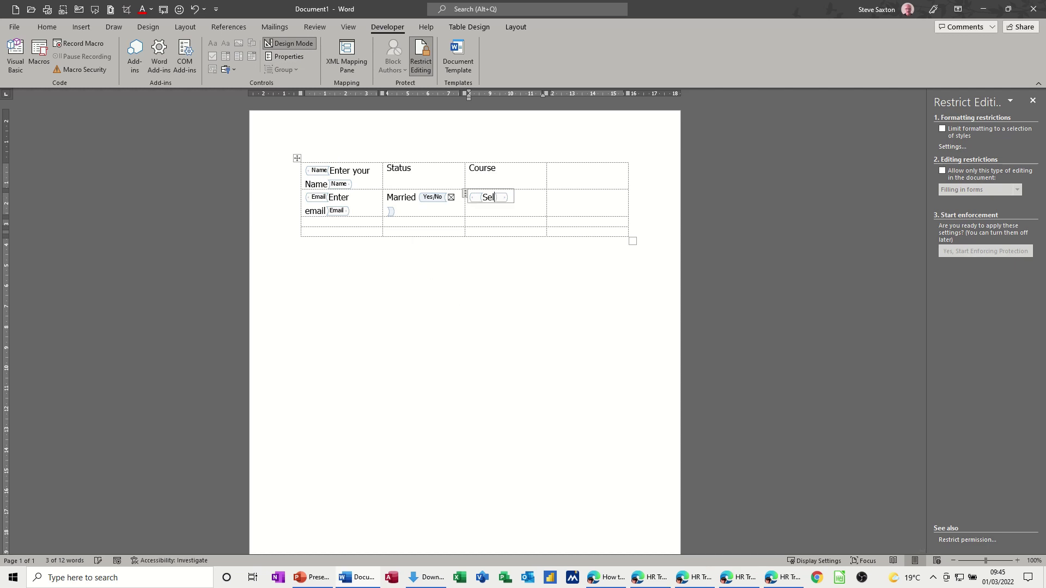
{"action": "type", "text": "ect a C"}
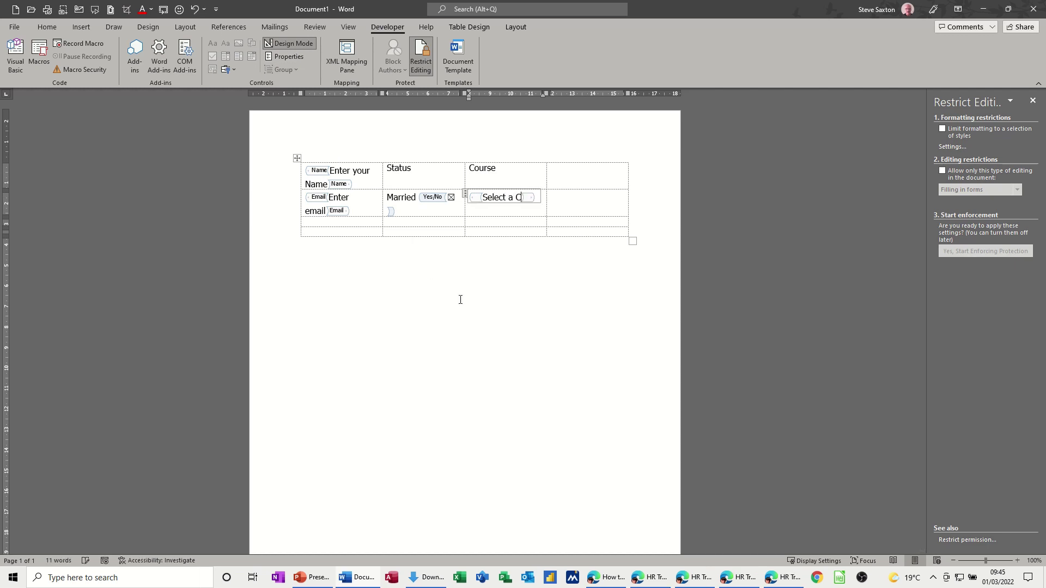
{"action": "type", "text": "ourse"}
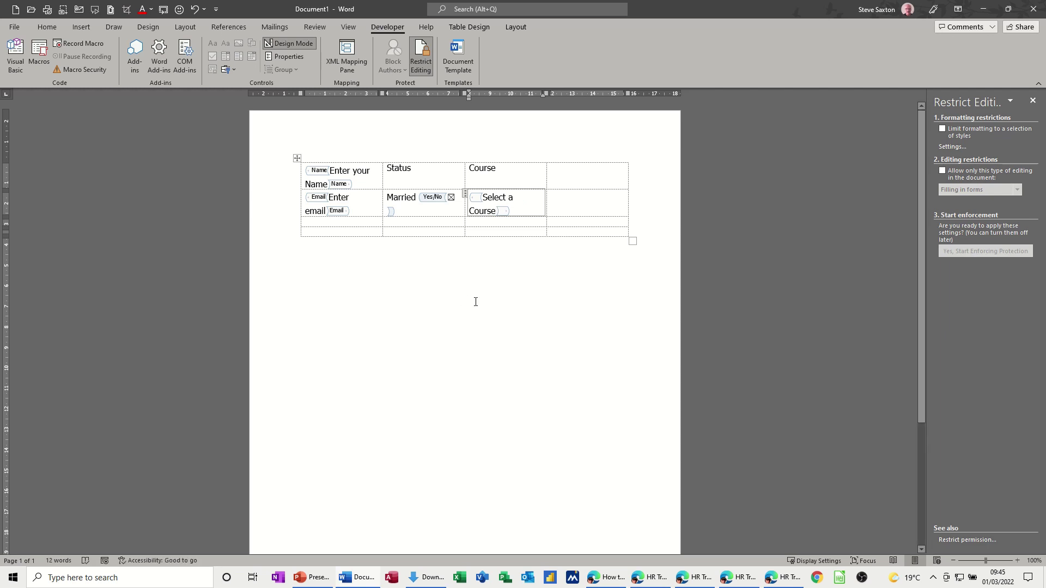
{"action": "left_click", "coordinate": [289, 44]}
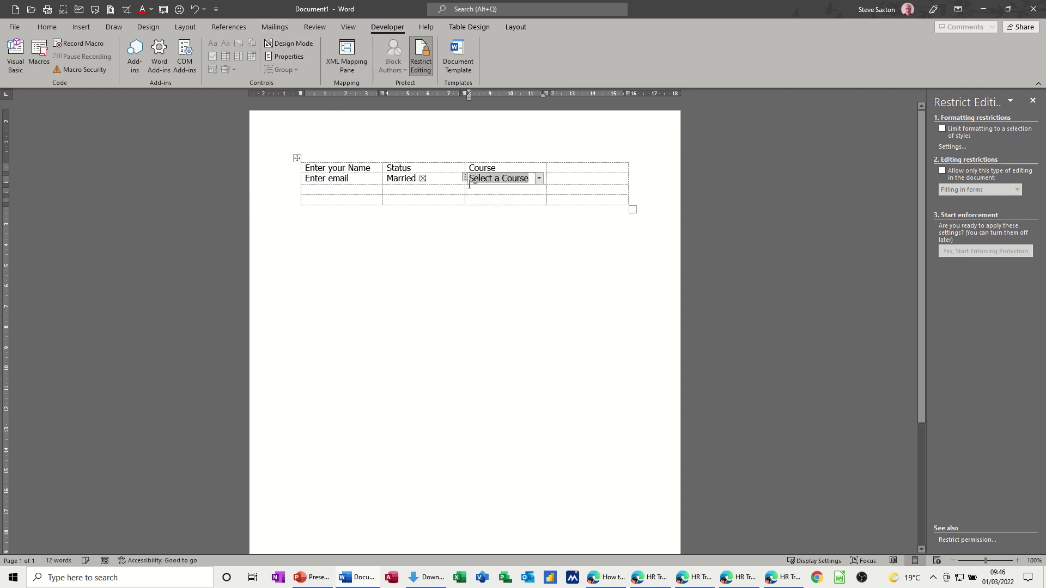
{"action": "left_click", "coordinate": [539, 179]}
{"action": "left_click", "coordinate": [539, 179]}
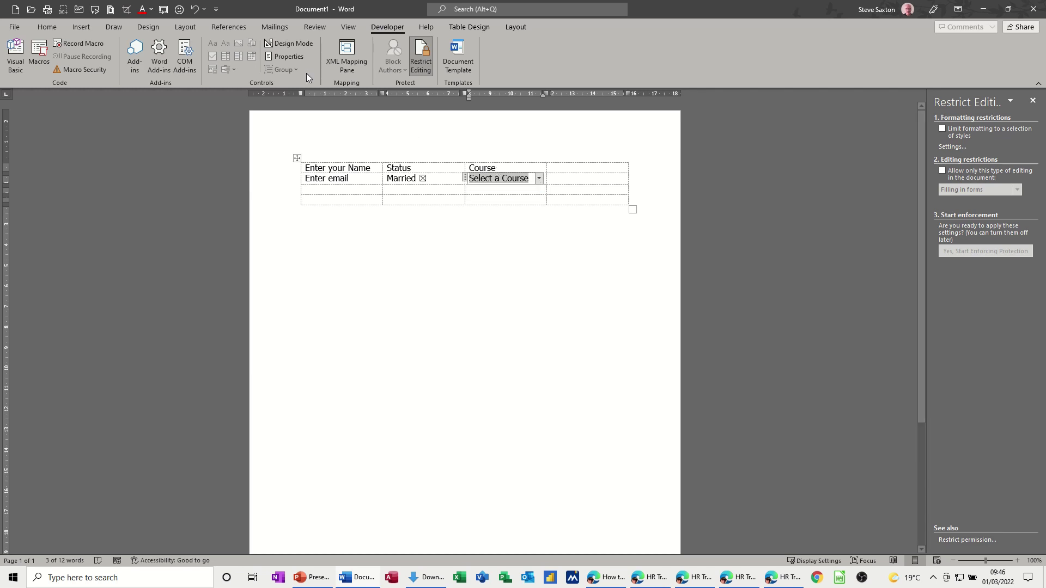
- Add Word, Excel and Access as choices in the Course drop-down's properties
{"action": "left_click", "coordinate": [299, 58]}
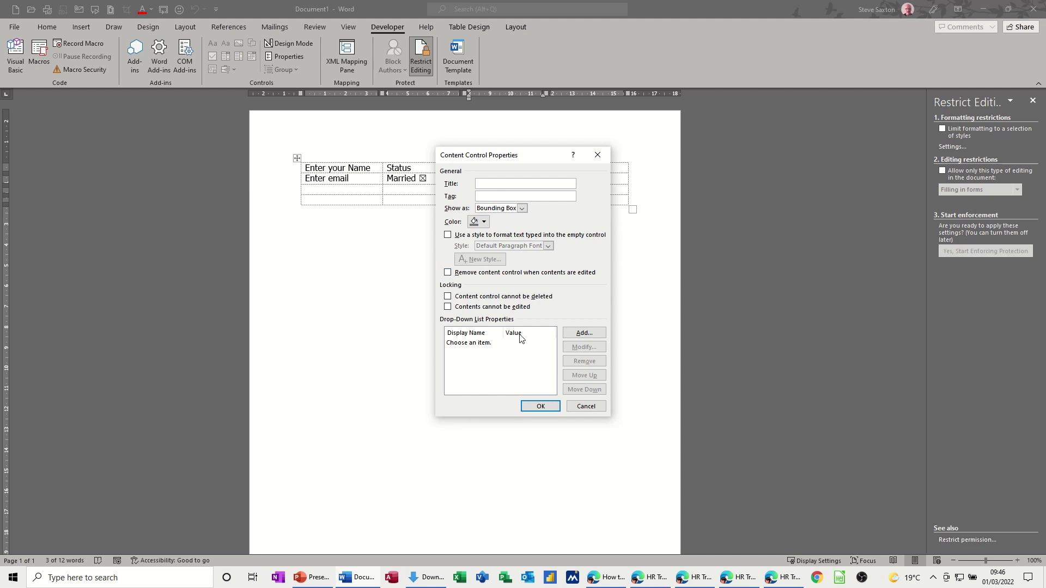
{"action": "left_click", "coordinate": [582, 333]}
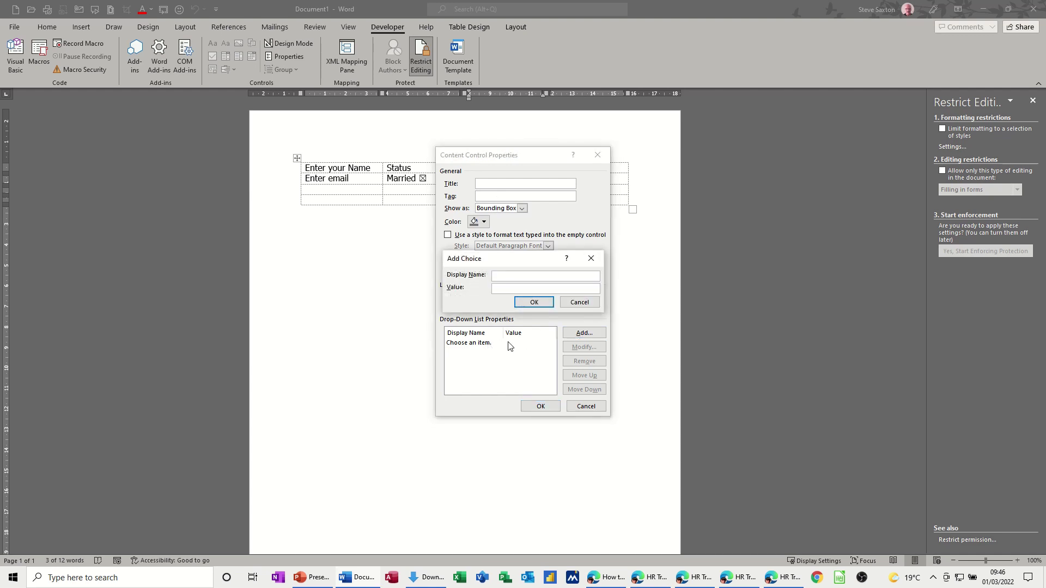
{"action": "type", "text": "Word"}
{"action": "key", "text": "Return"}
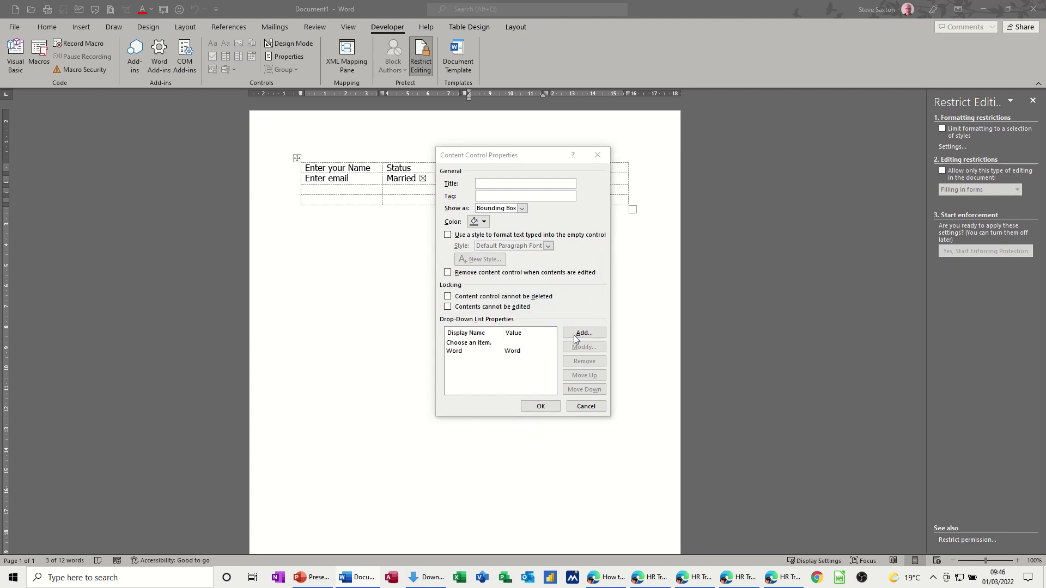
{"action": "left_click", "coordinate": [582, 333]}
{"action": "type", "text": "Exce"}
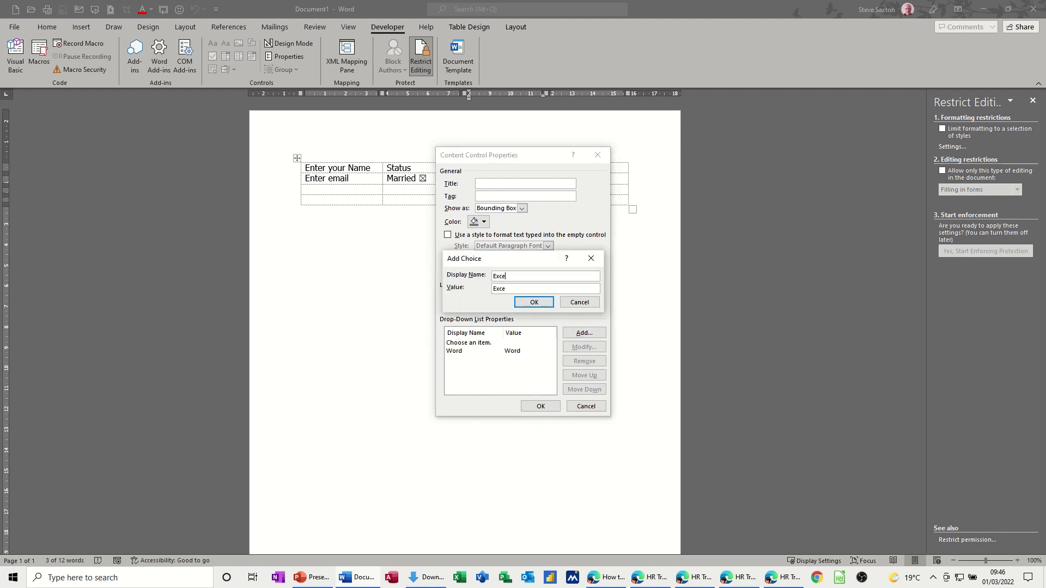
{"action": "type", "text": "l"}
{"action": "left_click", "coordinate": [530, 304]}
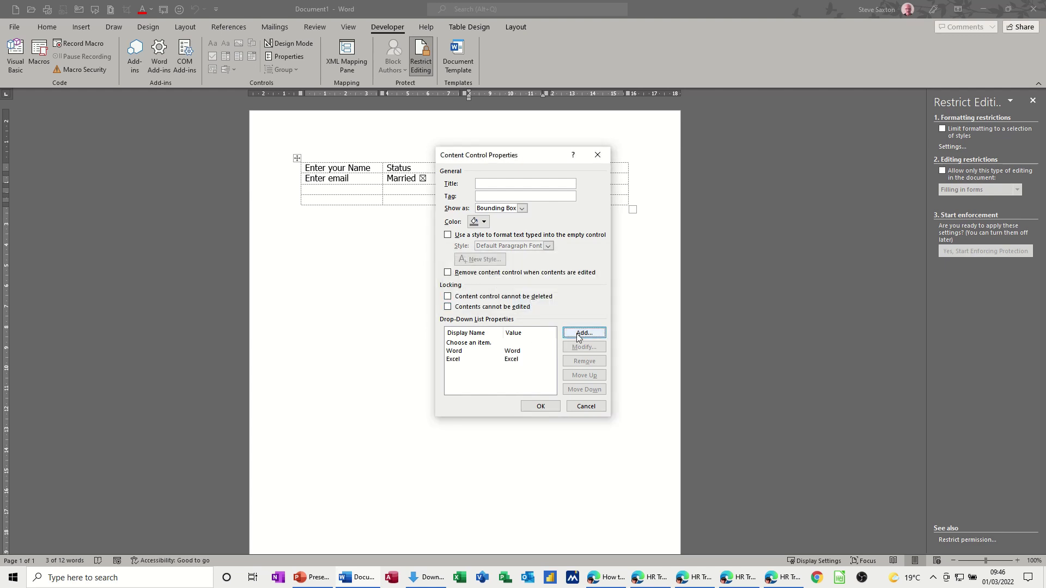
{"action": "left_click", "coordinate": [578, 335]}
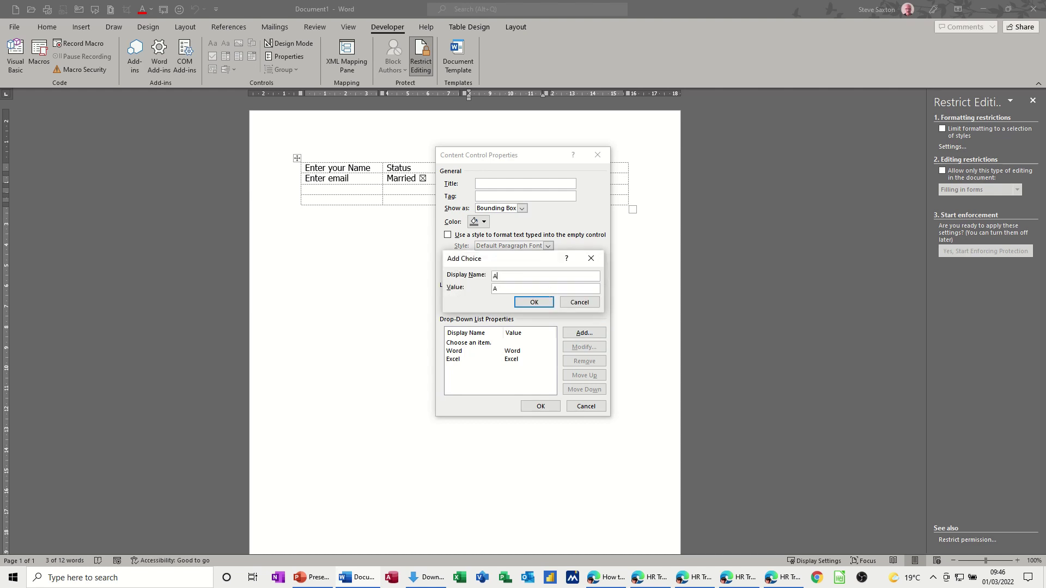
{"action": "type", "text": "Access"}
{"action": "key", "text": "Return"}
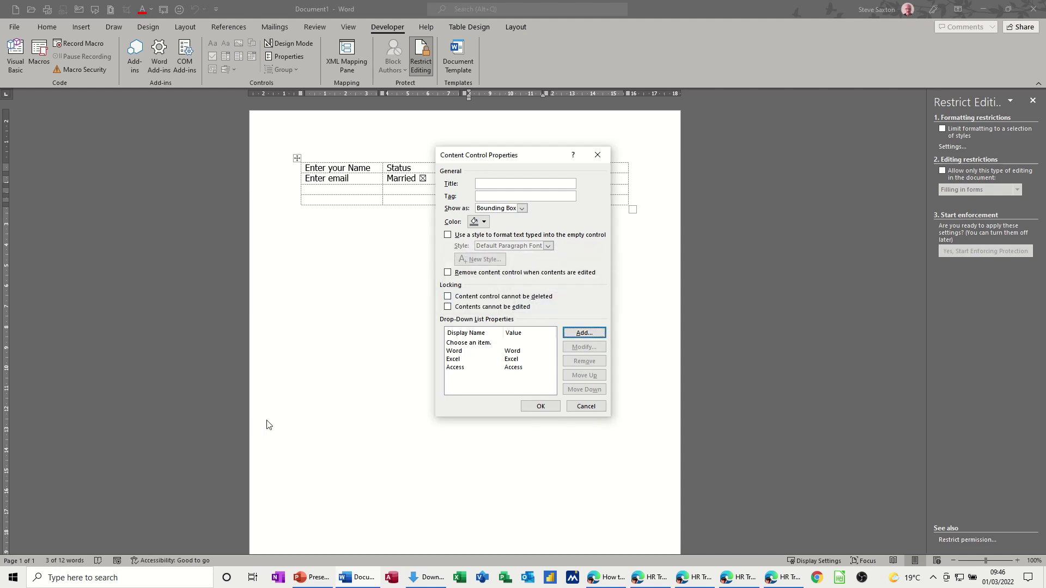
- Reword the first entry to 'Choose an course.' and apply the list changes
{"action": "left_click", "coordinate": [467, 344]}
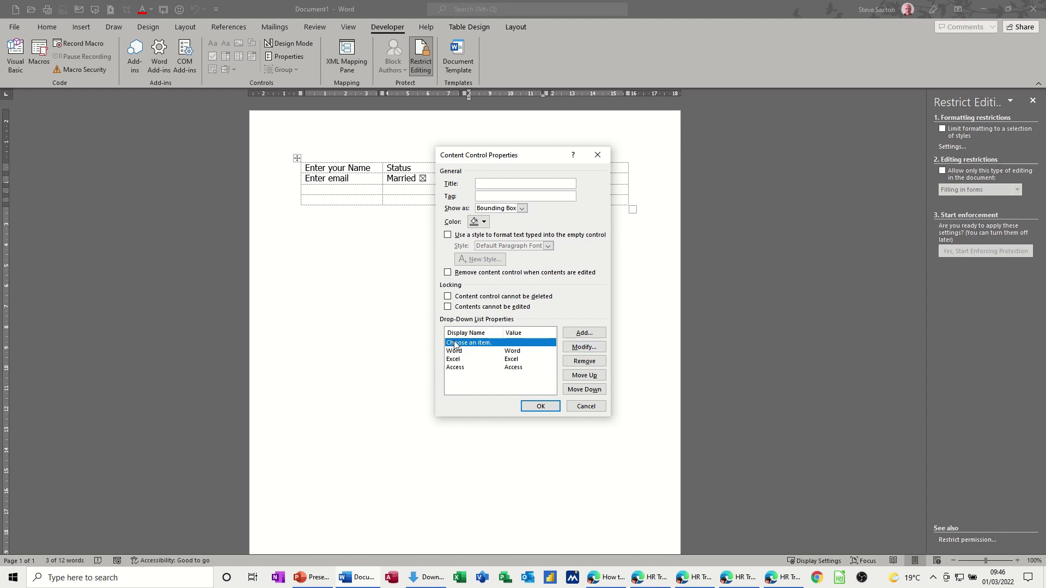
{"action": "left_click", "coordinate": [576, 351]}
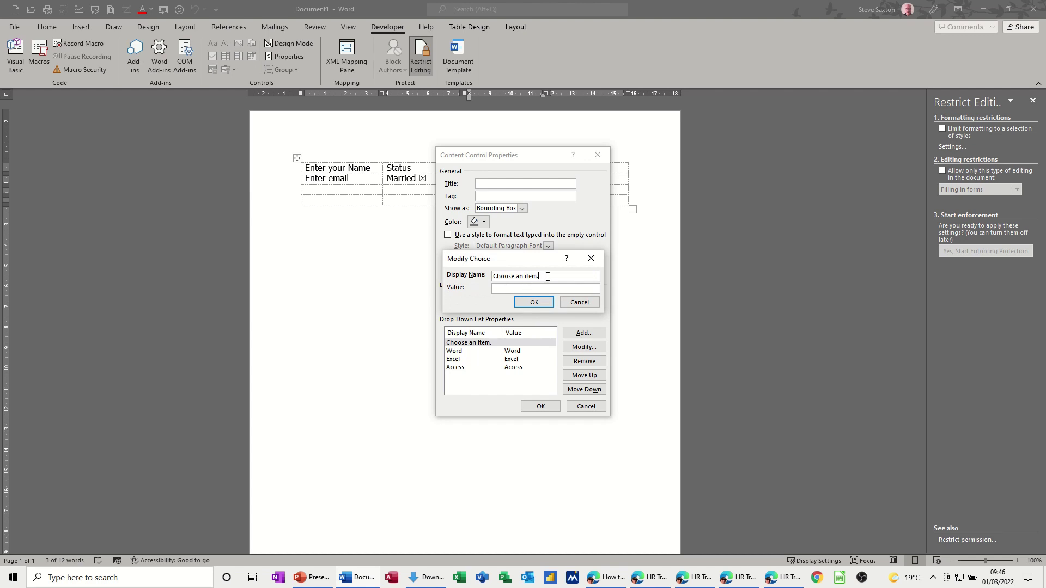
{"action": "left_click_drag", "start_coordinate": [547, 277], "coordinate": [490, 276]}
{"action": "double_click", "coordinate": [532, 277]}
{"action": "type", "text": "cours"}
{"action": "left_click", "coordinate": [533, 302]}
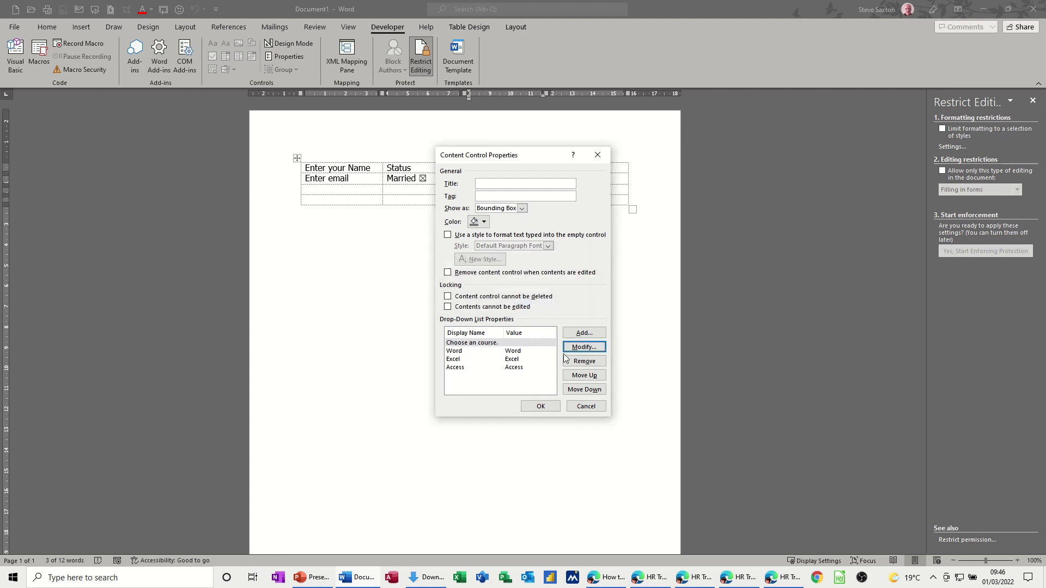
{"action": "left_click", "coordinate": [540, 406]}
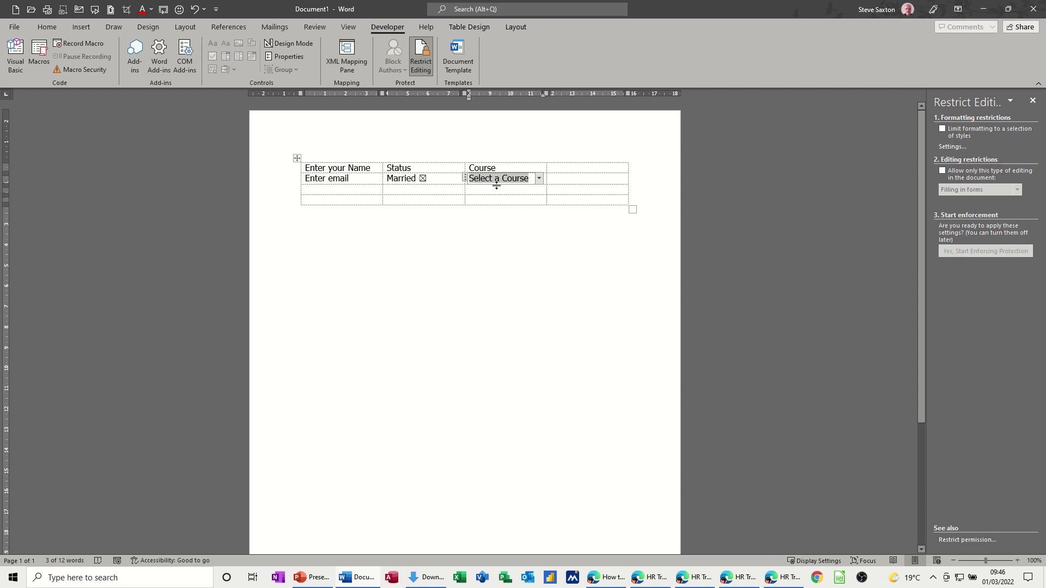
- Test the Course drop-down by picking Excel, then reset it to its placeholder
{"action": "left_click", "coordinate": [540, 179]}
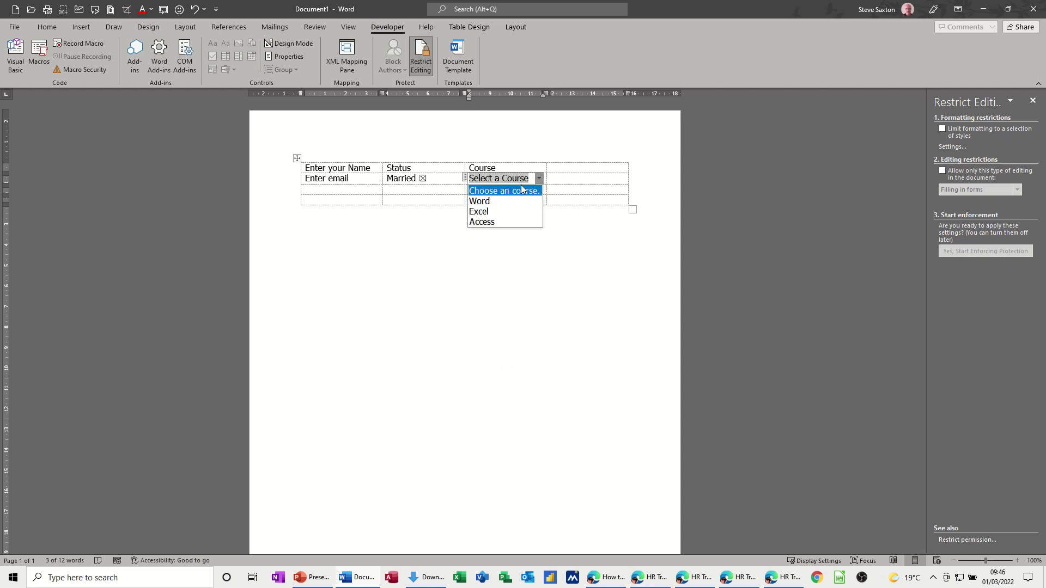
{"action": "left_click", "coordinate": [492, 212]}
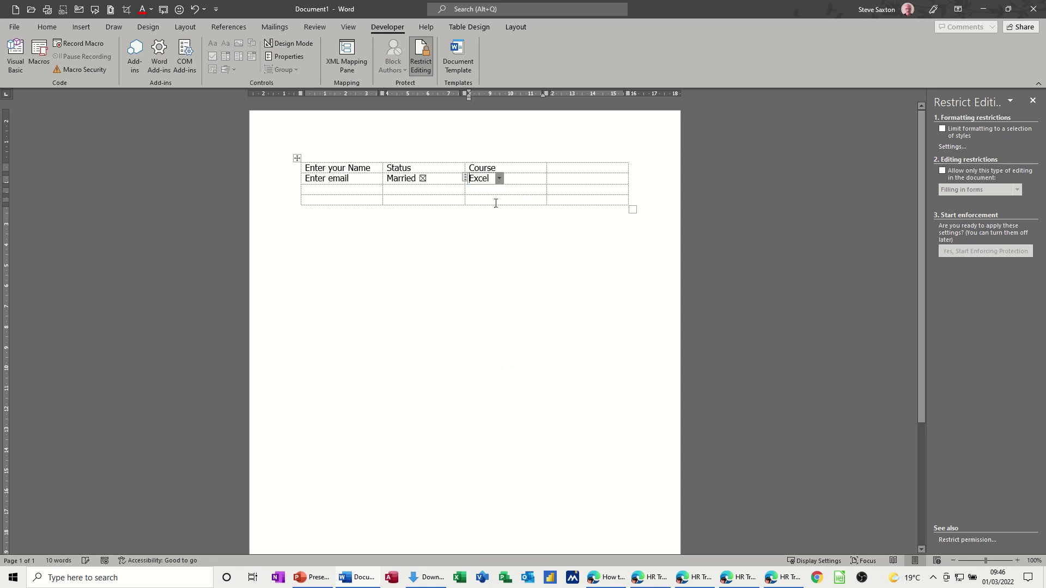
{"action": "left_click", "coordinate": [499, 180]}
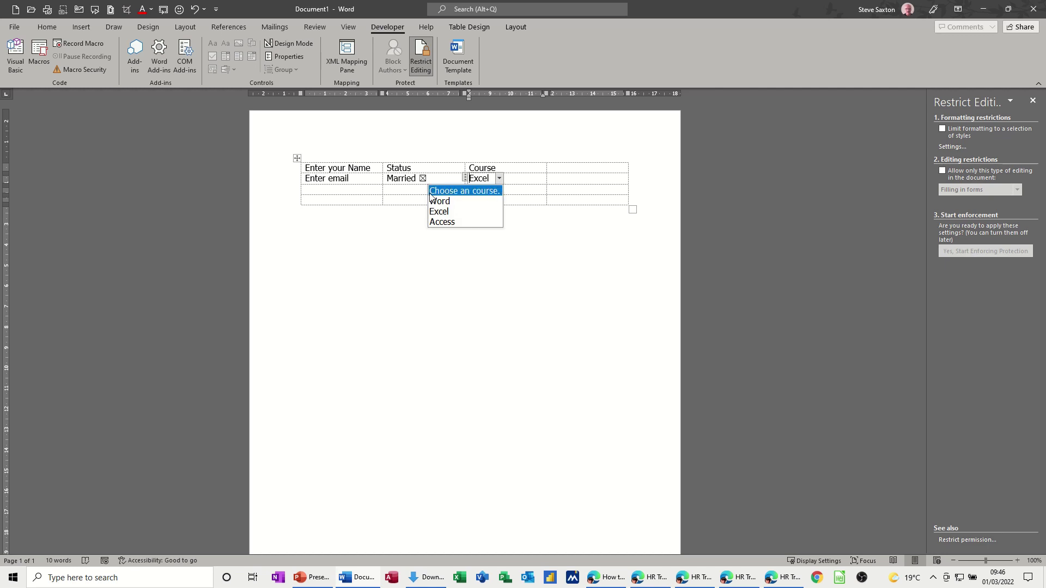
{"action": "left_click", "coordinate": [465, 193]}
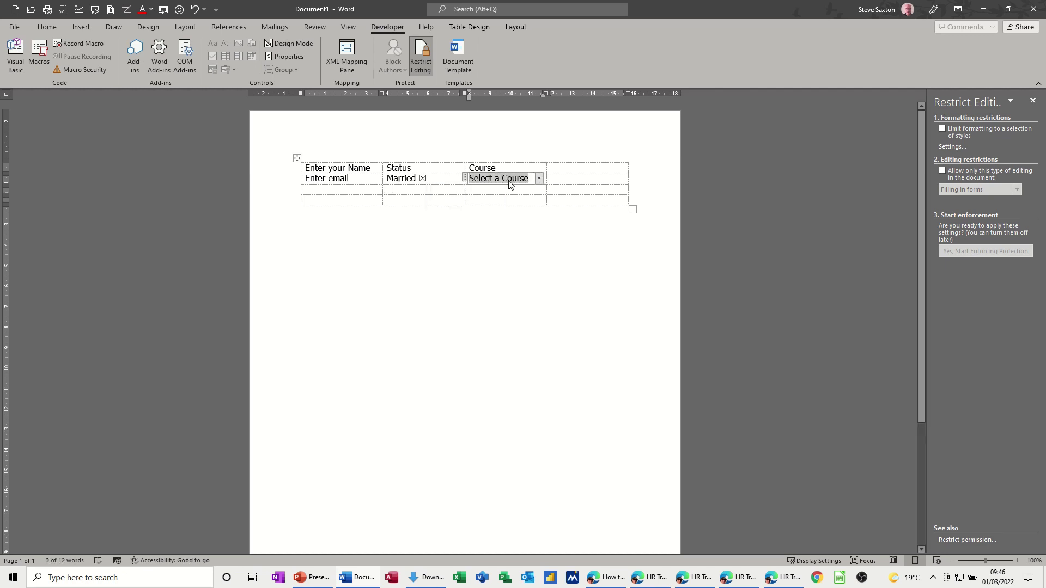
{"action": "left_click", "coordinate": [539, 179]}
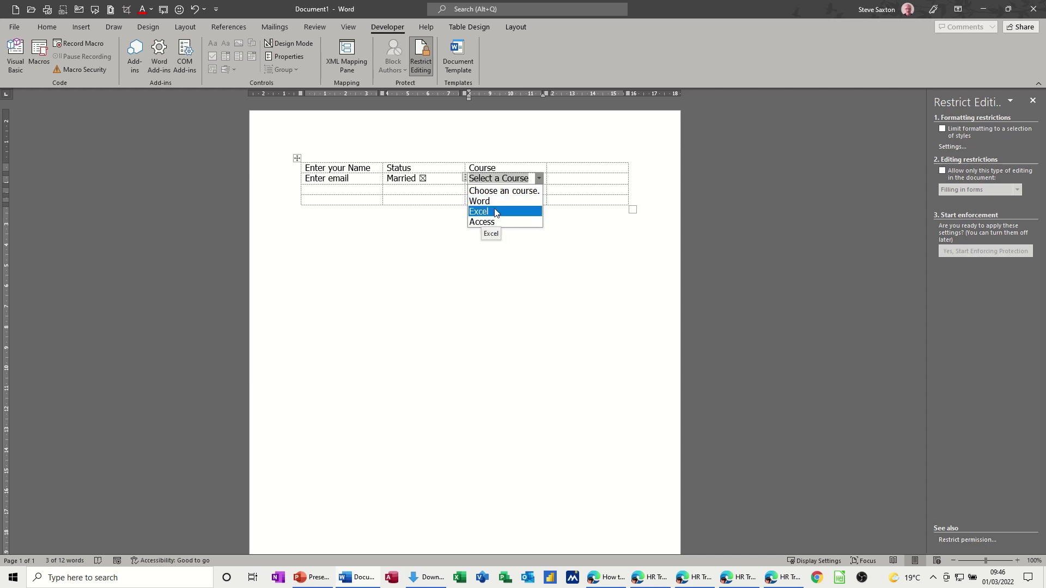
{"action": "left_click", "coordinate": [559, 182]}
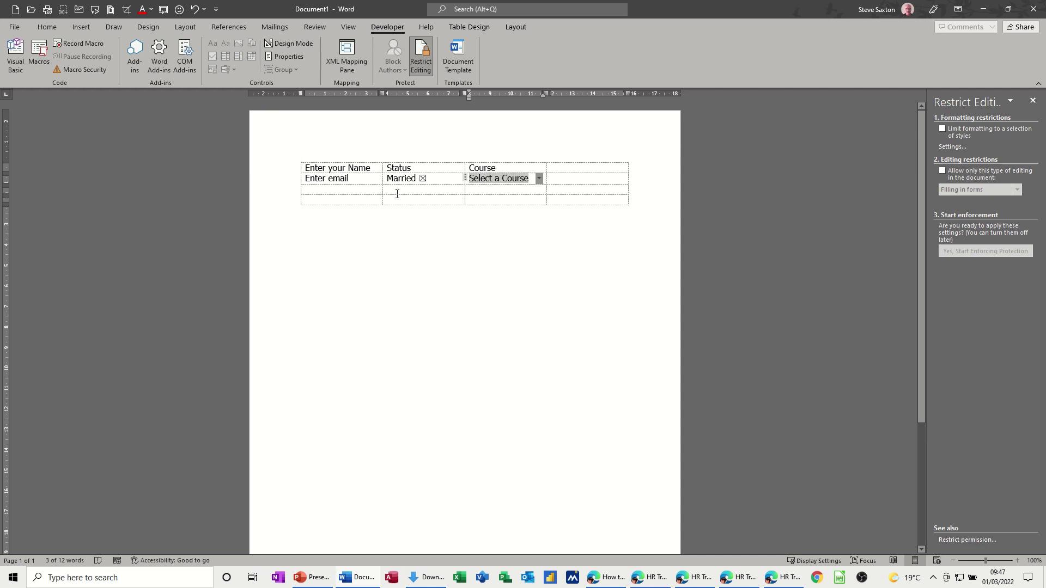
{"action": "left_click", "coordinate": [418, 194]}
- Merge the four cells of the empty bottom row into one full-width cell
{"action": "left_click_drag", "start_coordinate": [352, 204], "coordinate": [430, 280]}
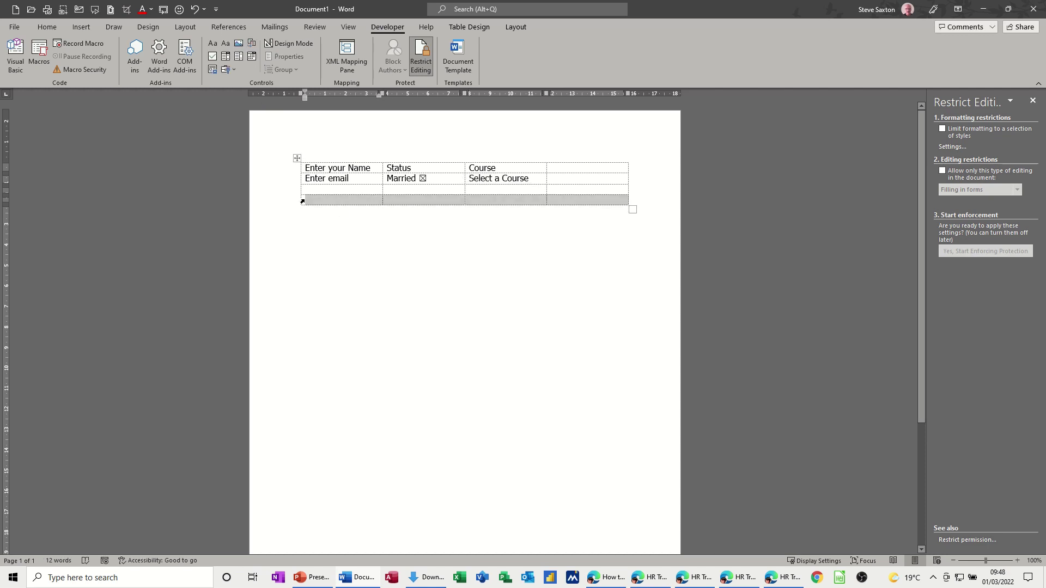
{"action": "left_click", "coordinate": [338, 222]}
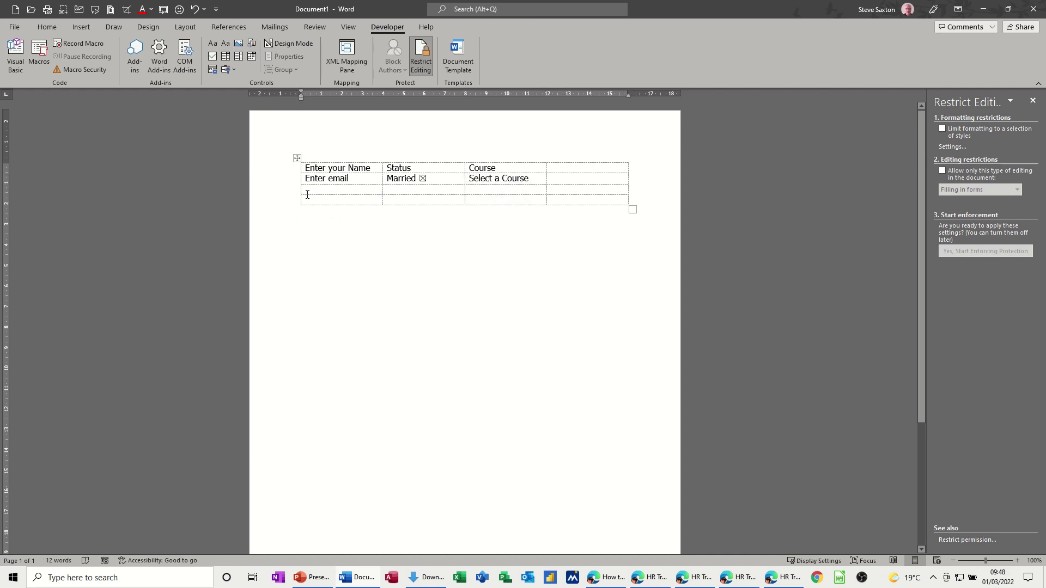
{"action": "left_click_drag", "start_coordinate": [304, 200], "coordinate": [558, 198]}
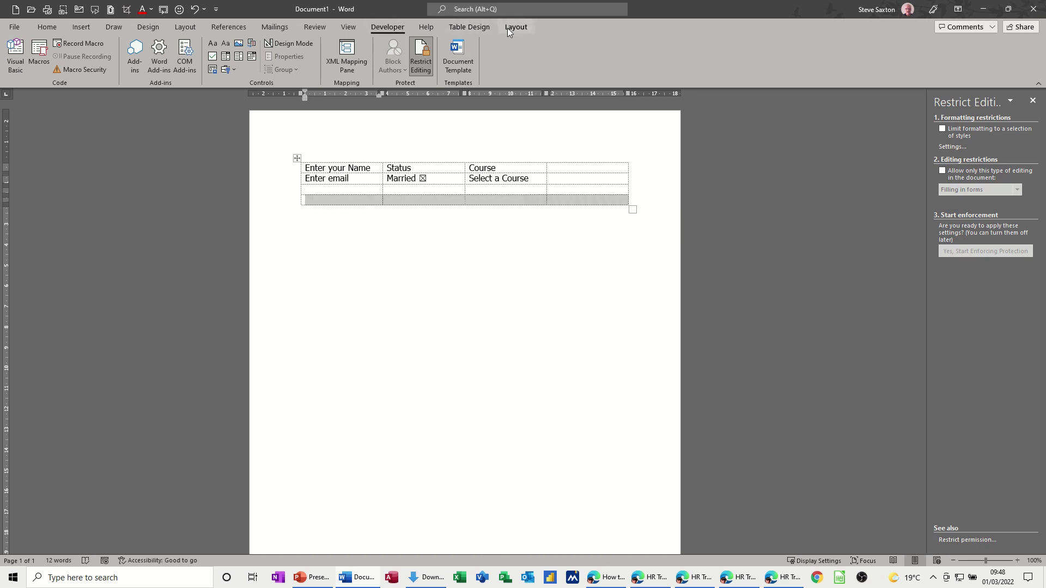
{"action": "left_click", "coordinate": [508, 28]}
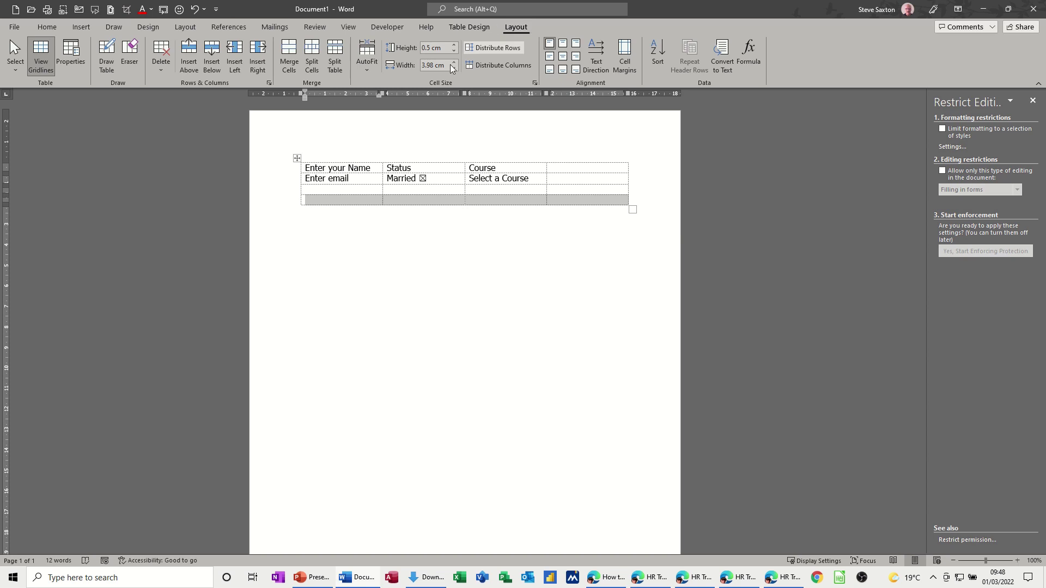
{"action": "left_click", "coordinate": [289, 55]}
{"action": "left_click", "coordinate": [423, 200]}
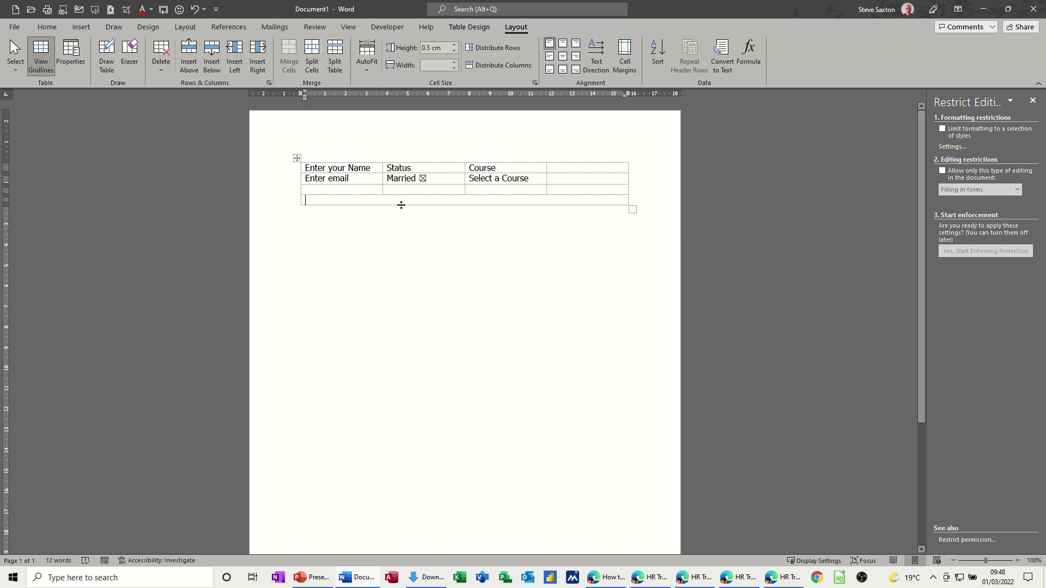
{"action": "left_click", "coordinate": [385, 28]}
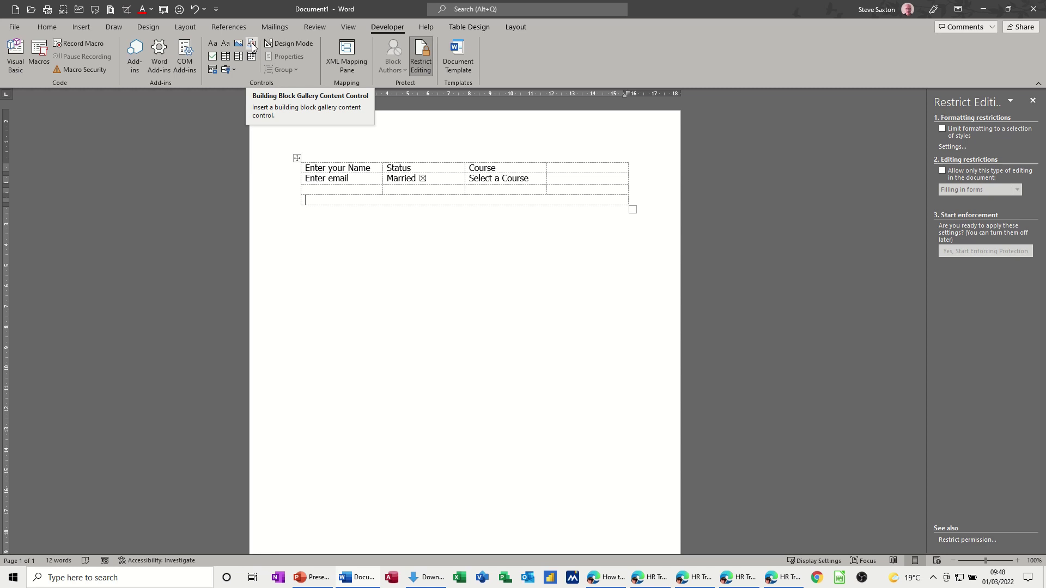
- Insert a Building Block Gallery control set to the AutoText gallery and General category
{"action": "left_click", "coordinate": [252, 43]}
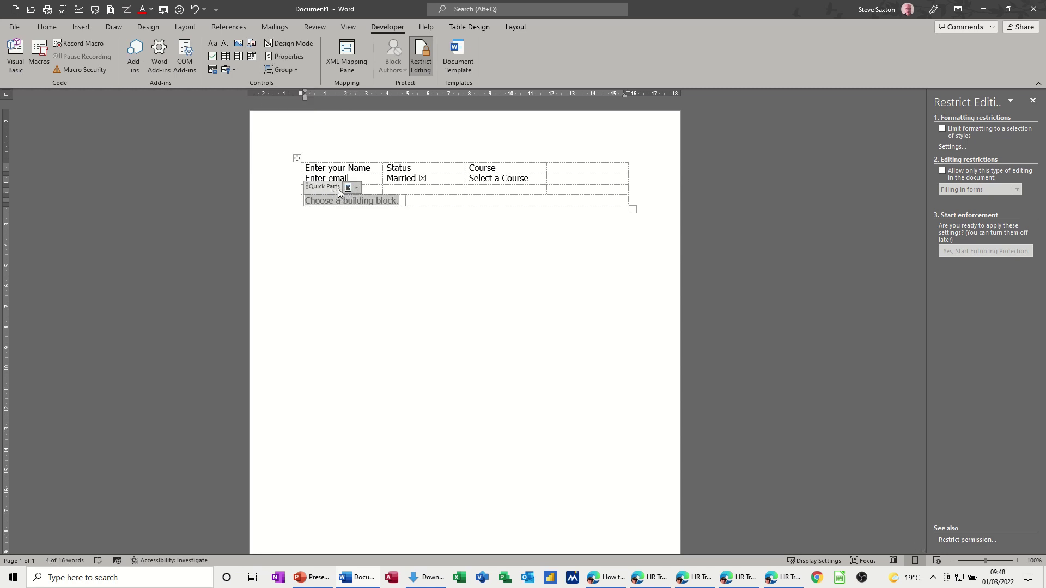
{"action": "left_click", "coordinate": [287, 57]}
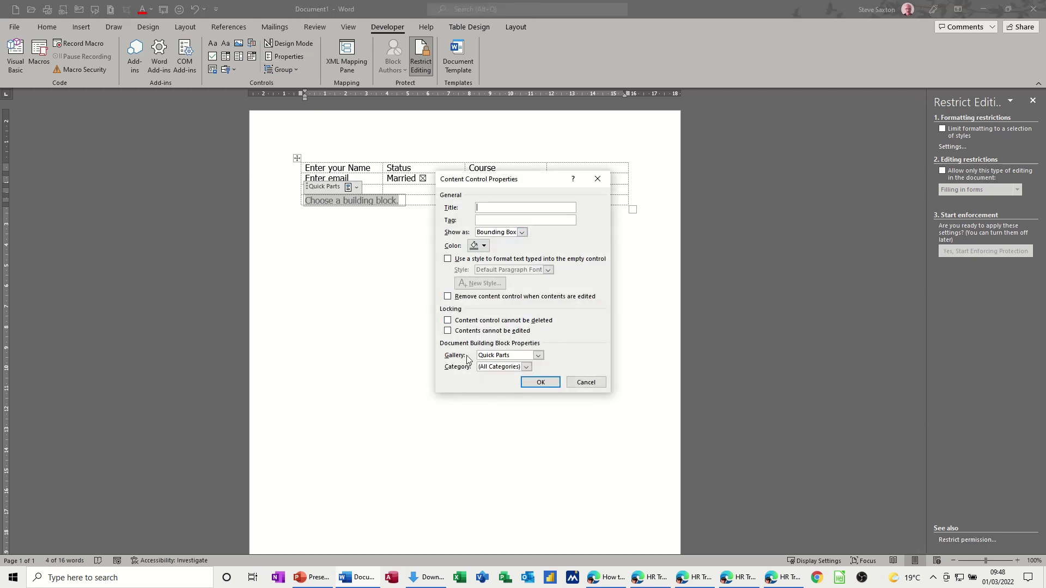
{"action": "left_click", "coordinate": [538, 356]}
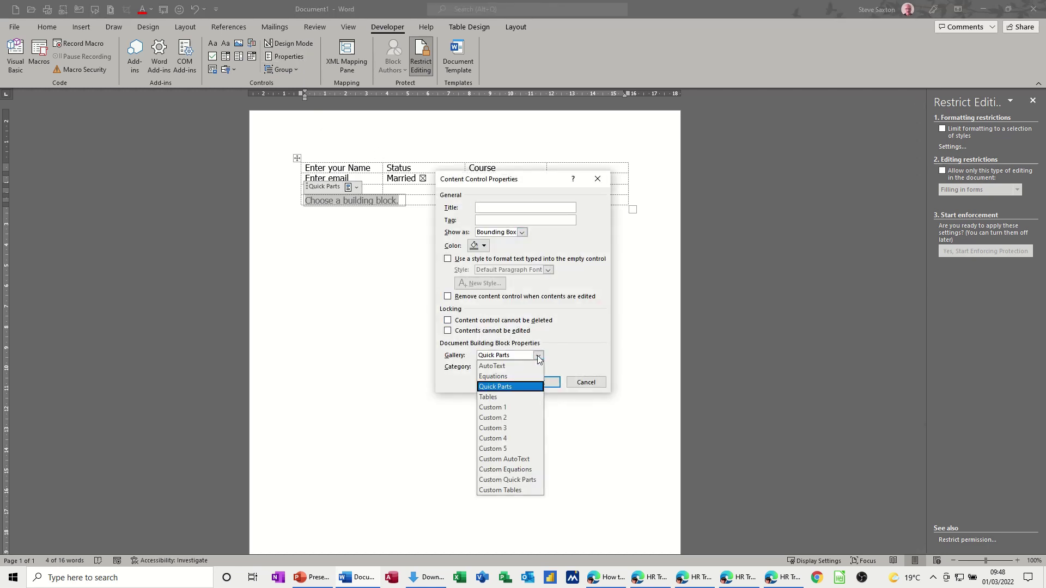
{"action": "left_click", "coordinate": [491, 369]}
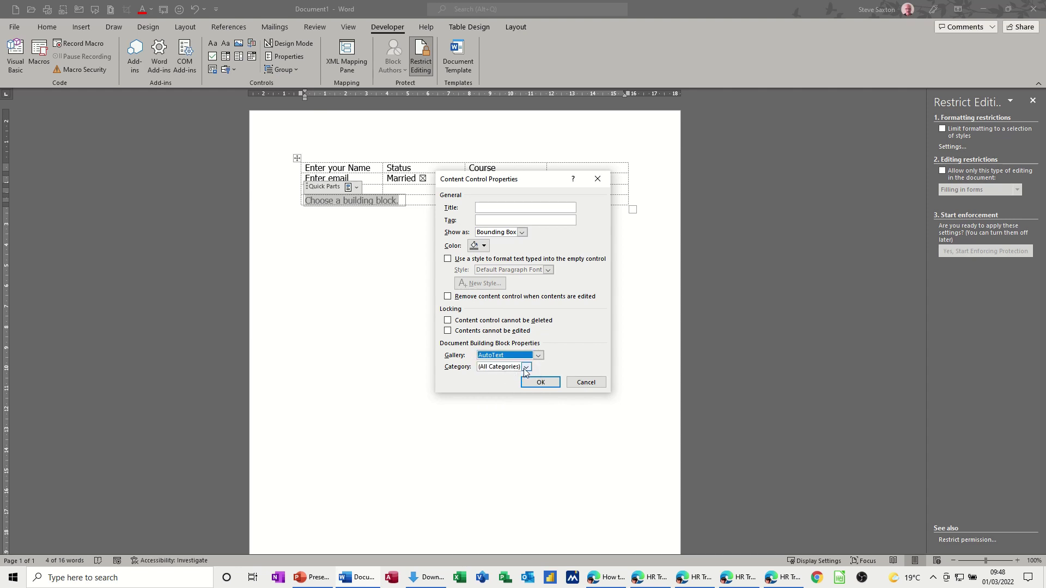
{"action": "left_click", "coordinate": [527, 367]}
{"action": "left_click", "coordinate": [485, 388]}
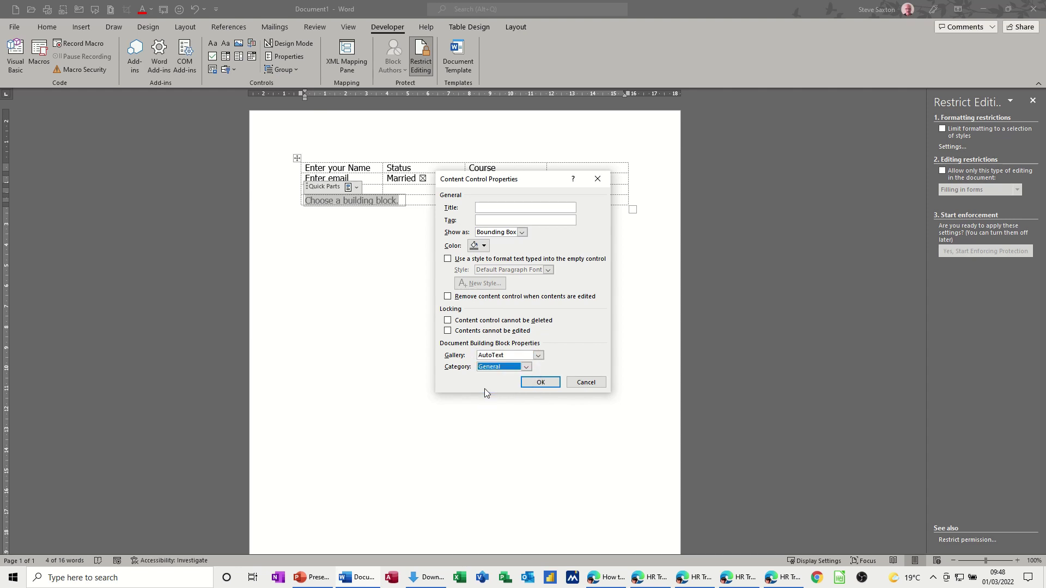
{"action": "left_click", "coordinate": [541, 382]}
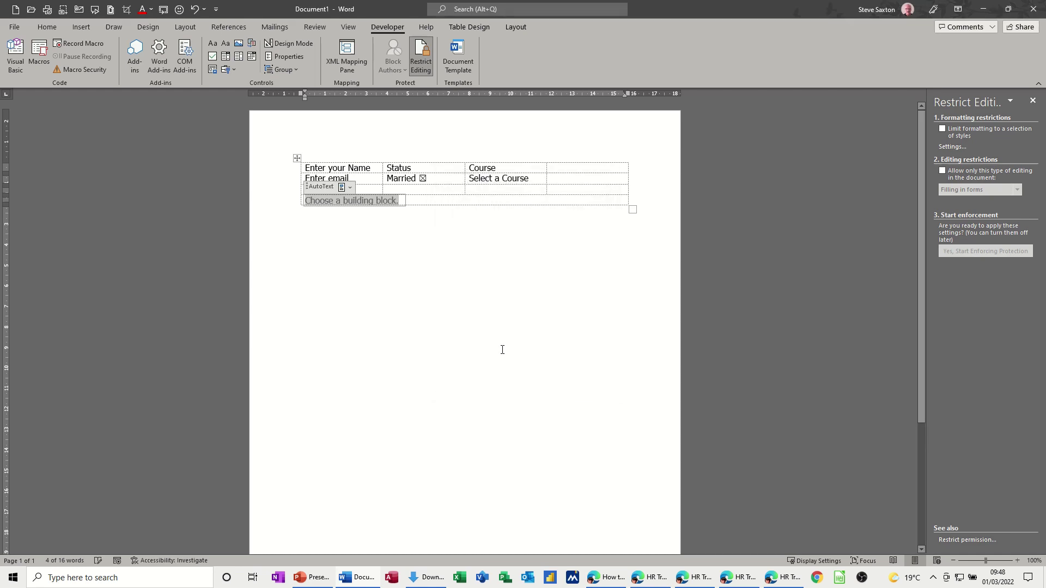
- Fill the gallery control with the End AutoText entry
{"action": "left_click", "coordinate": [350, 188]}
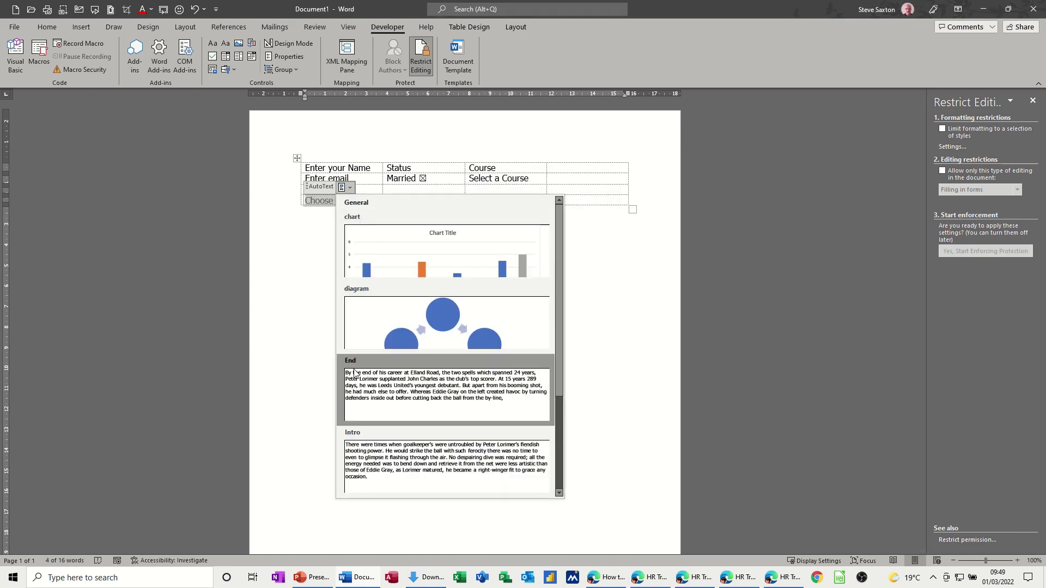
{"action": "left_click", "coordinate": [373, 389]}
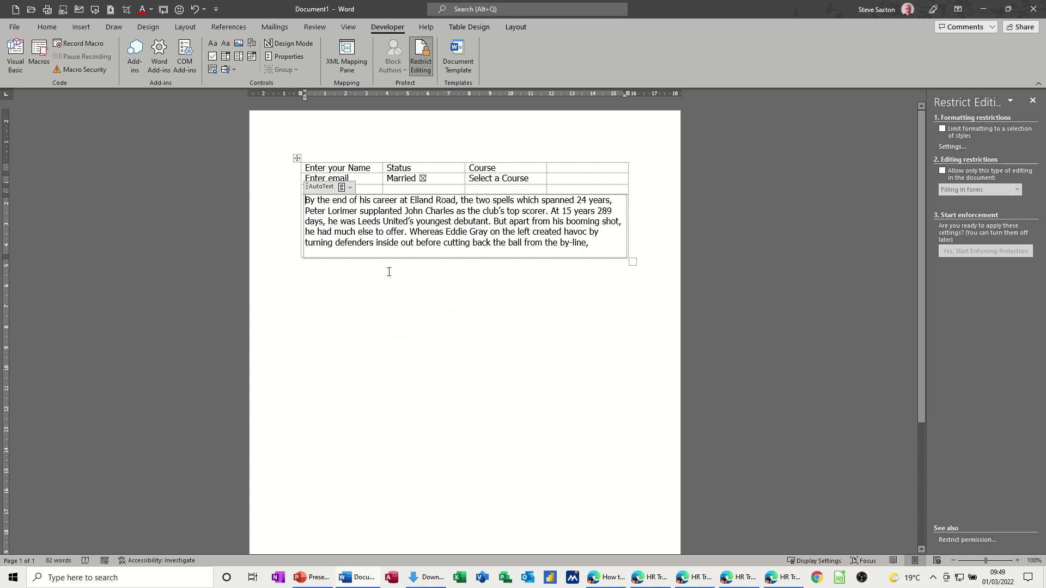
{"action": "left_click", "coordinate": [350, 188]}
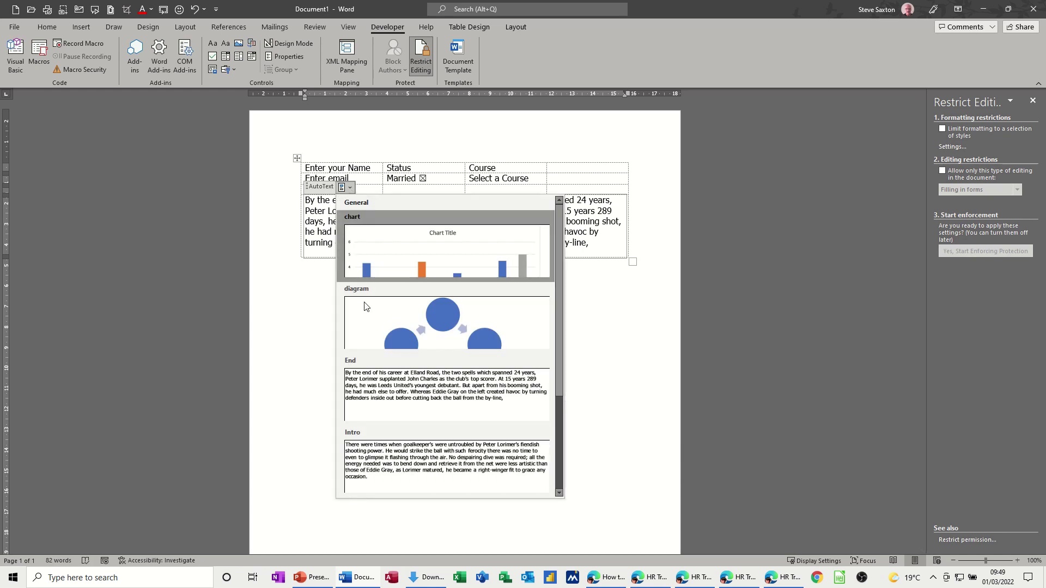
{"action": "mouse_move", "coordinate": [559, 375]}
{"action": "left_mouse_down"}
{"action": "mouse_move", "coordinate": [564, 483]}
{"action": "mouse_move", "coordinate": [561, 390]}
{"action": "left_mouse_up"}
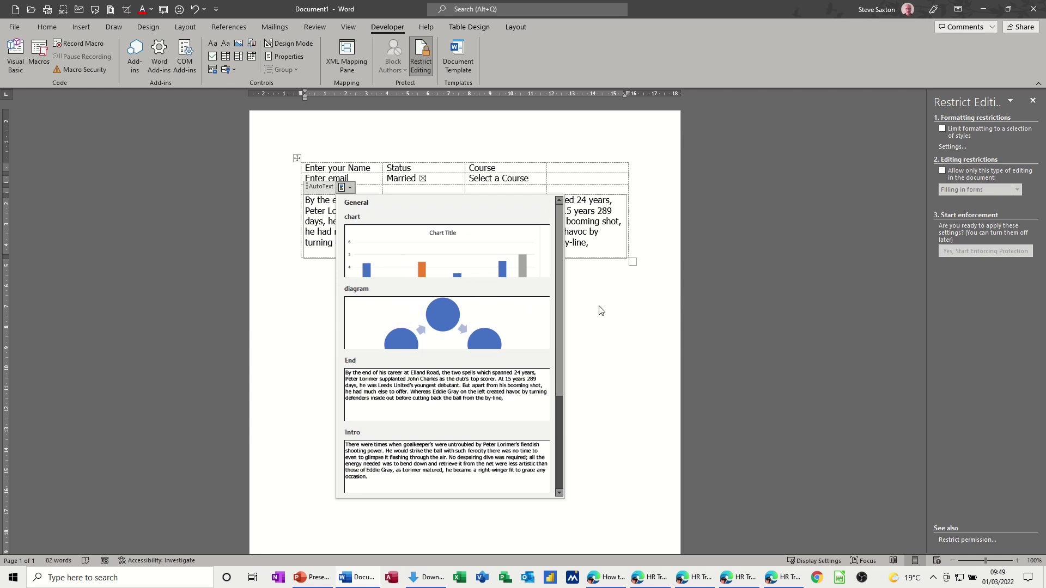
{"action": "left_click", "coordinate": [393, 222]}
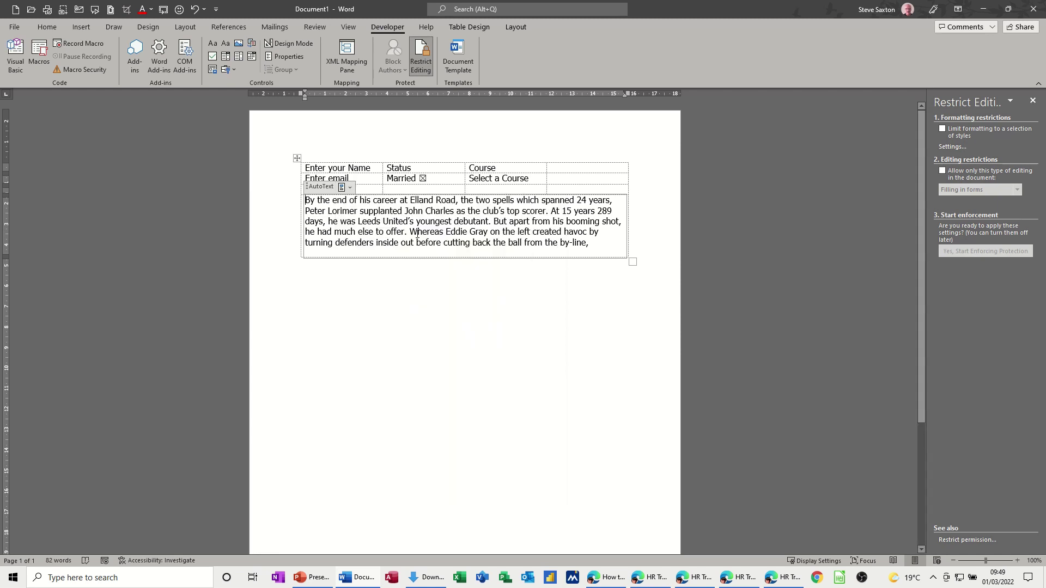
{"action": "left_click", "coordinate": [556, 170]}
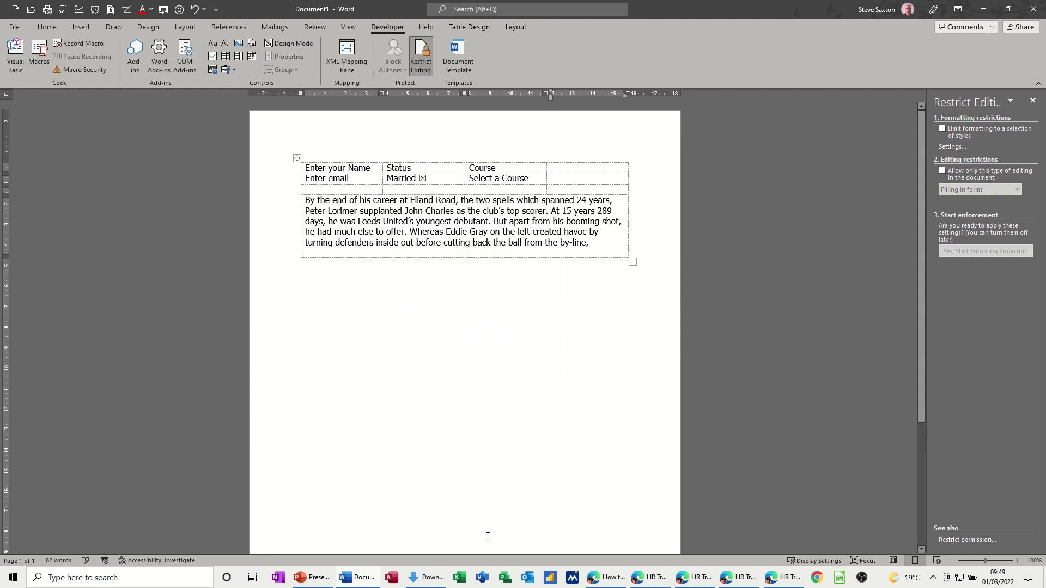
- Head the fourth column Date and add a date picker with placeholder 'Select date'
{"action": "type", "text": "Date"}
{"action": "left_click", "coordinate": [568, 179]}
{"action": "left_click", "coordinate": [251, 56]}
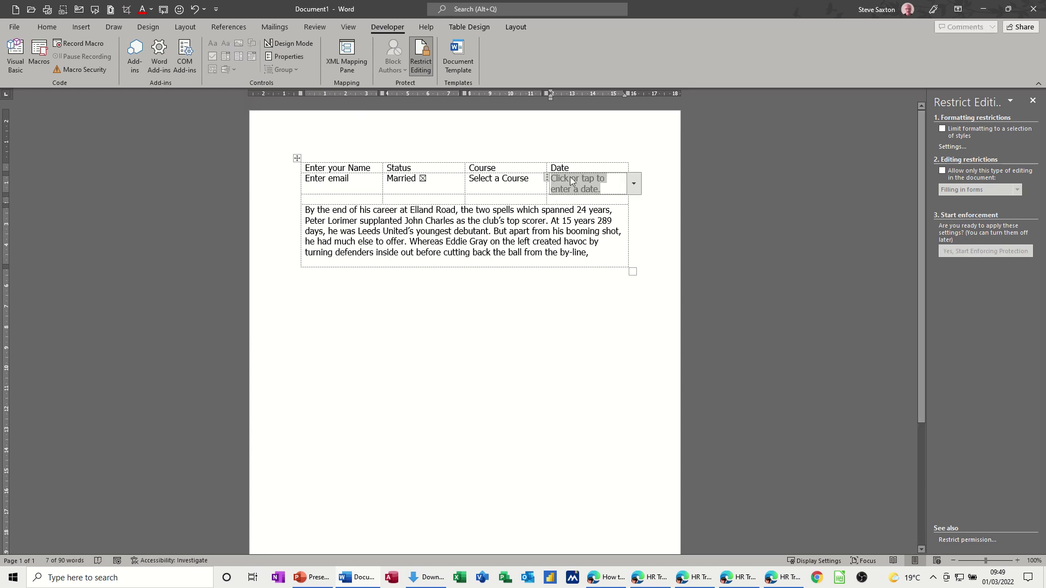
{"action": "left_click", "coordinate": [633, 185]}
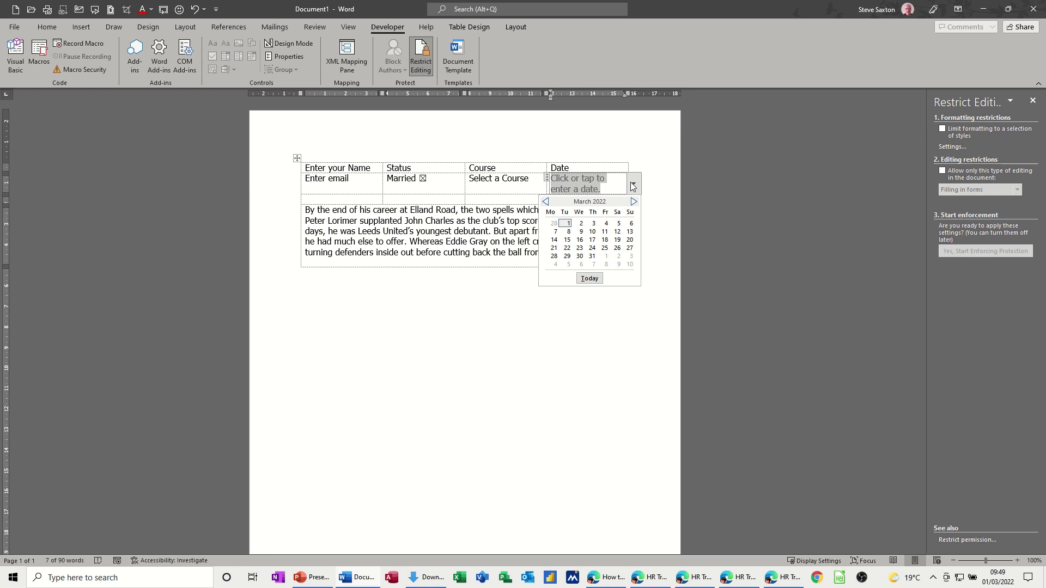
{"action": "left_click", "coordinate": [632, 185]}
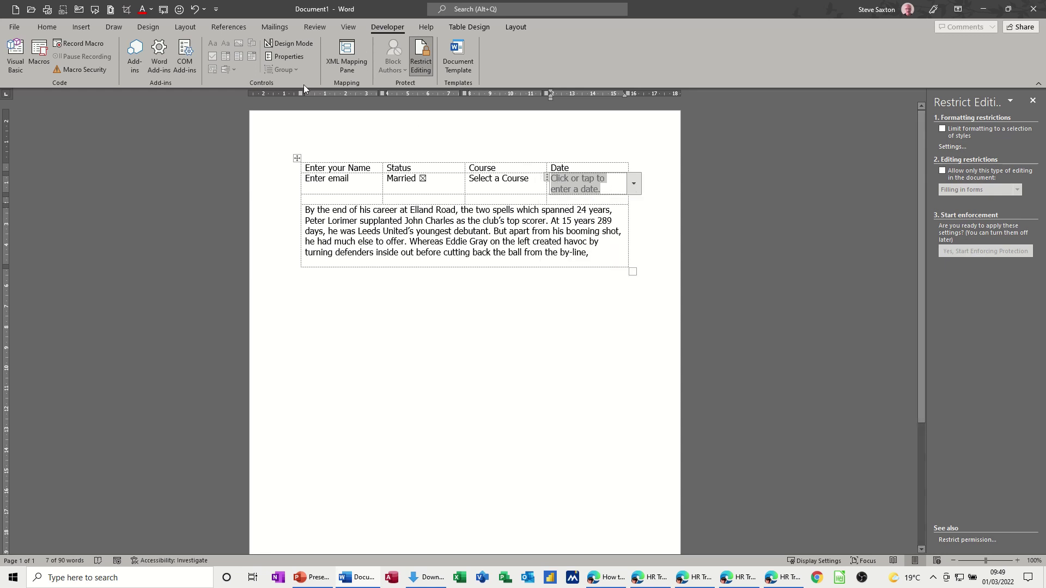
{"action": "left_click", "coordinate": [297, 45]}
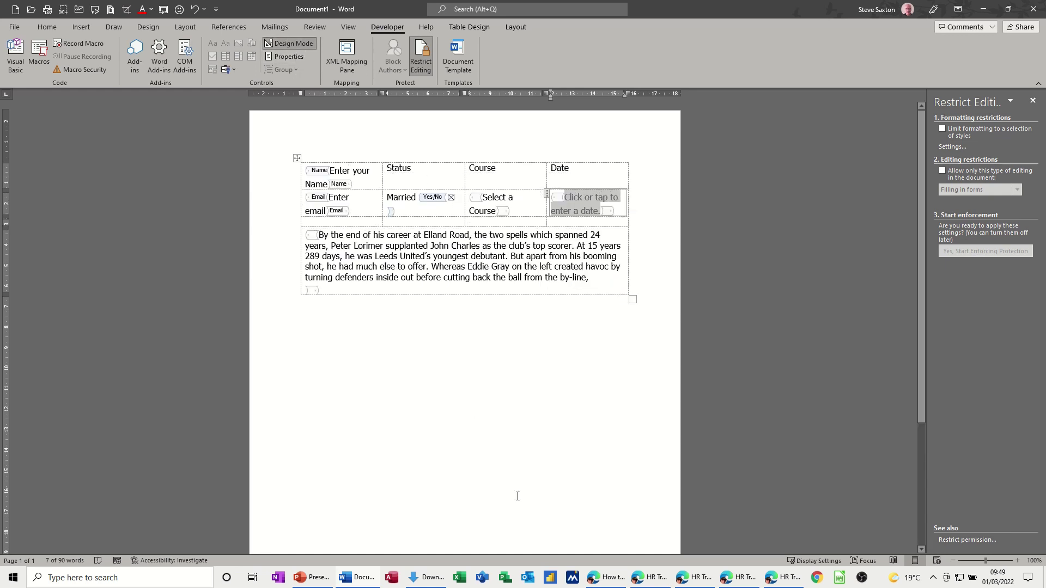
{"action": "type", "text": "Select "}
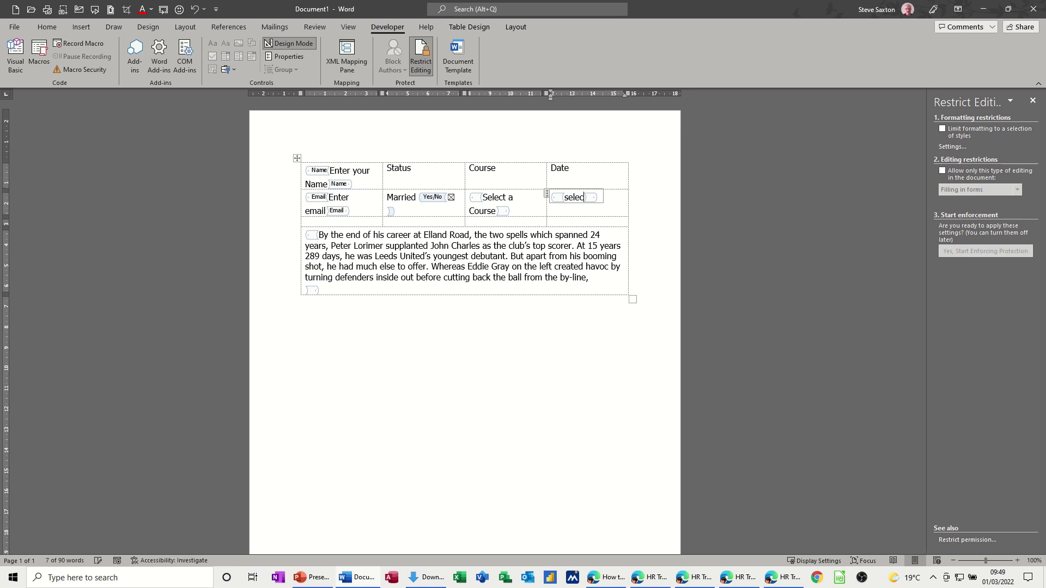
{"action": "type", "text": "date"}
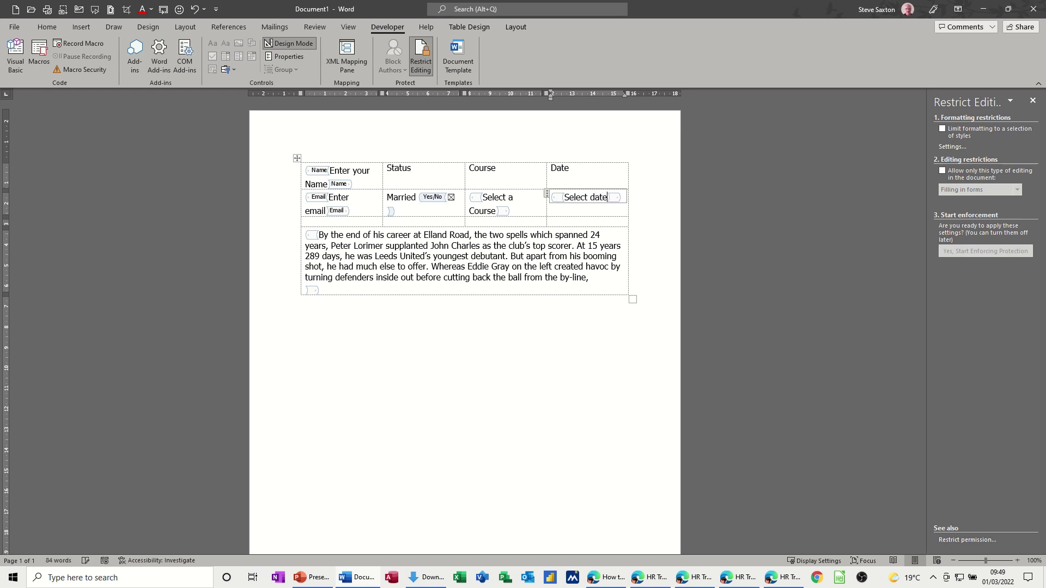
{"action": "left_click", "coordinate": [288, 44]}
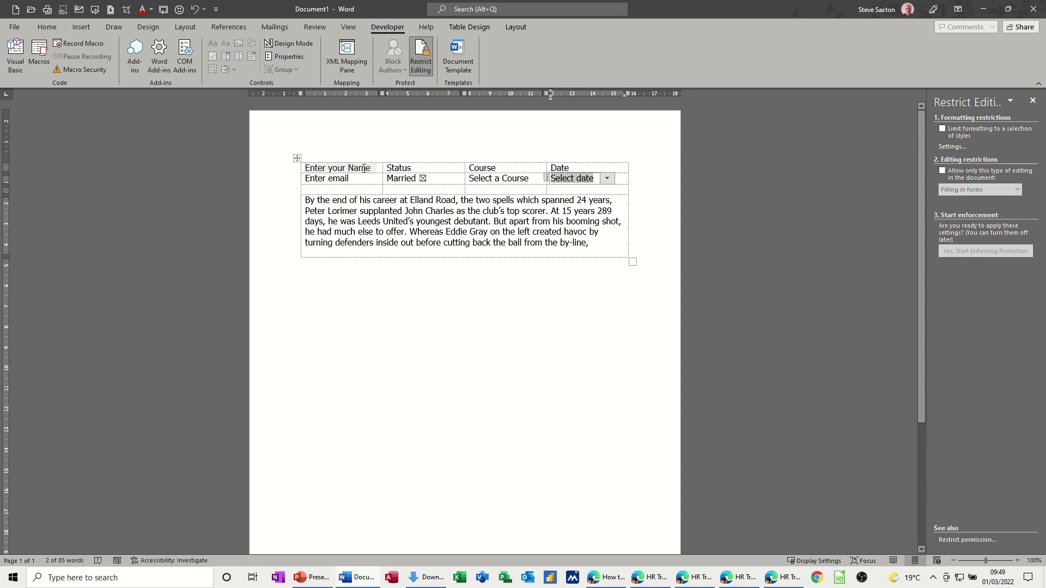
- Shade the Status, Course and Date header cells with the orange theme colour
{"action": "left_click", "coordinate": [319, 167]}
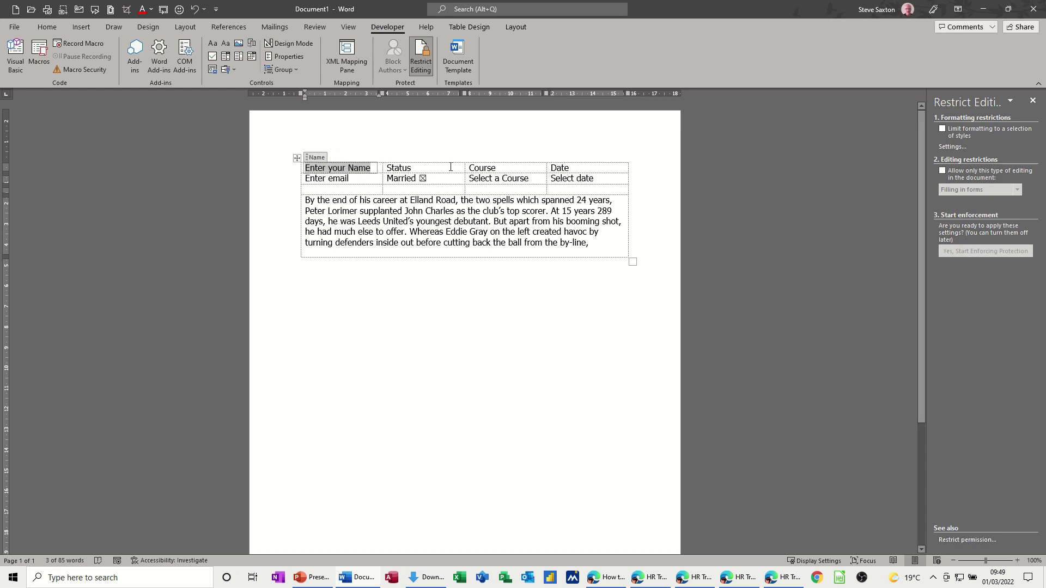
{"action": "left_click_drag", "start_coordinate": [459, 168], "coordinate": [574, 165]}
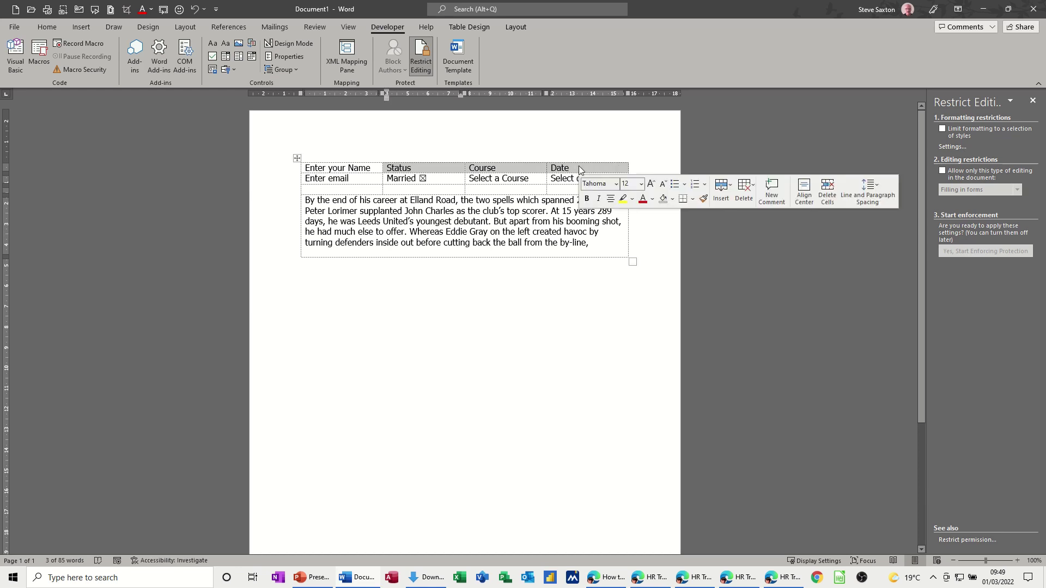
{"action": "key", "text": "Left"}
{"action": "left_click", "coordinate": [470, 27]}
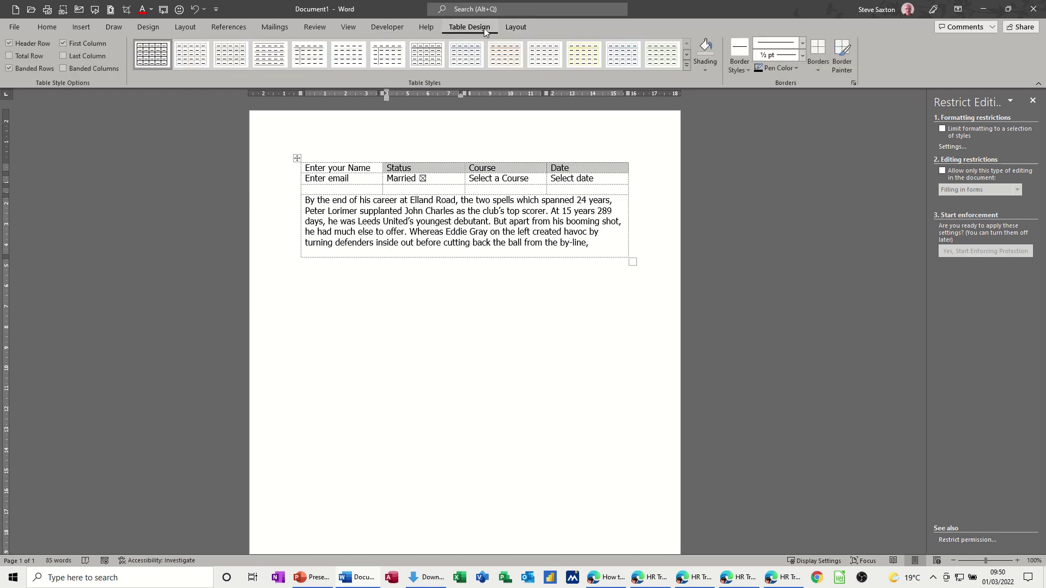
{"action": "left_click", "coordinate": [709, 71]}
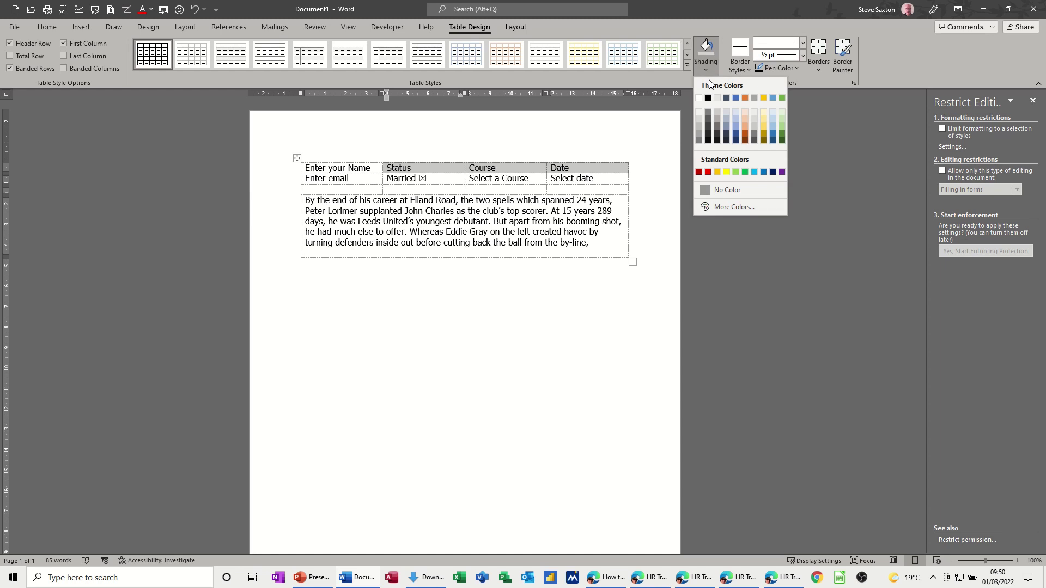
{"action": "left_click", "coordinate": [745, 98]}
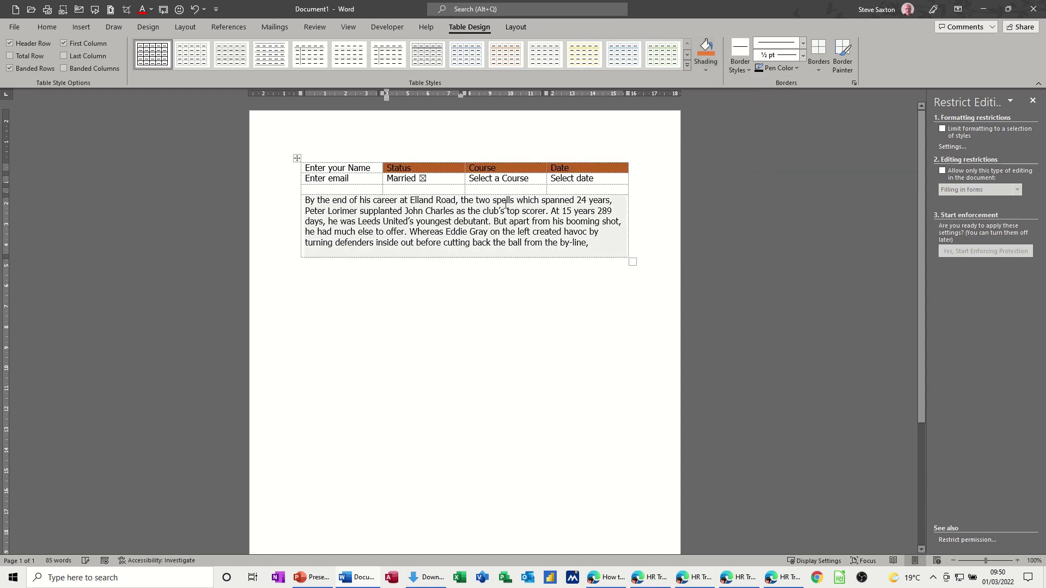
{"action": "left_click", "coordinate": [343, 169]}
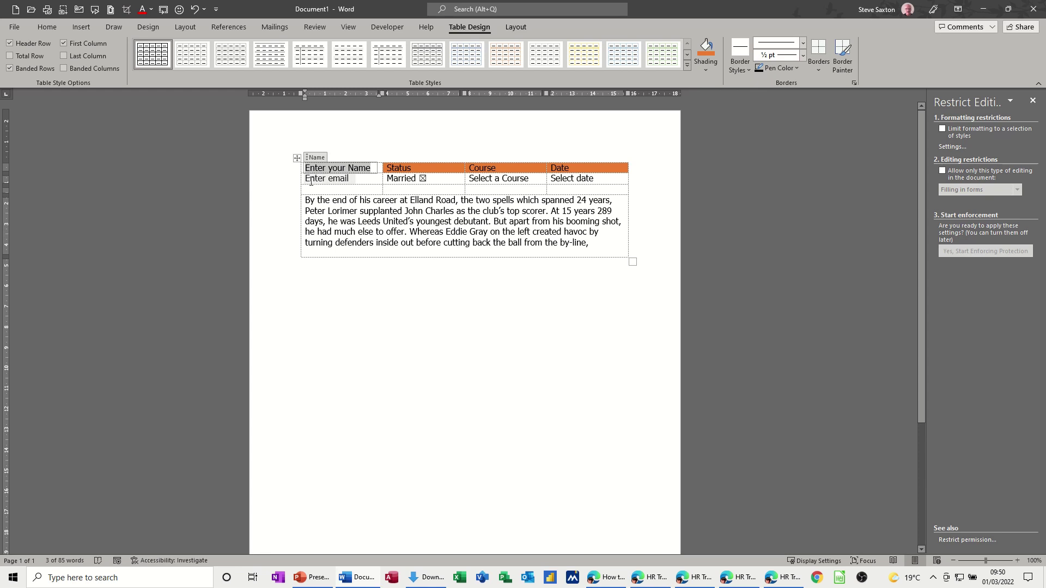
{"action": "left_click", "coordinate": [310, 180]}
- Move the email field down to row three and the name field into row two
{"action": "left_click_drag", "start_coordinate": [315, 168], "coordinate": [308, 191]}
{"action": "left_click", "coordinate": [309, 173]}
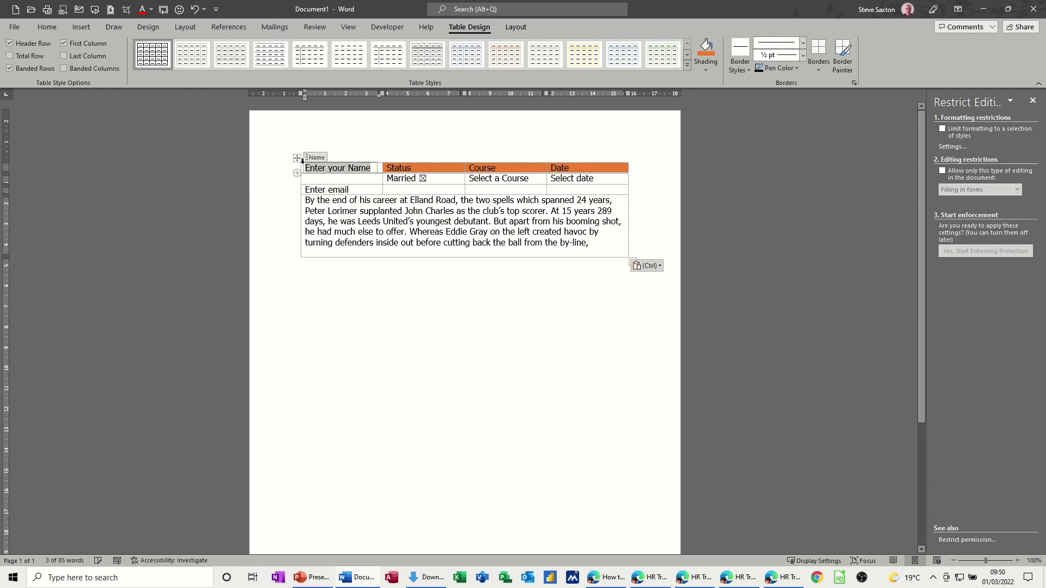
{"action": "left_click_drag", "start_coordinate": [305, 161], "coordinate": [314, 181]}
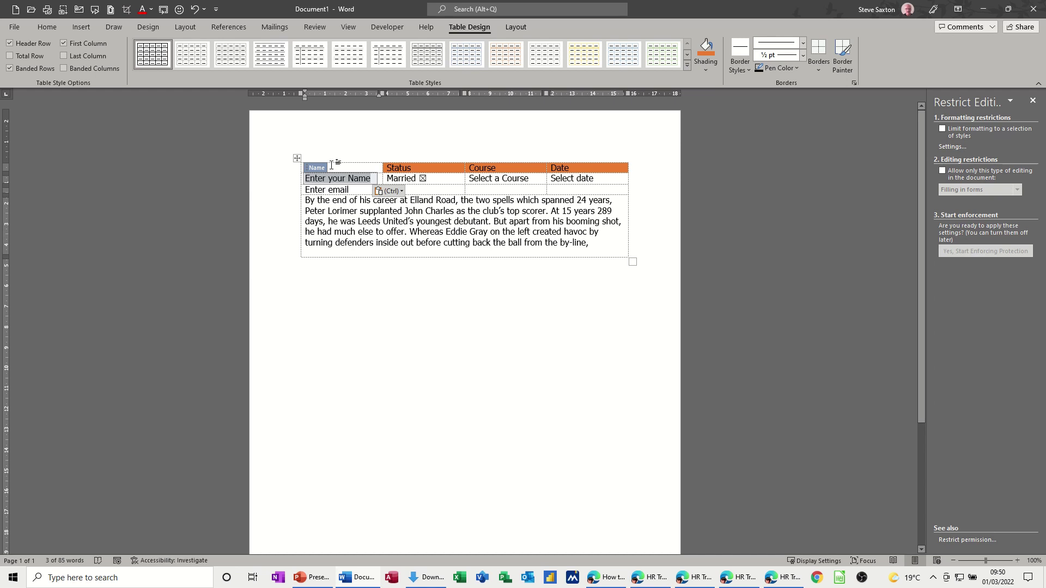
{"action": "left_click", "coordinate": [325, 166]}
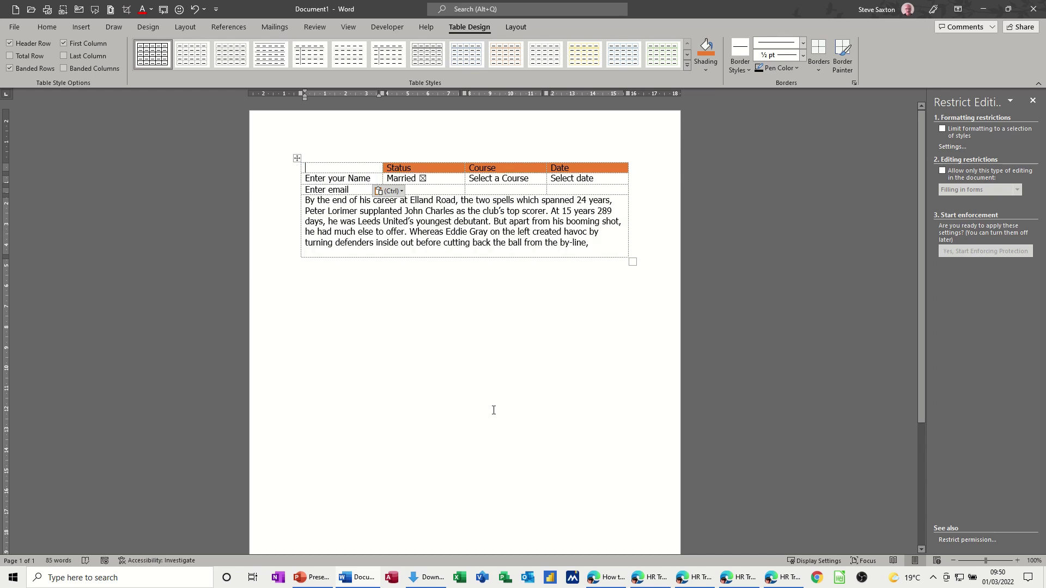
- Type Name in the top-left header cell and shade it orange
{"action": "type", "text": "Name"}
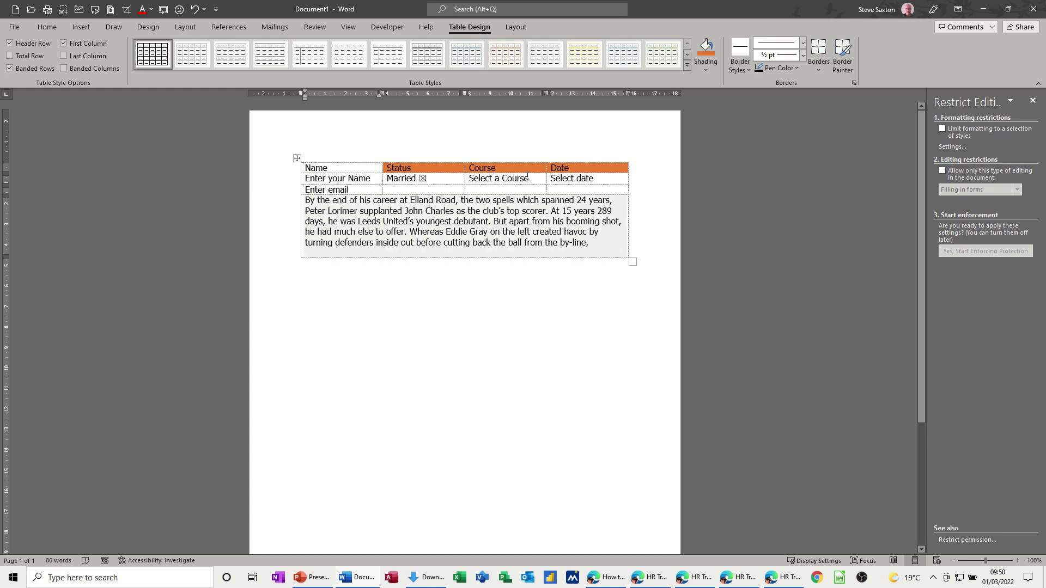
{"action": "left_click", "coordinate": [706, 50]}
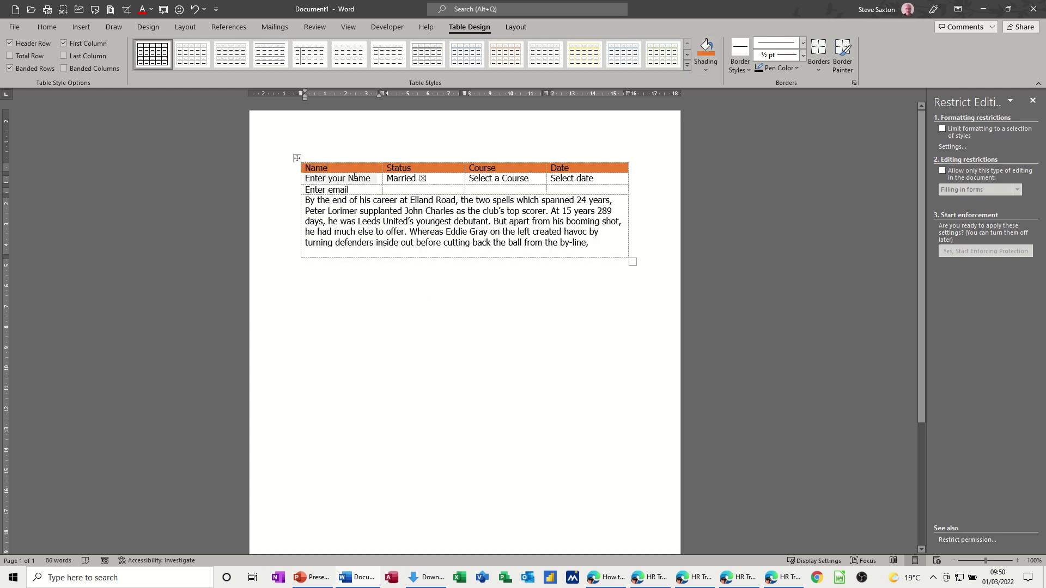
{"action": "left_click", "coordinate": [327, 179]}
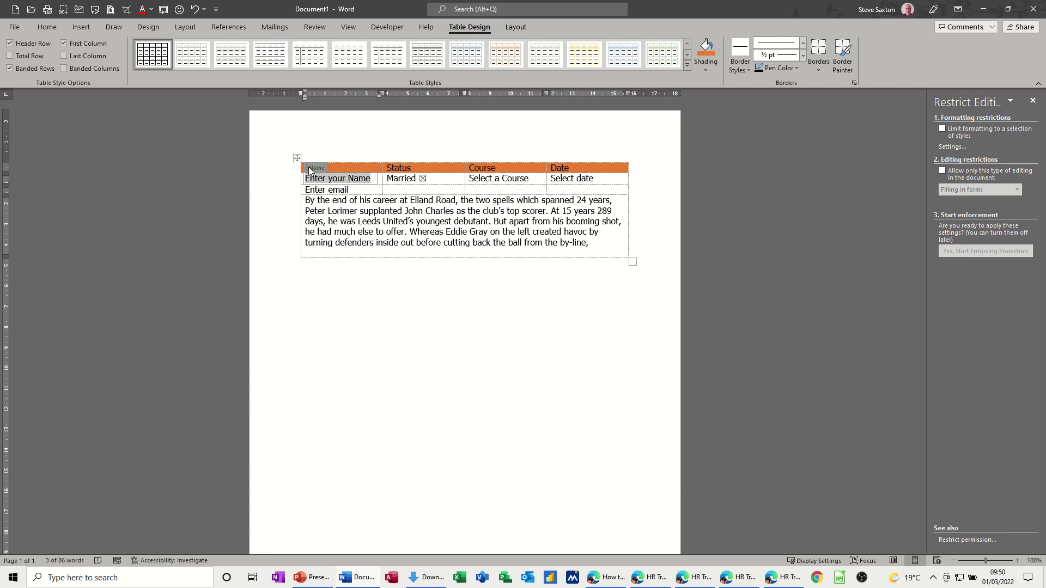
{"action": "left_click", "coordinate": [323, 189]}
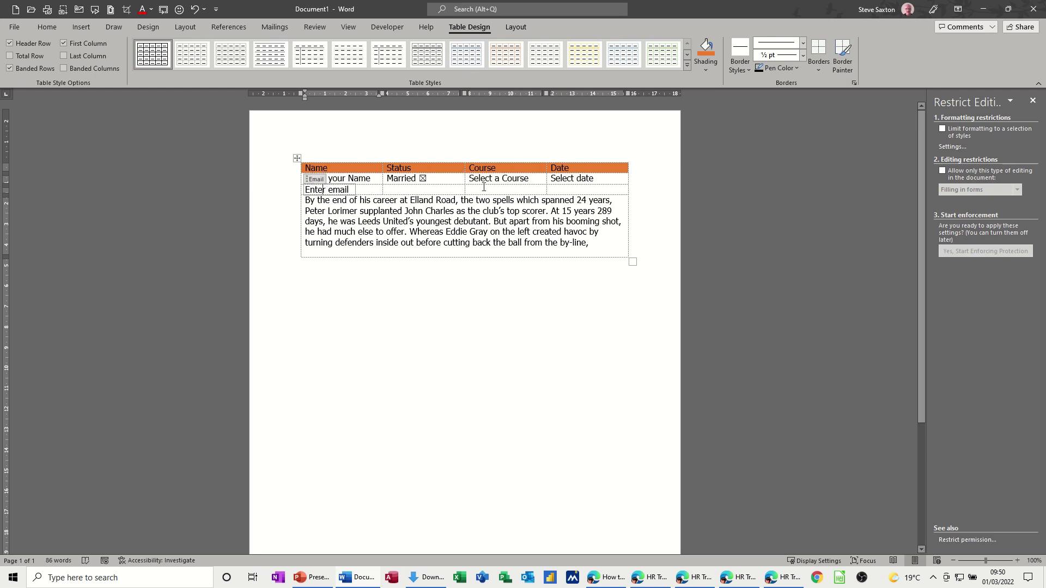
{"action": "left_click", "coordinate": [501, 189]}
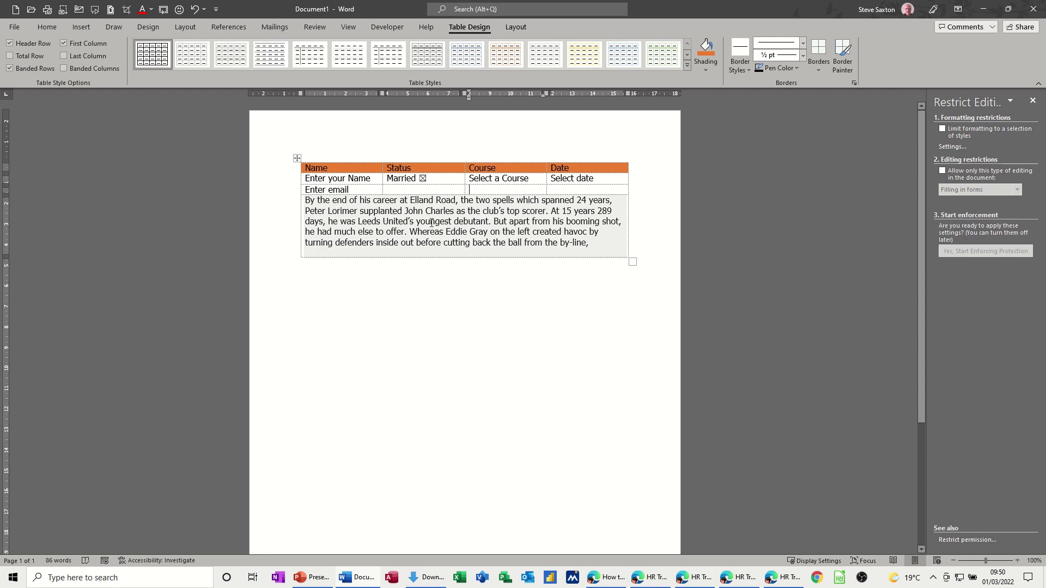
- Restrict document editing to Filling in forms only
{"action": "left_click", "coordinate": [383, 29]}
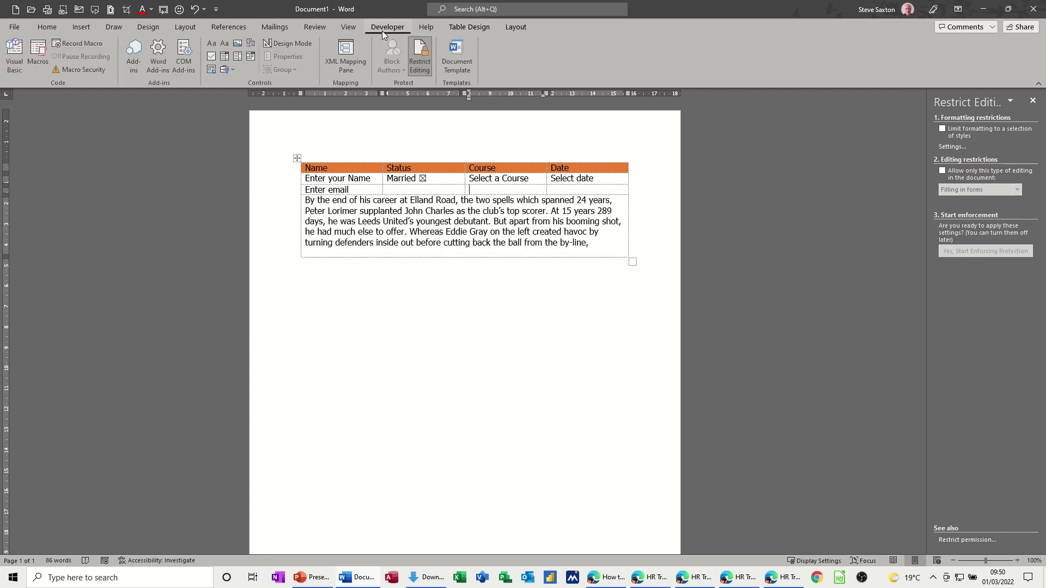
{"action": "left_click", "coordinate": [424, 62]}
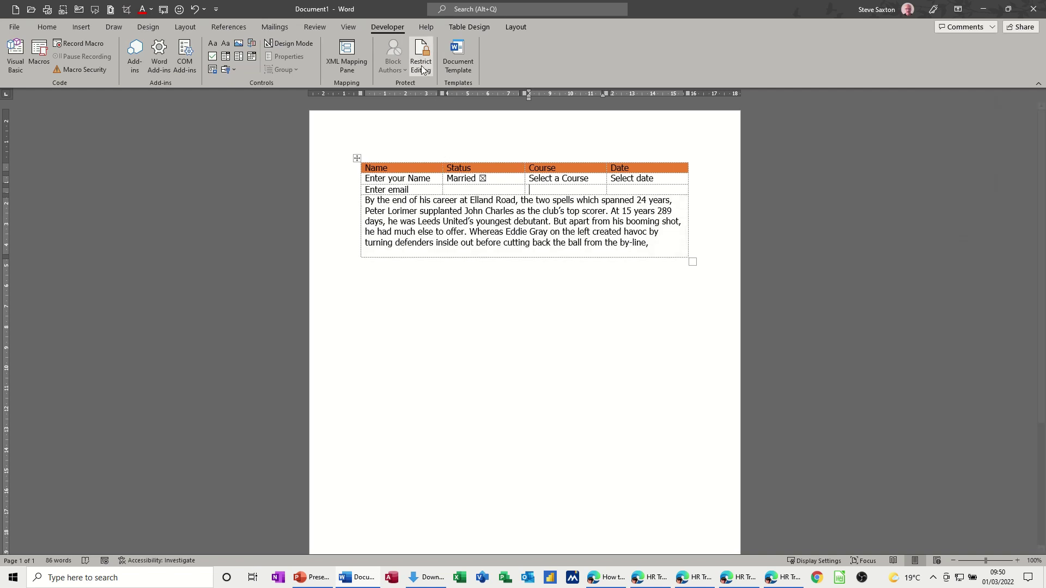
{"action": "left_click", "coordinate": [423, 52]}
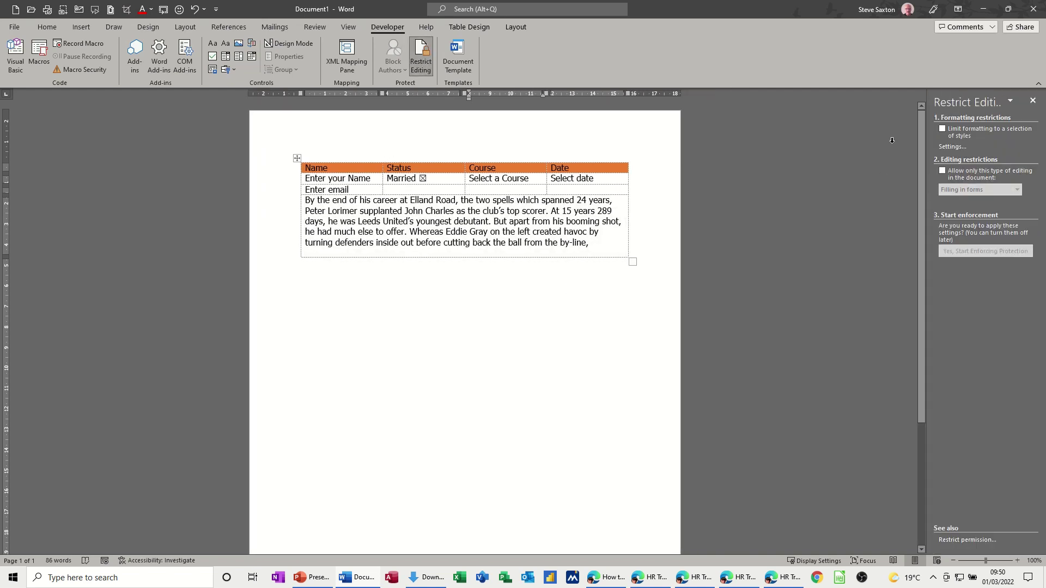
{"action": "left_click", "coordinate": [943, 171]}
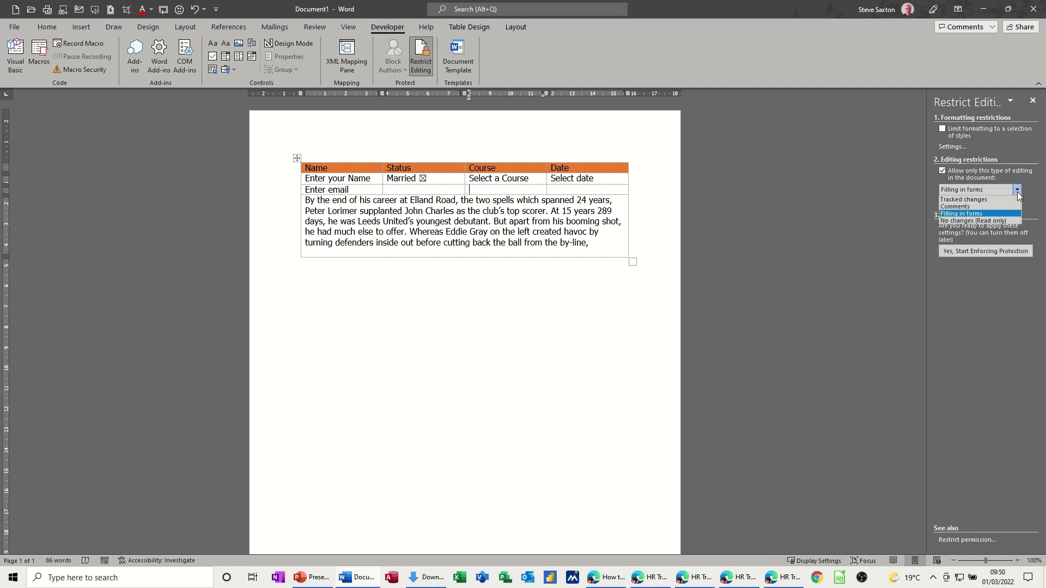
{"action": "left_click", "coordinate": [951, 214]}
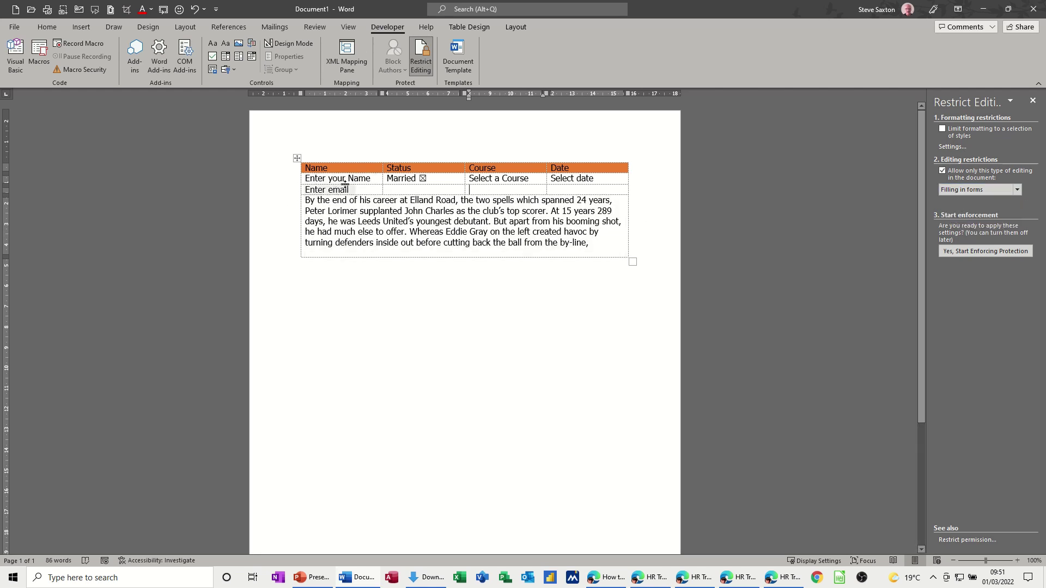
- Start enforcing the form-filling protection without a password
{"action": "left_click", "coordinate": [470, 231]}
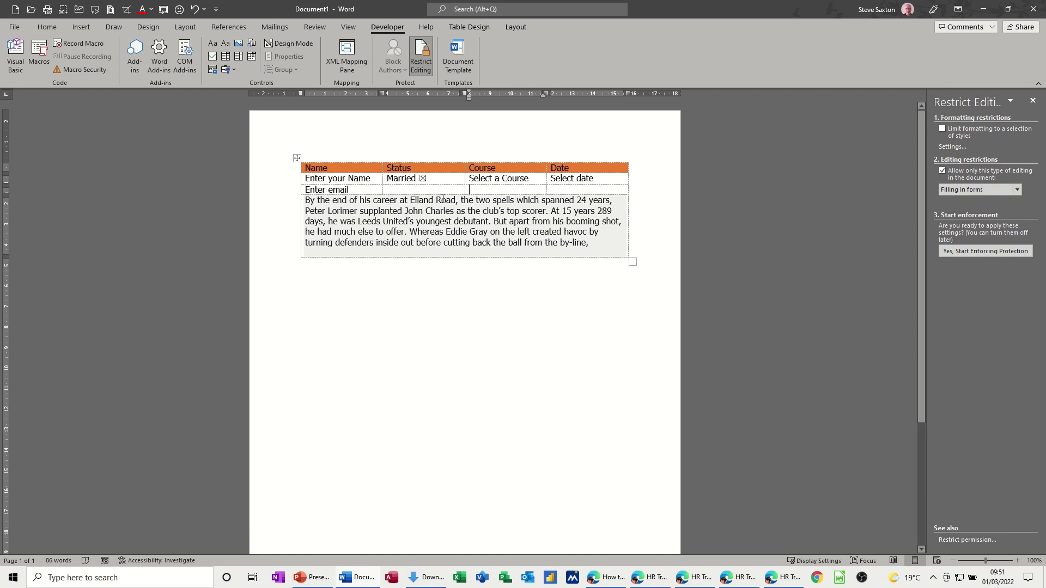
{"action": "left_click", "coordinate": [325, 210]}
{"action": "left_click", "coordinate": [350, 188]}
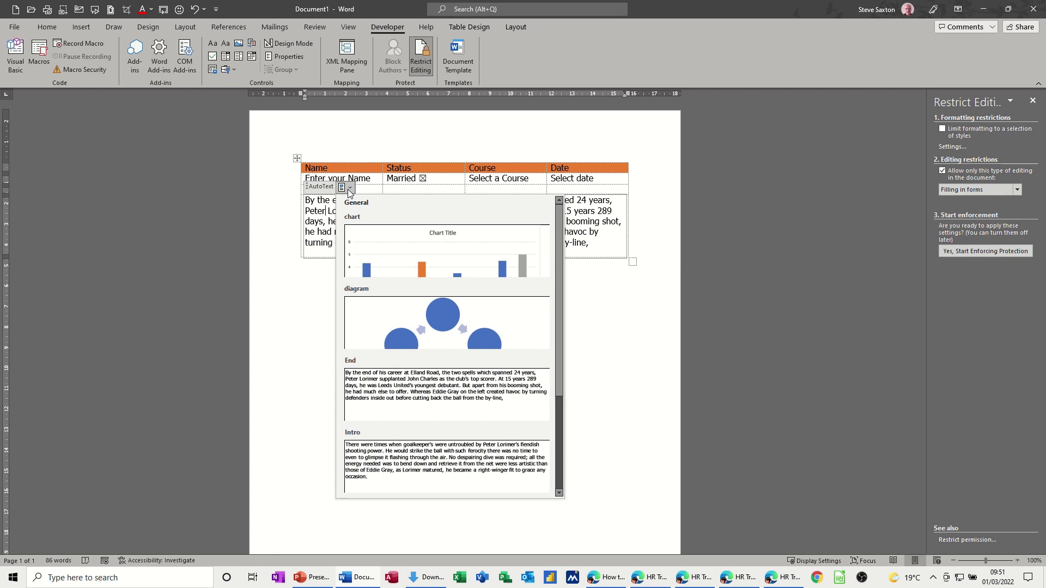
{"action": "left_click", "coordinate": [350, 188]}
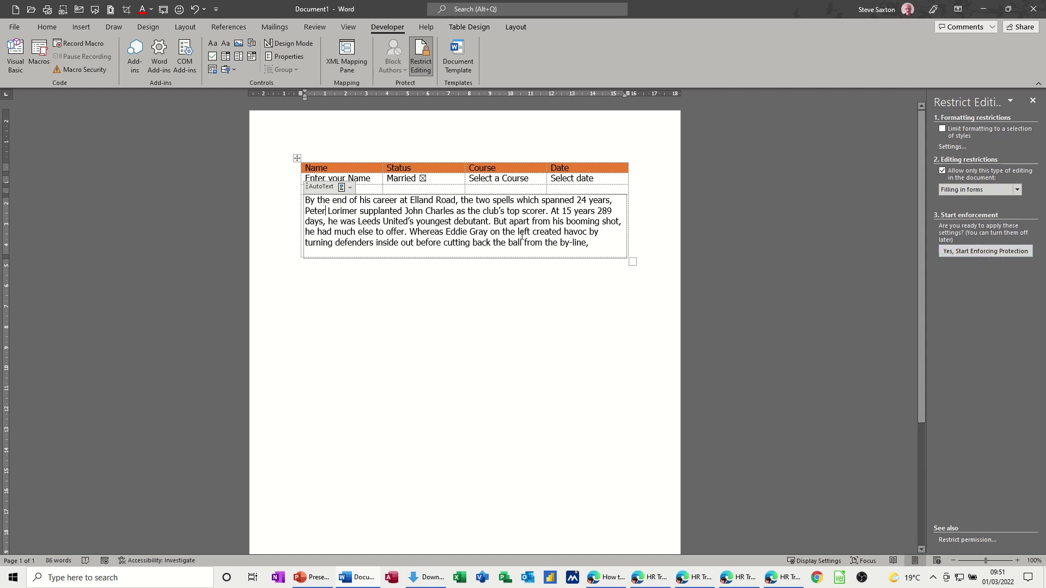
{"action": "left_click", "coordinate": [422, 190]}
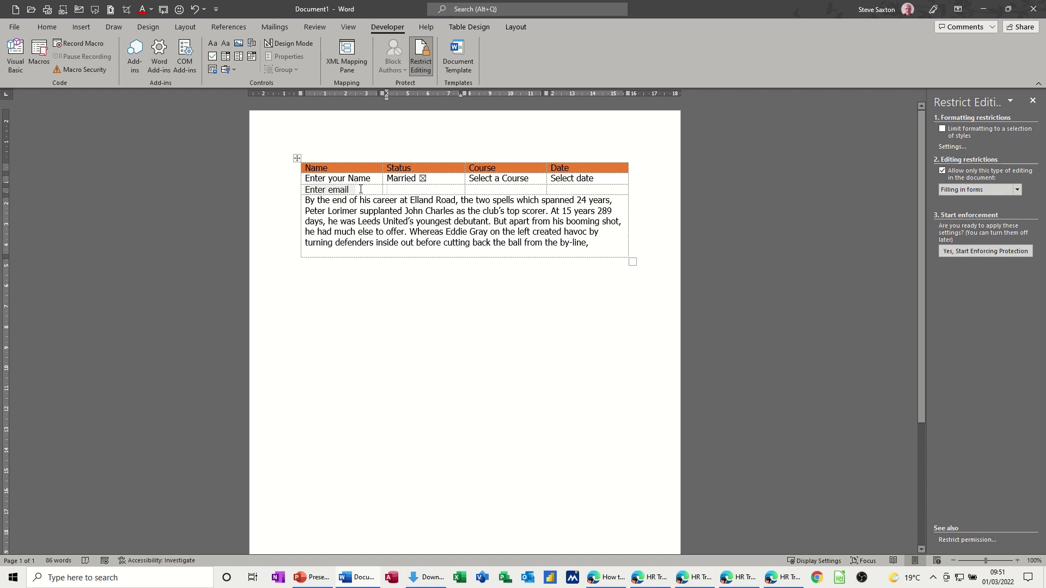
{"action": "left_click", "coordinate": [971, 252]}
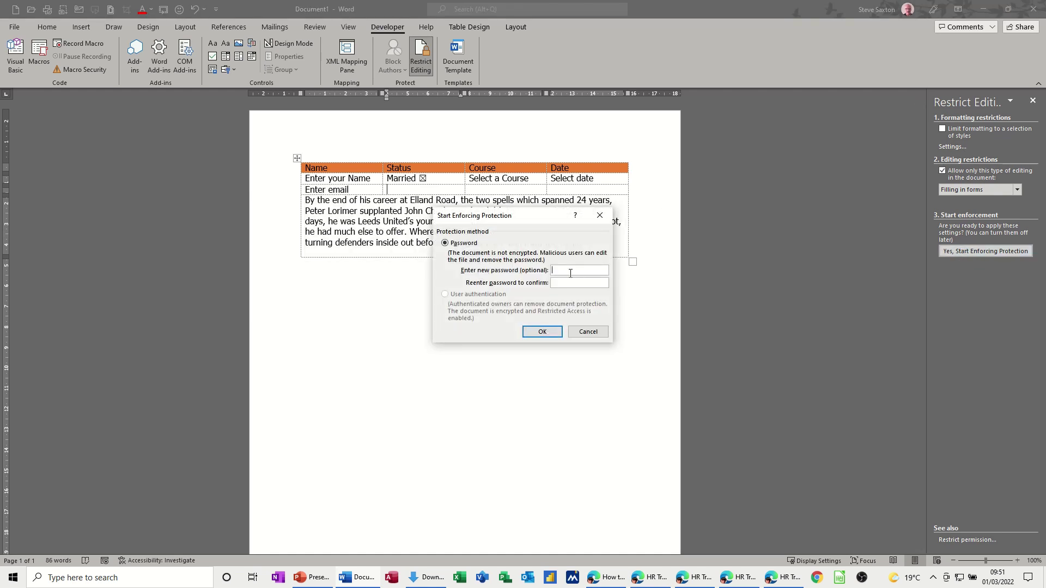
{"action": "left_click", "coordinate": [541, 333]}
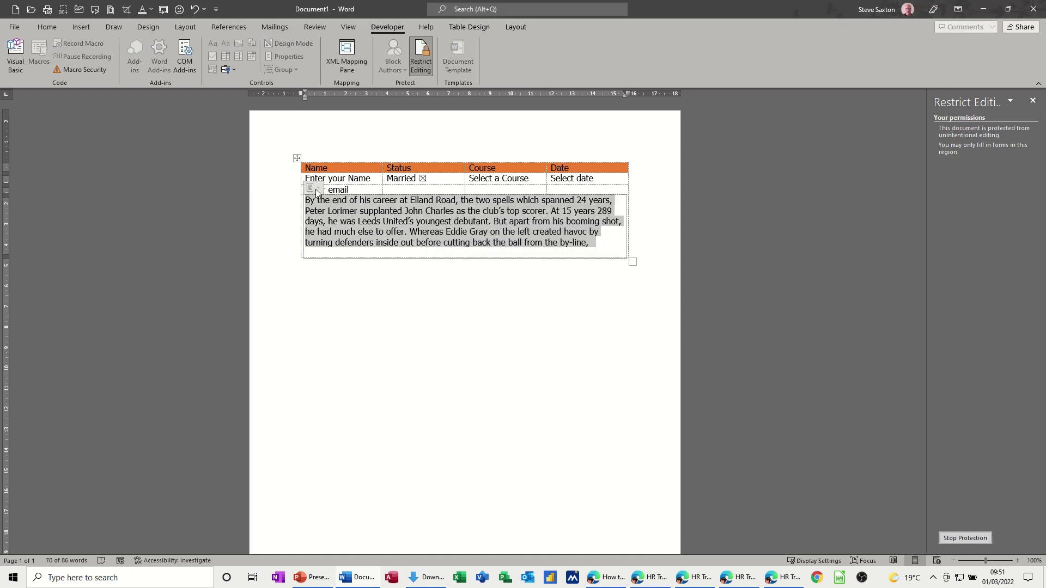
- Unprotect the form and fill the AutoText block with the Intro entry
{"action": "left_click", "coordinate": [602, 244]}
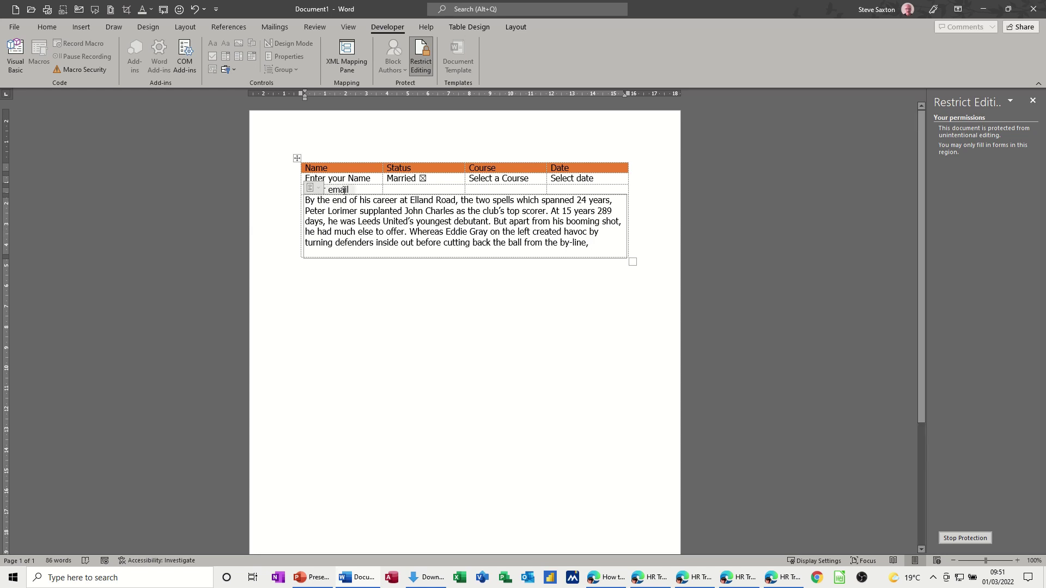
{"action": "left_click", "coordinate": [959, 536]}
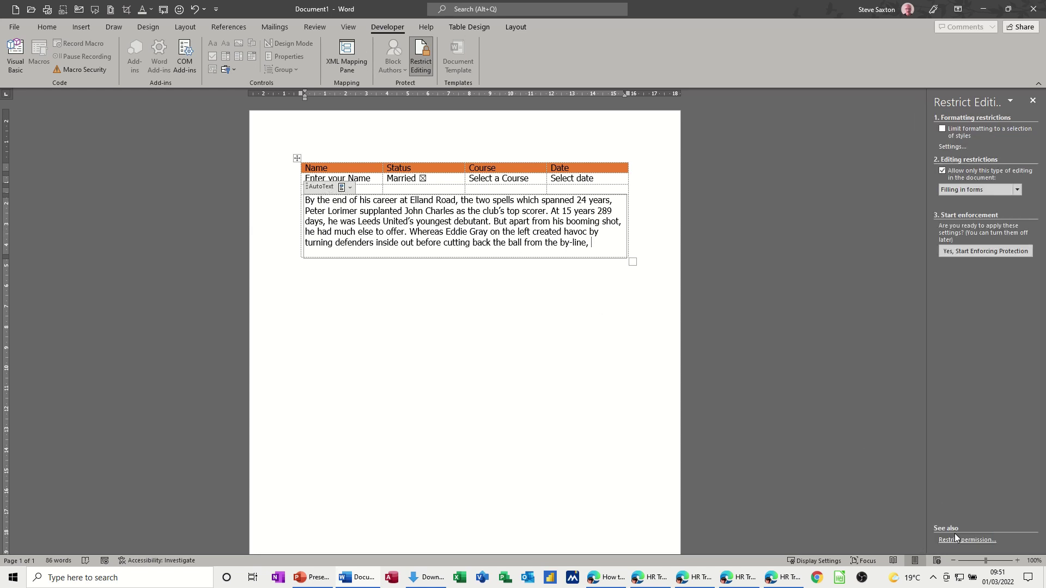
{"action": "left_click", "coordinate": [349, 188]}
{"action": "left_click", "coordinate": [406, 462]}
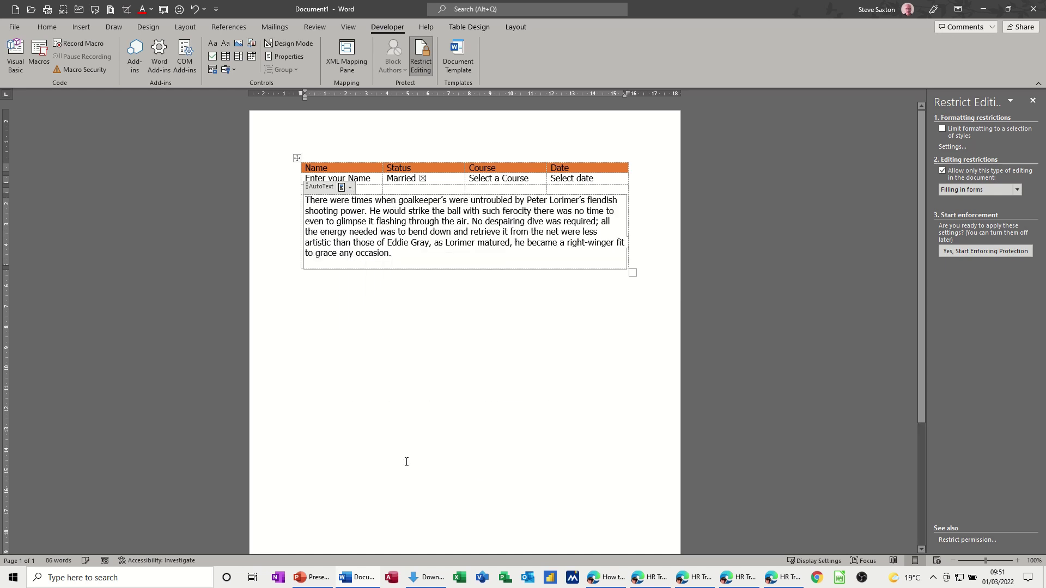
- Re-enforce filling-in-forms protection without a password, then type a first name into the Name field
{"action": "left_click", "coordinate": [984, 254]}
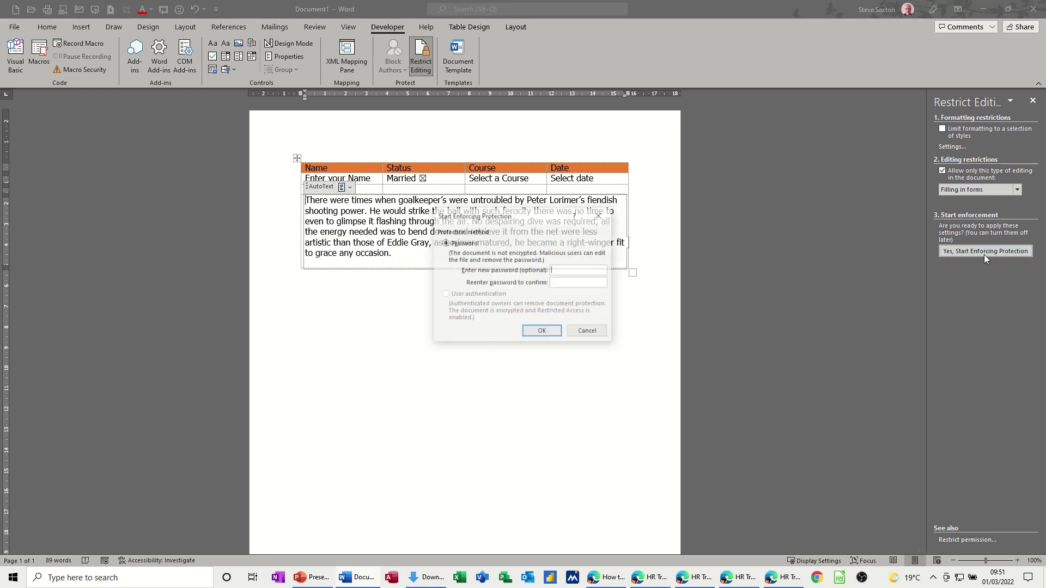
{"action": "left_click", "coordinate": [542, 331]}
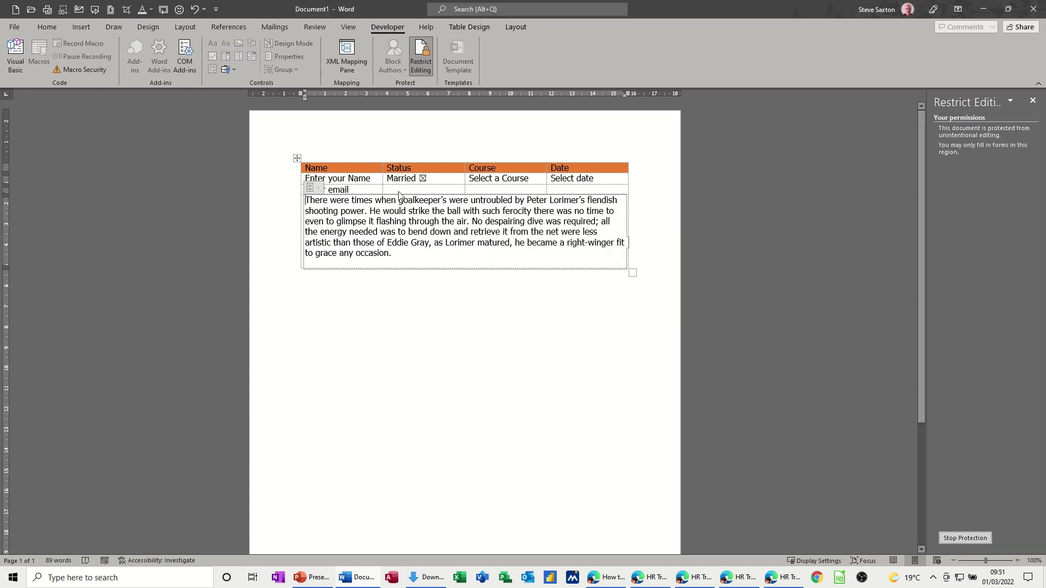
{"action": "left_click", "coordinate": [347, 184]}
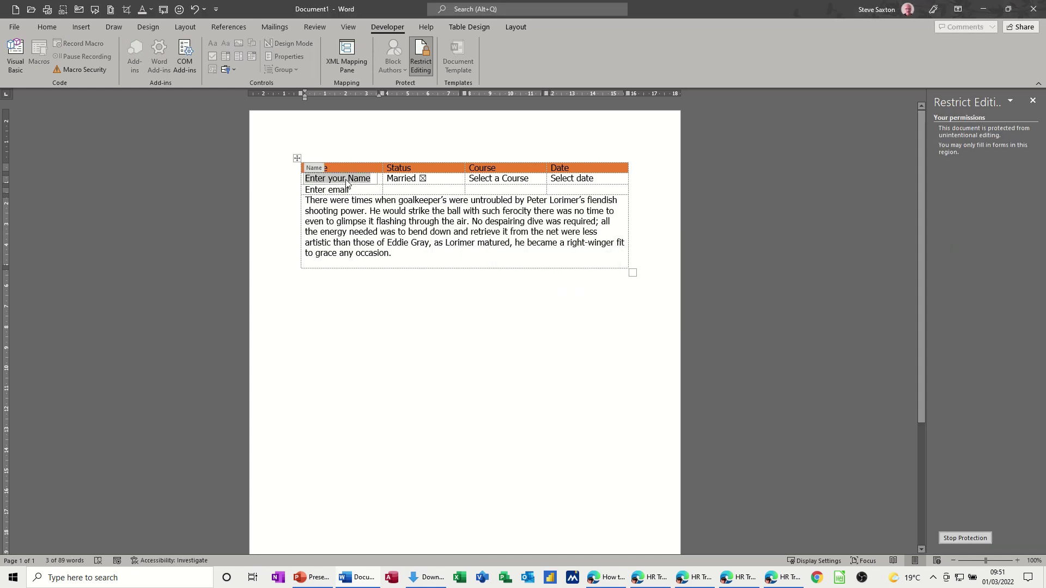
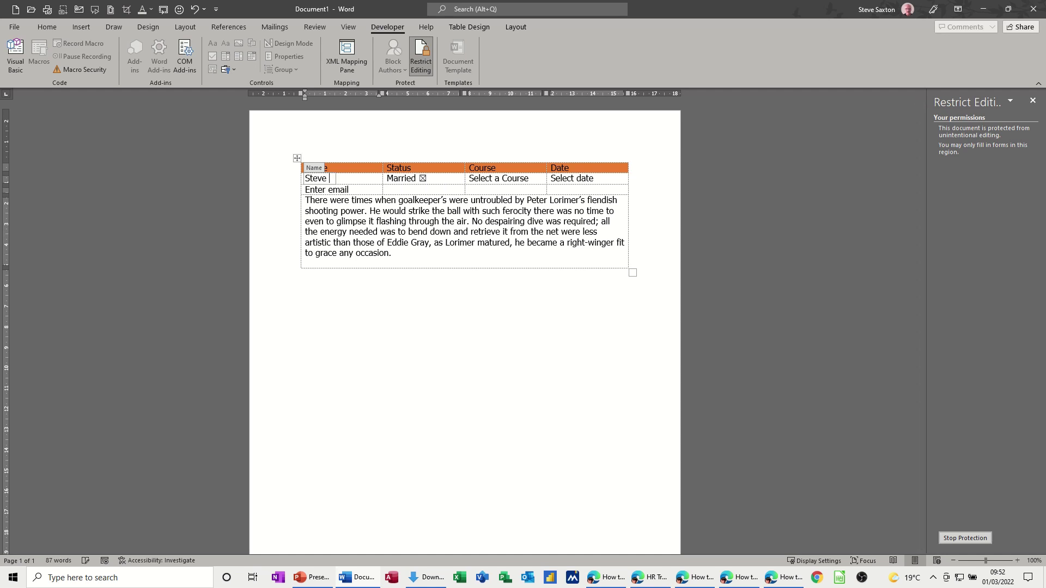
- Add a surname to the name, test the protected paragraph, and untick Married
{"action": "left_click", "coordinate": [403, 194]}
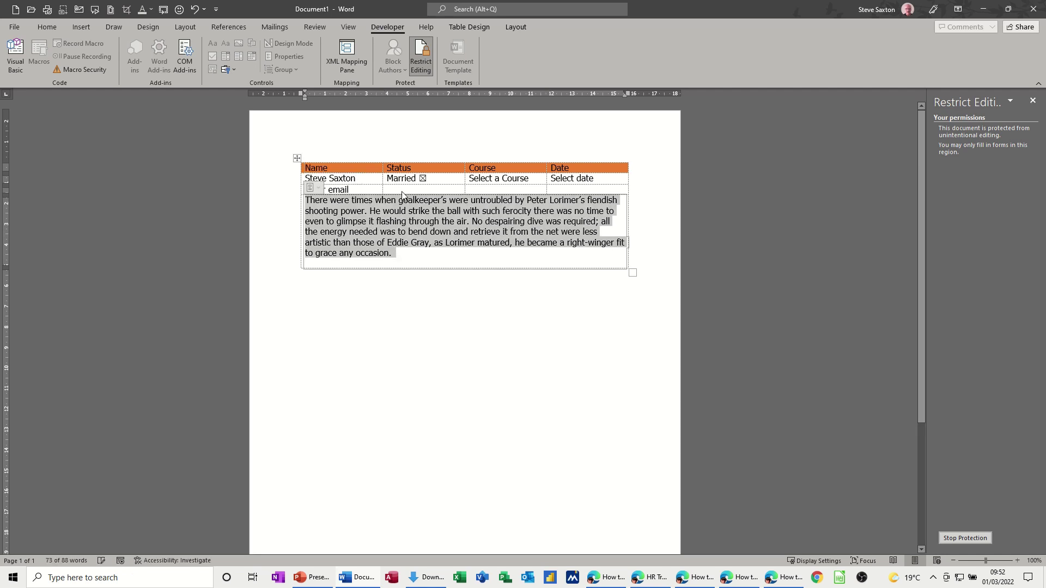
{"action": "left_click", "coordinate": [375, 233]}
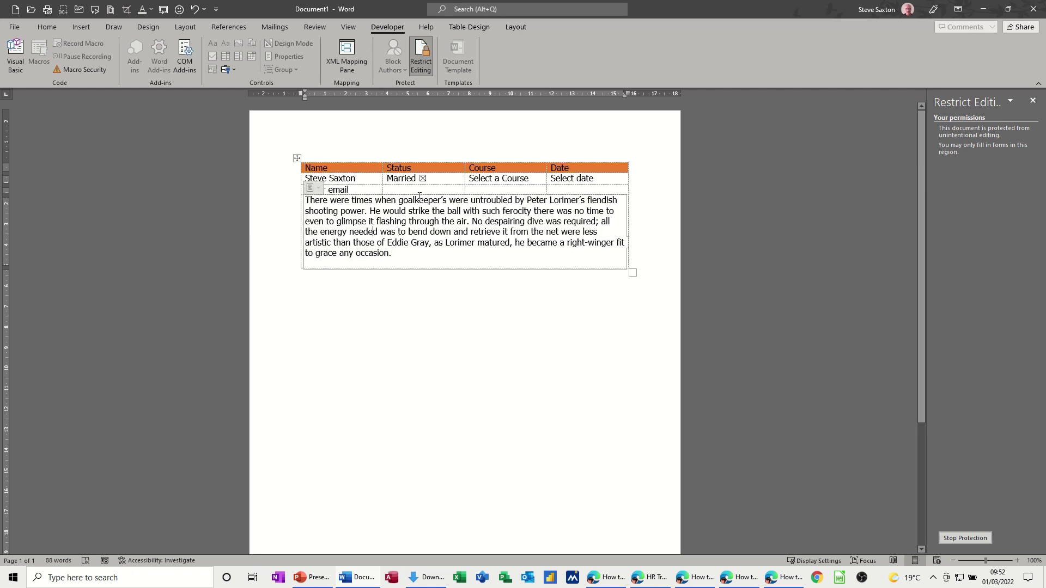
{"action": "left_click", "coordinate": [419, 197]}
- Set Course to Word and the date to 09/03/2022
{"action": "left_click", "coordinate": [424, 179]}
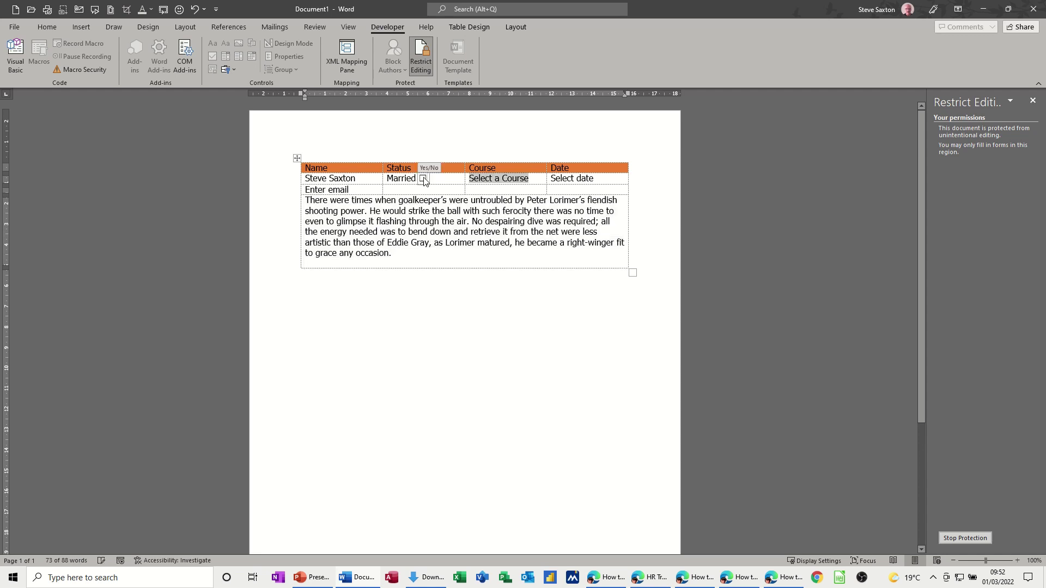
{"action": "left_click", "coordinate": [540, 179]}
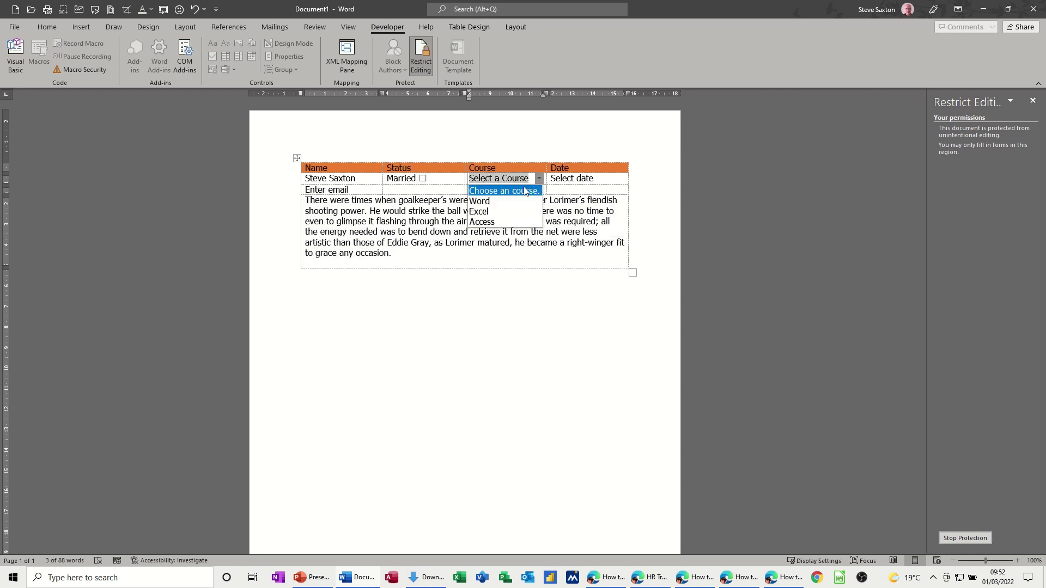
{"action": "left_click", "coordinate": [524, 201]}
{"action": "left_click", "coordinate": [608, 182]}
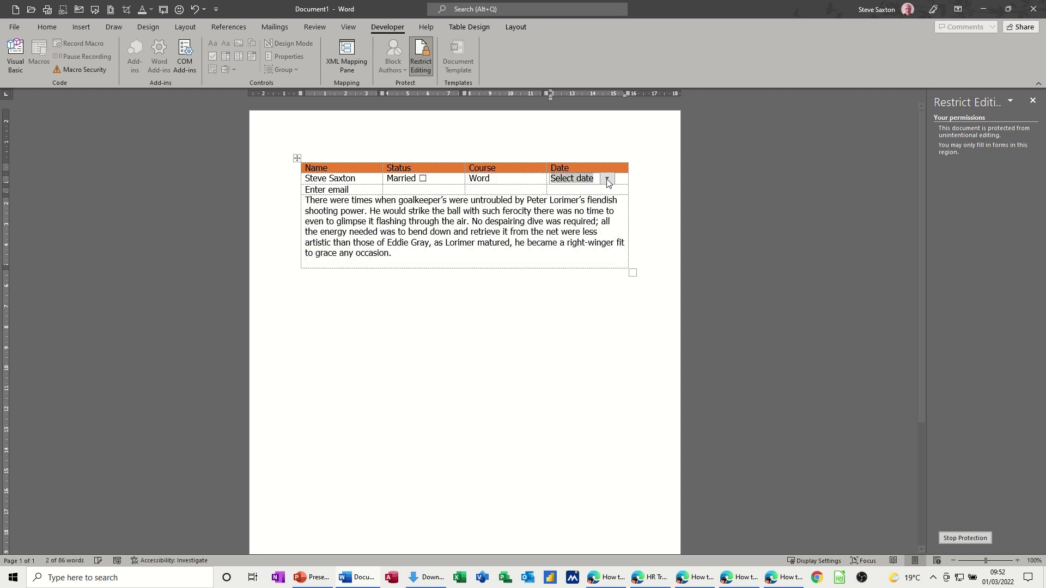
{"action": "left_click", "coordinate": [608, 183]}
{"action": "left_click", "coordinate": [551, 222]}
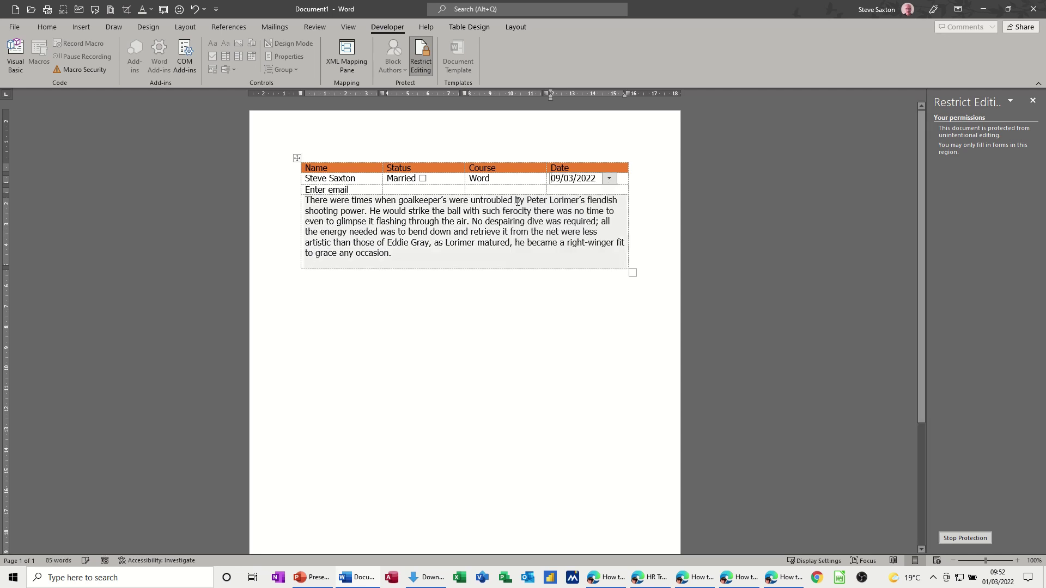
- Replace the e-mail placeholder with the person's e-mail address
{"action": "left_click", "coordinate": [356, 191]}
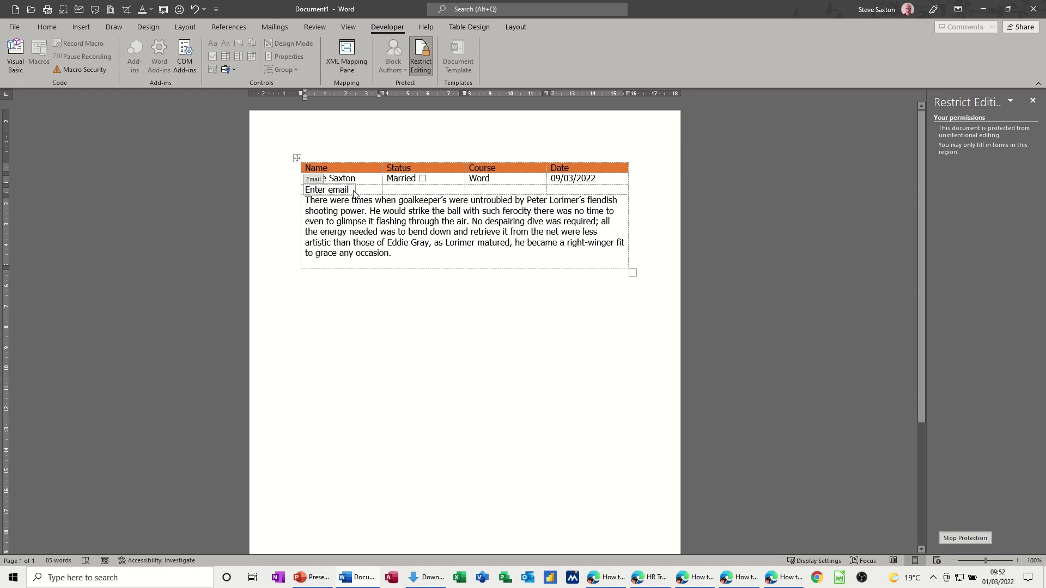
{"action": "key", "text": "BackSpace"}
{"action": "key", "text": "BackSpace"}
{"action": "key", "text": "BackSpace"}
{"action": "key", "text": "BackSpace"}
{"action": "key", "text": "BackSpace"}
{"action": "key", "text": "BackSpace"}
{"action": "key", "text": "BackSpace"}
{"action": "key", "text": "BackSpace"}
{"action": "key", "text": "BackSpace"}
{"action": "key", "text": "BackSpace"}
{"action": "key", "text": "BackSpace"}
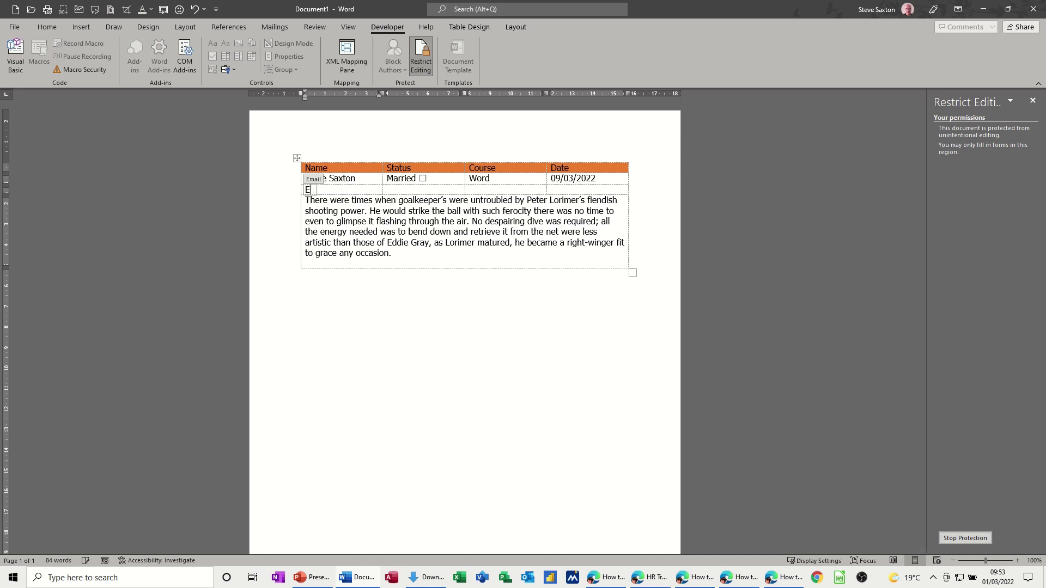
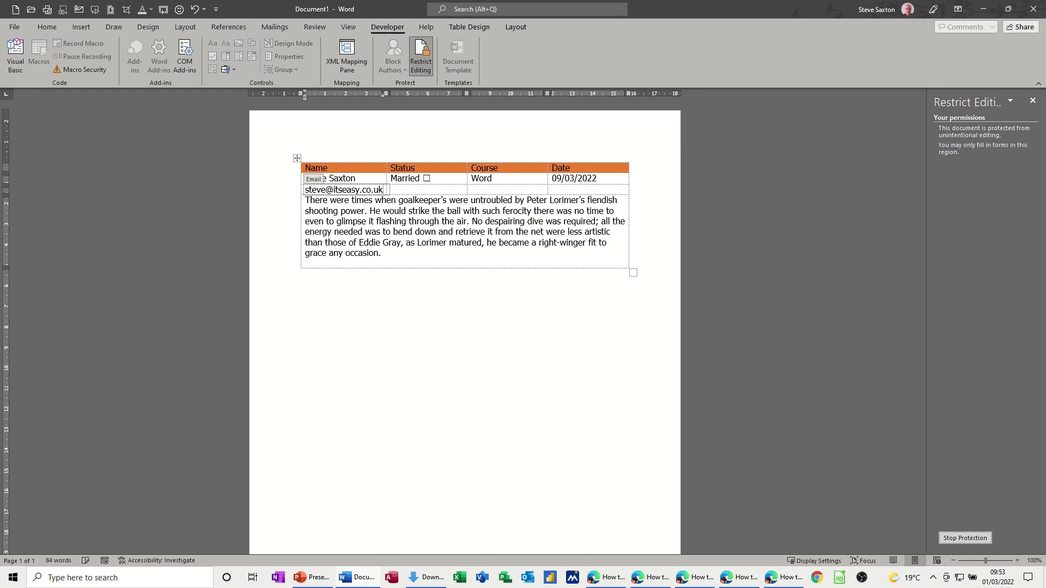
{"action": "left_click", "coordinate": [501, 254]}
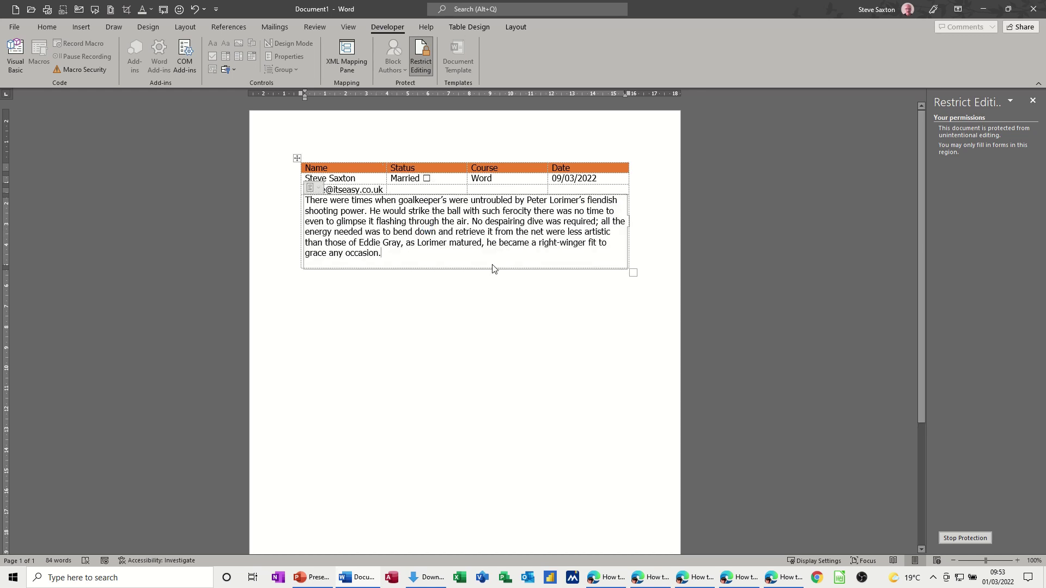
{"action": "left_click", "coordinate": [388, 233]}
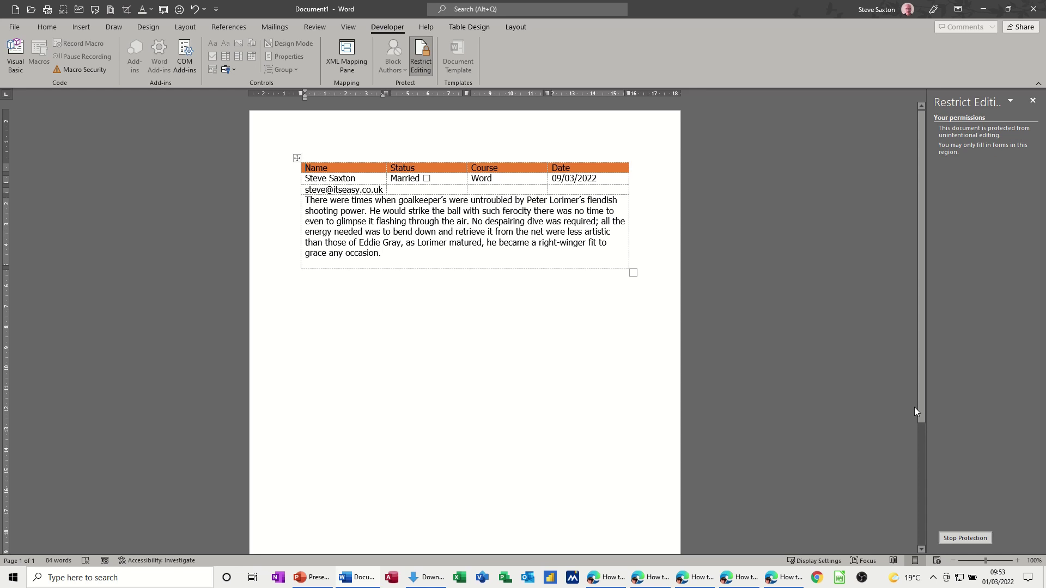
- Stop protection, close the Restrict Editing pane, then delete and restore the e-mail row and paragraph
{"action": "left_click", "coordinate": [961, 539]}
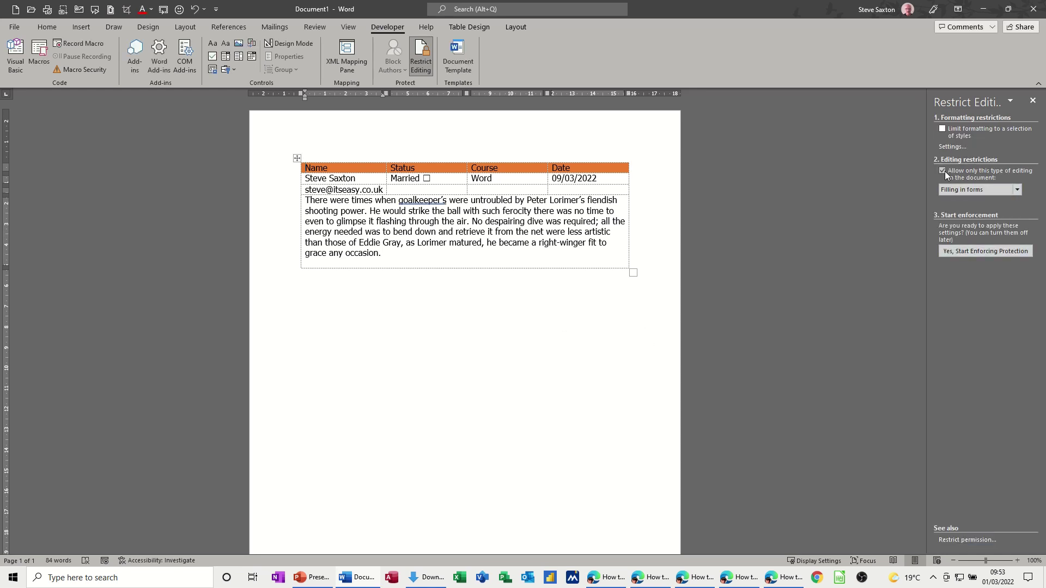
{"action": "left_click", "coordinate": [1032, 101]}
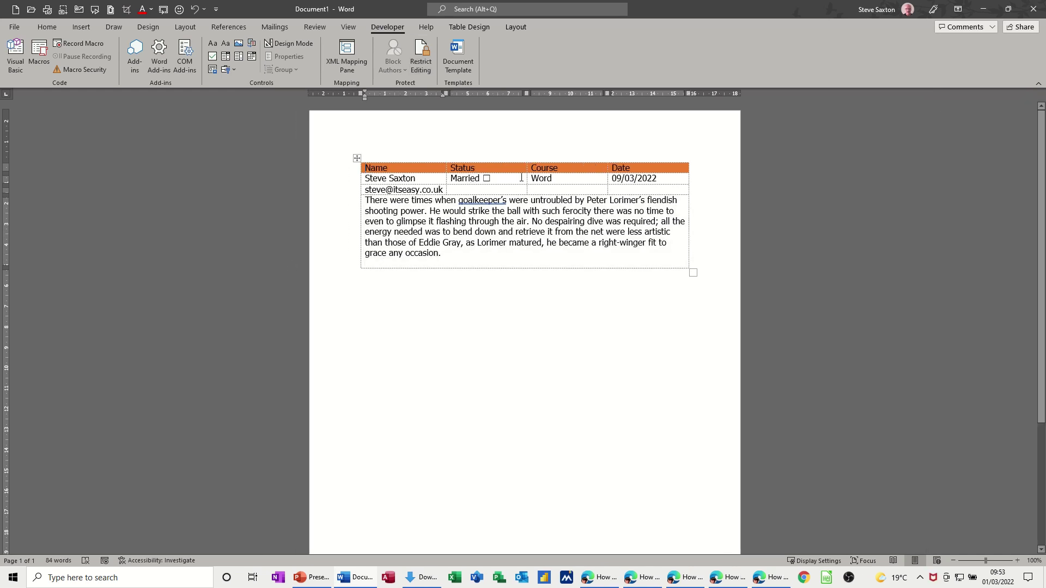
{"action": "left_click", "coordinate": [573, 188]}
{"action": "left_click", "coordinate": [545, 179]}
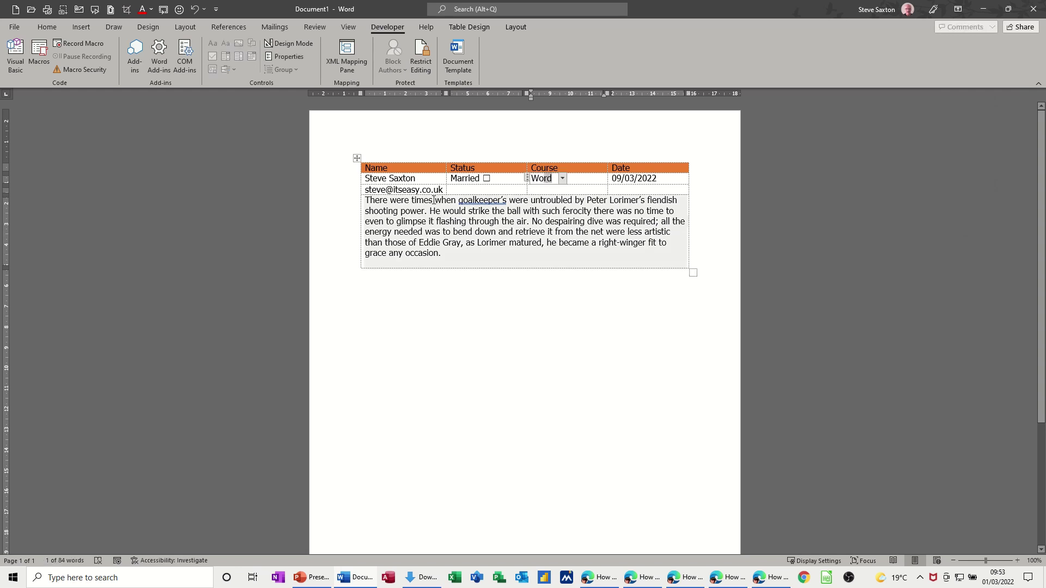
{"action": "left_click_drag", "start_coordinate": [444, 191], "coordinate": [406, 217]}
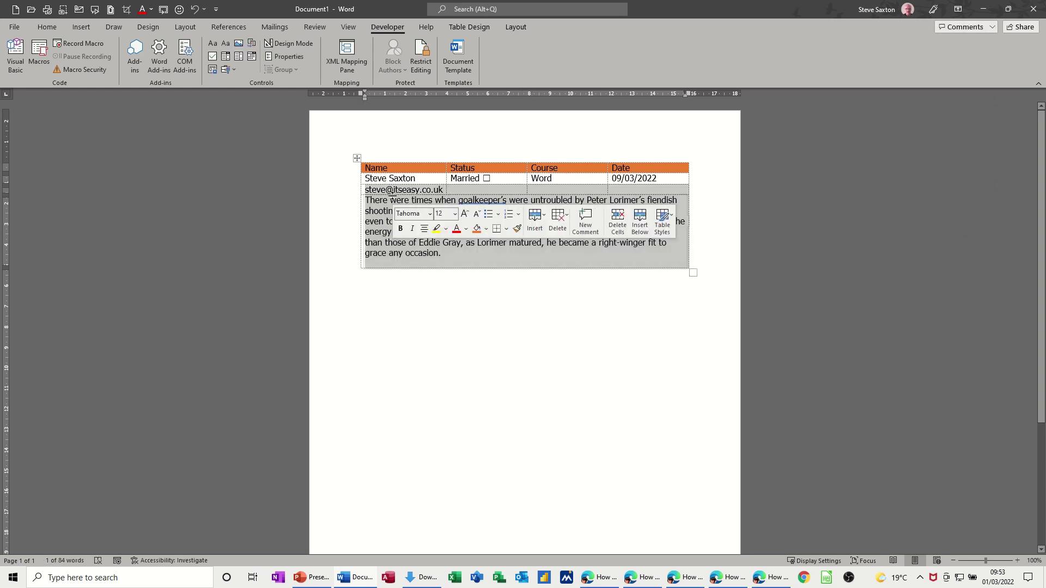
{"action": "key", "text": "Delete"}
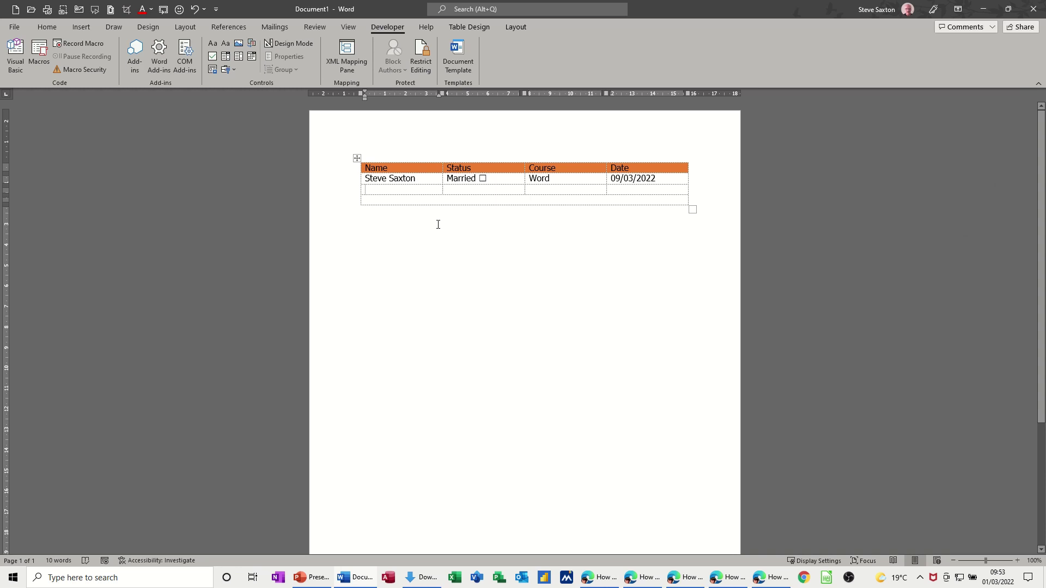
{"action": "key", "text": "ctrl+z"}
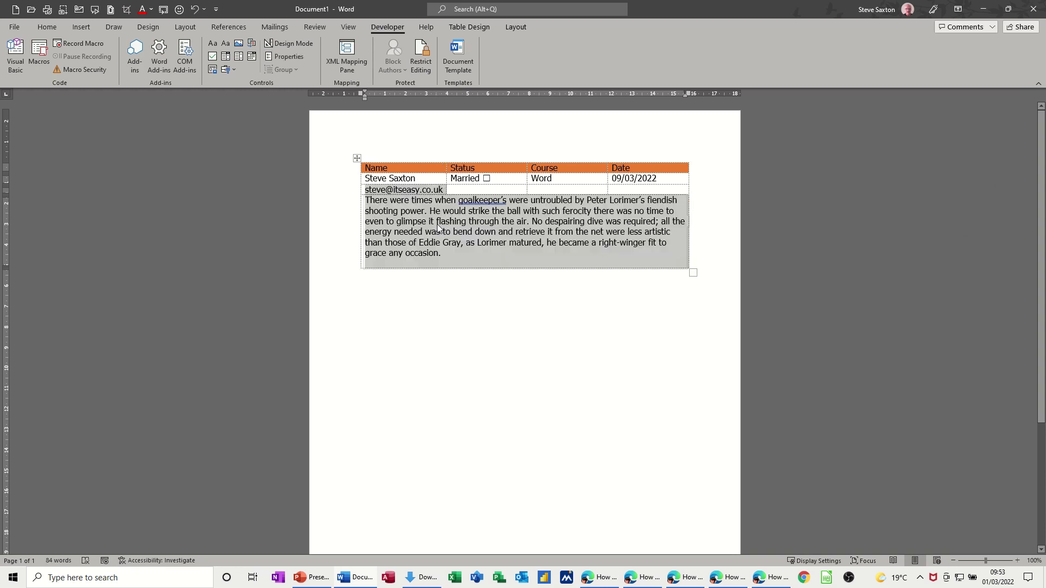